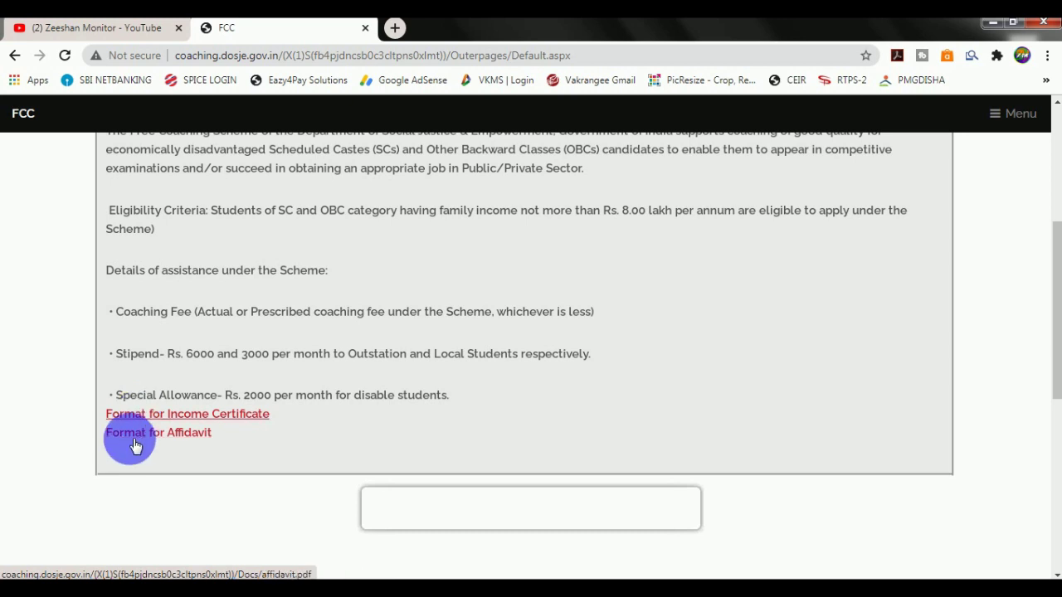
# Open the affidavit format document, read its stamp paper note, applicant blanks and declarations, and close it.
pyautogui.click(164, 435)
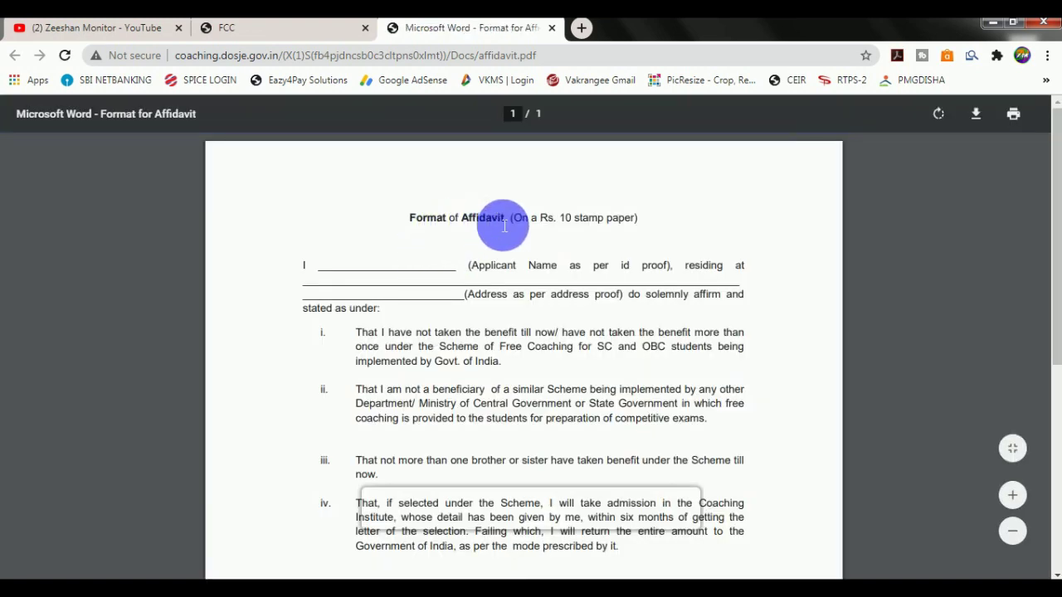
pyautogui.scroll(-3, 550, 290)
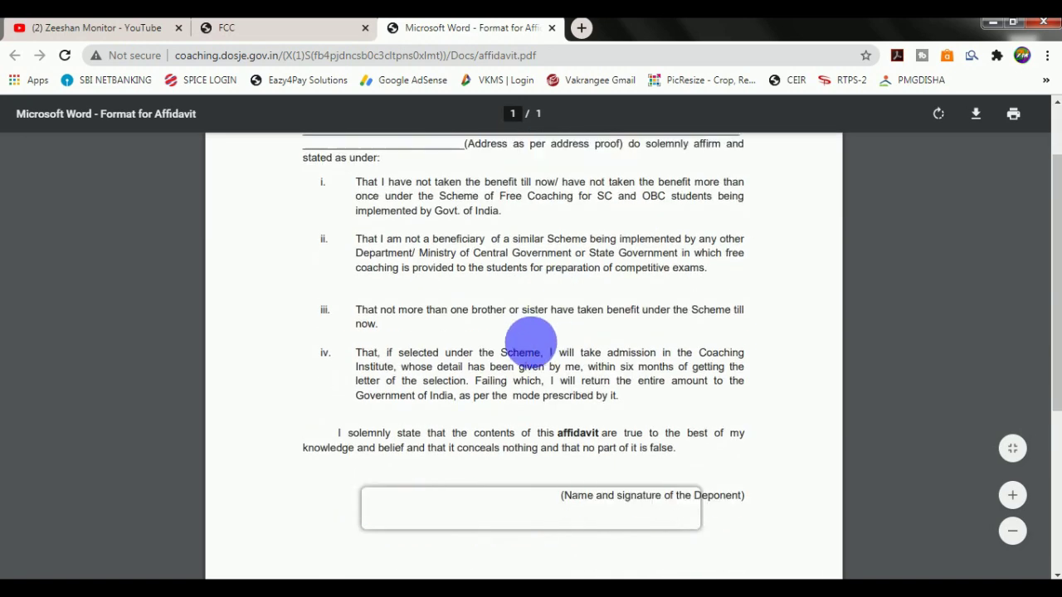
pyautogui.scroll(3, 497, 323)
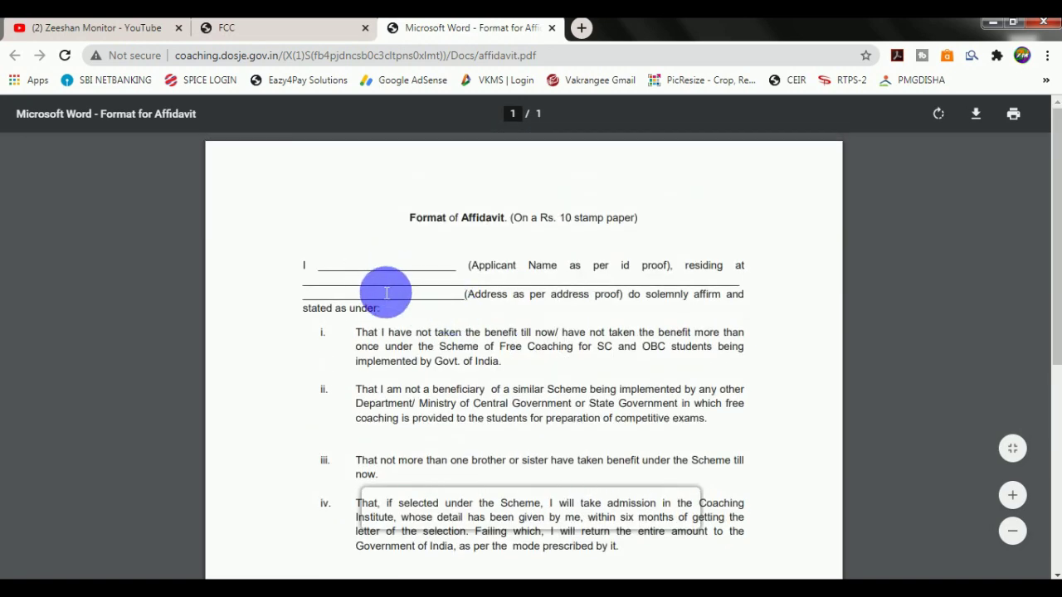
pyautogui.scroll(-4, 415, 299)
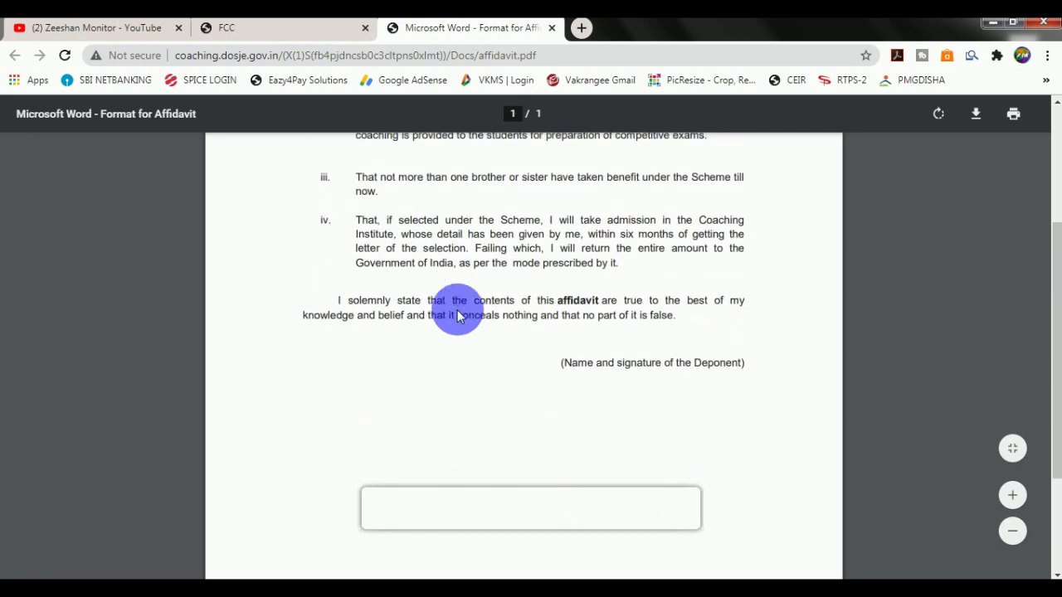
pyautogui.scroll(4, 457, 316)
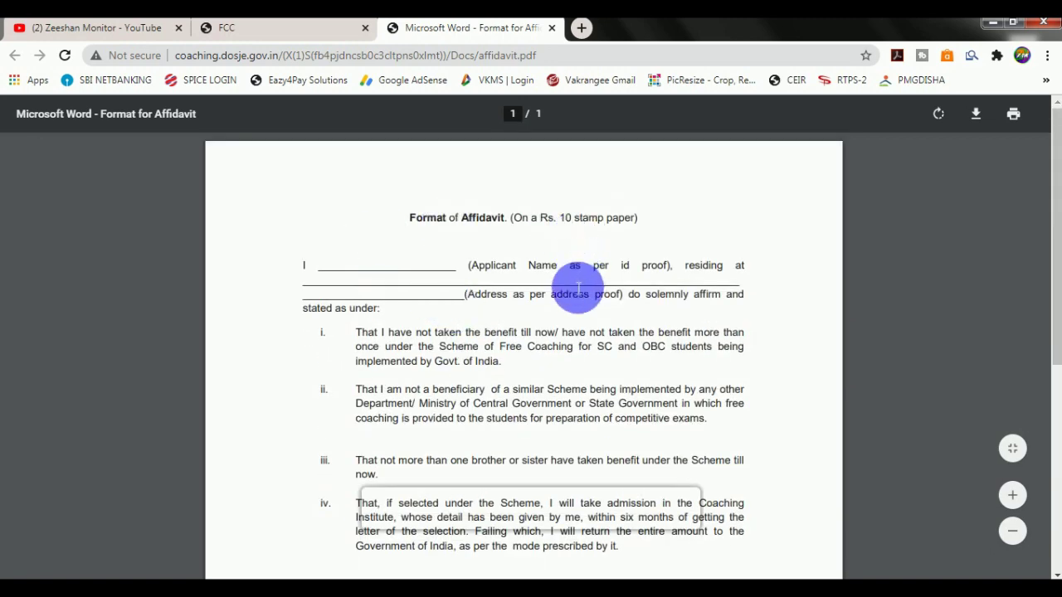
pyautogui.moveTo(512, 218); pyautogui.dragTo(620, 228)
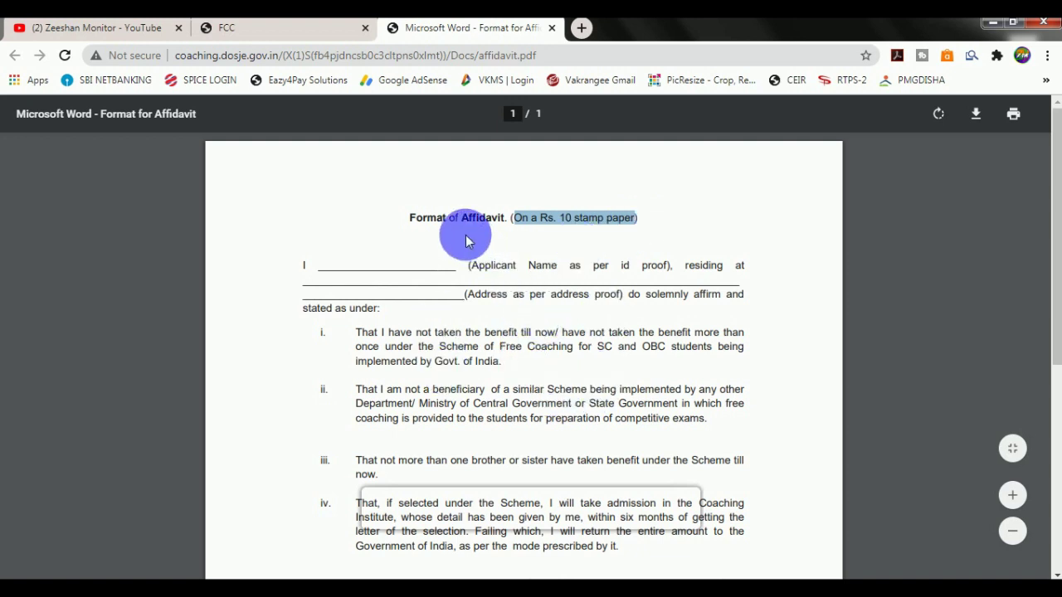
pyautogui.click(356, 268)
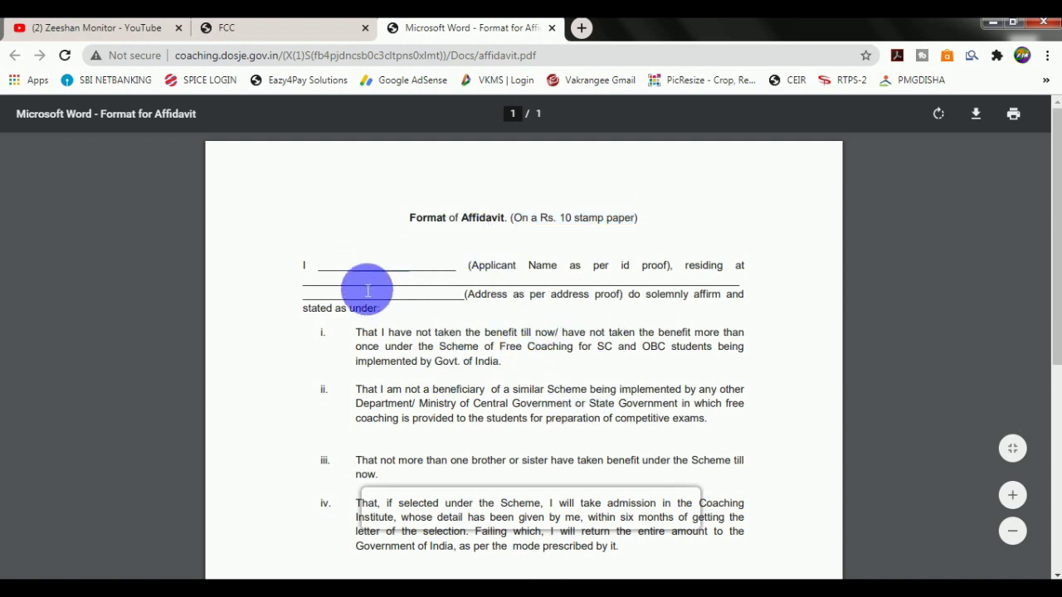
pyautogui.scroll(-3, 429, 301)
pyautogui.scroll(-1, 422, 339)
pyautogui.scroll(3, 423, 340)
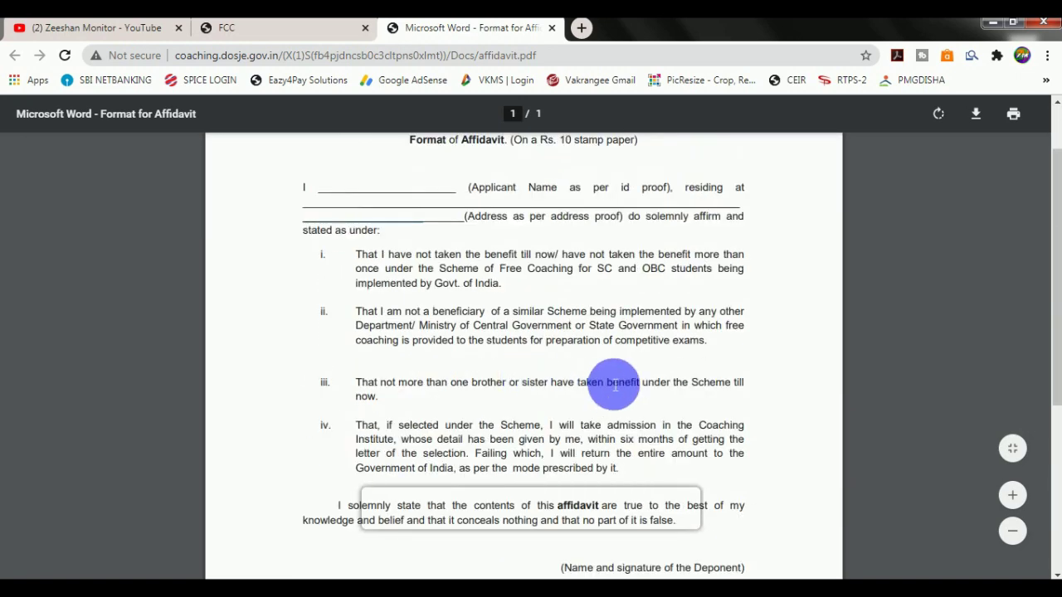
pyautogui.scroll(1, 612, 365)
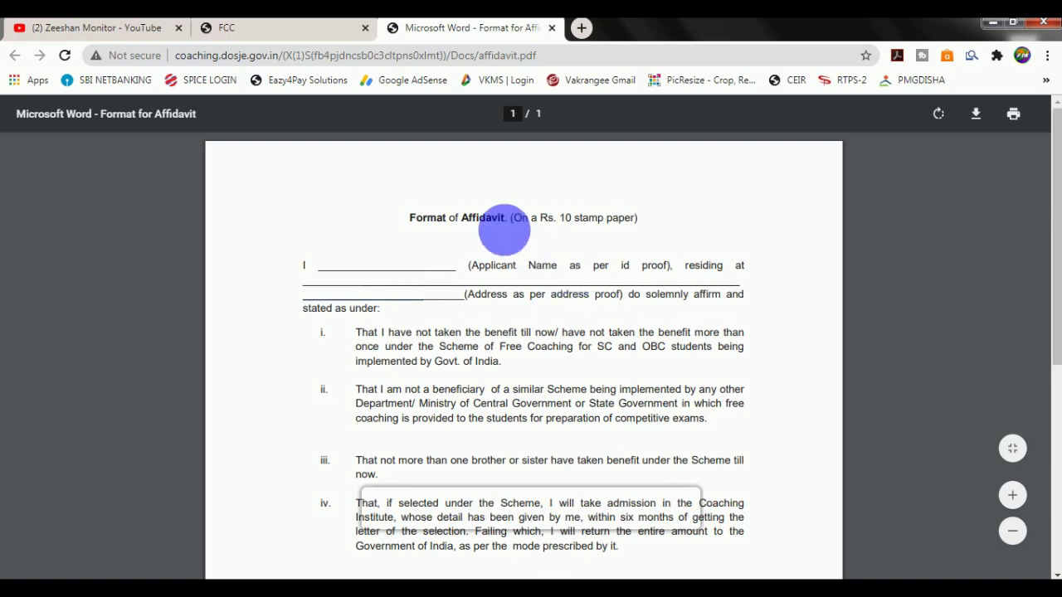
pyautogui.click(551, 28)
# Open the new applicant registration form of the Free Coaching Scheme site.
pyautogui.scroll(1, 399, 357)
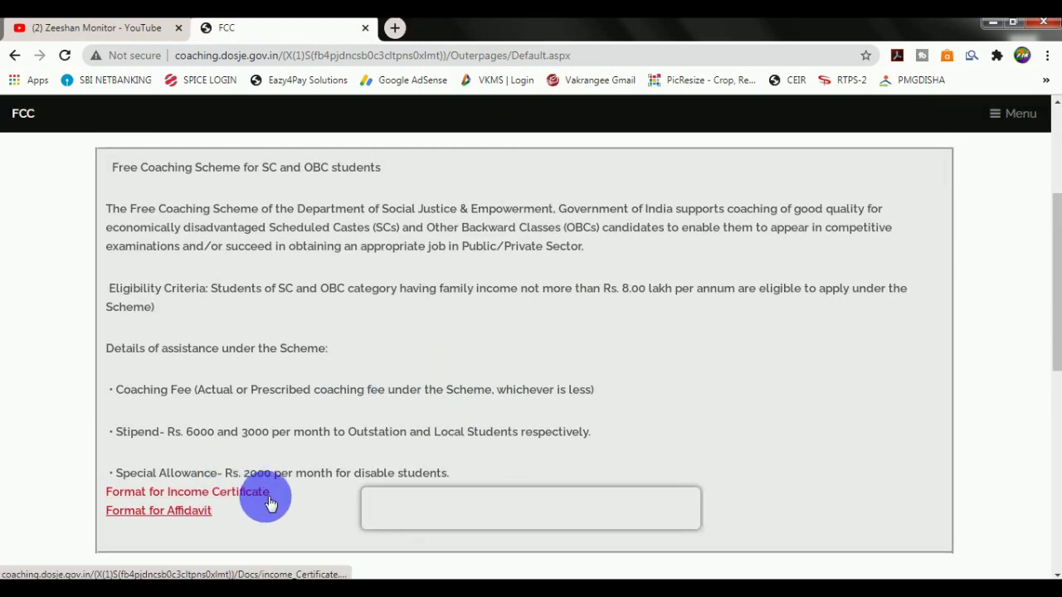
pyautogui.scroll(3, 270, 502)
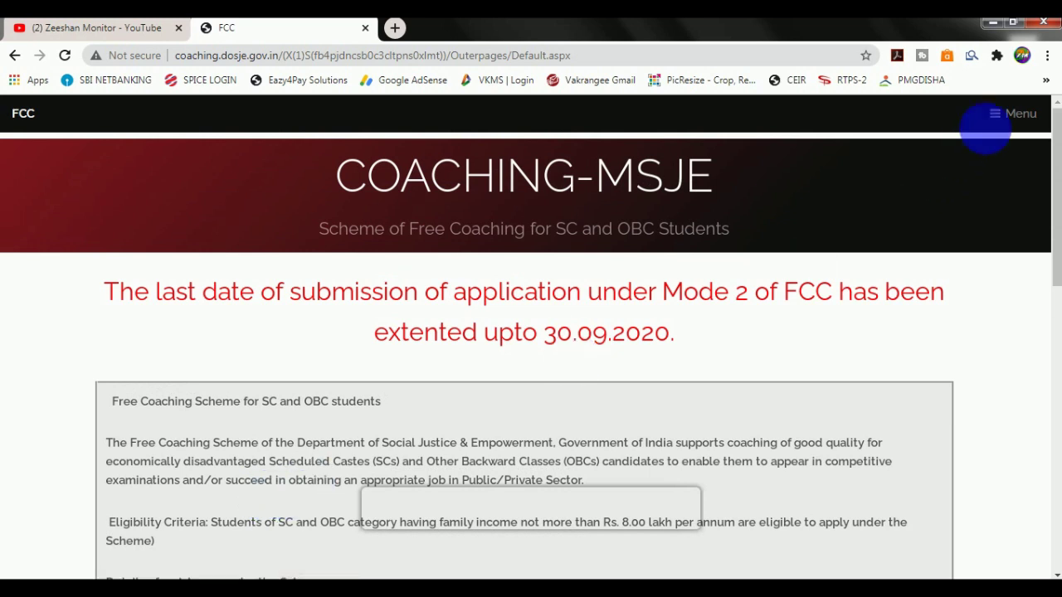
pyautogui.click(1008, 116)
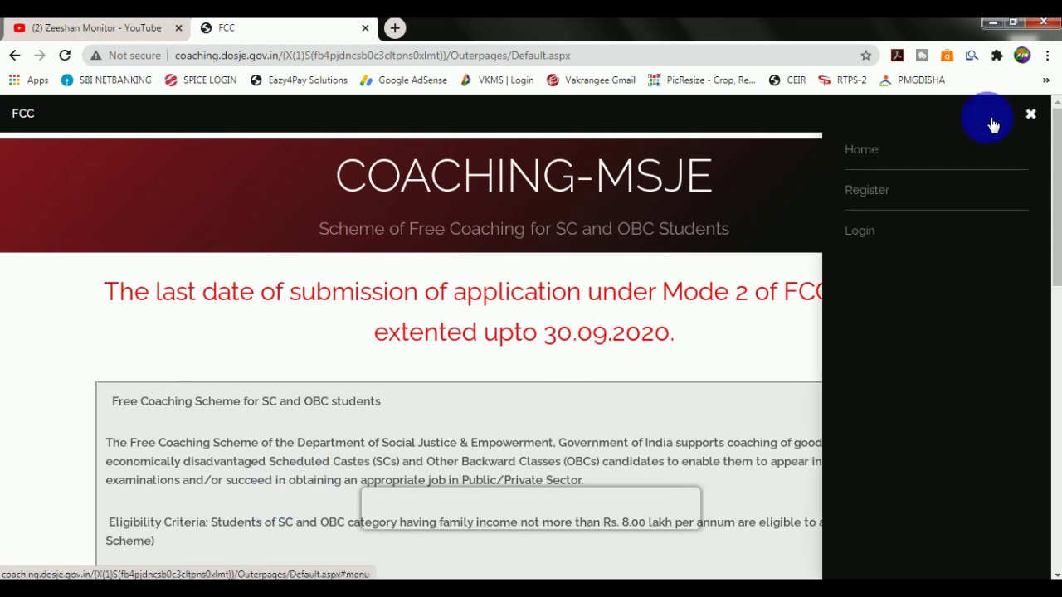
pyautogui.click(877, 199)
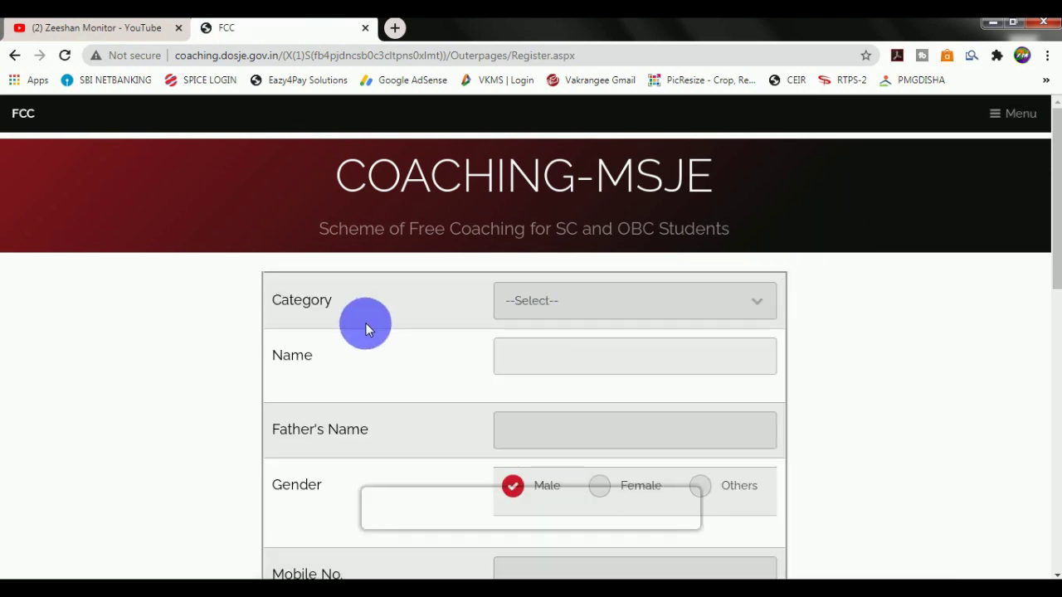
# Set the category to OBC and go through the name, father's name, mobile number and email fields.
pyautogui.click(554, 305)
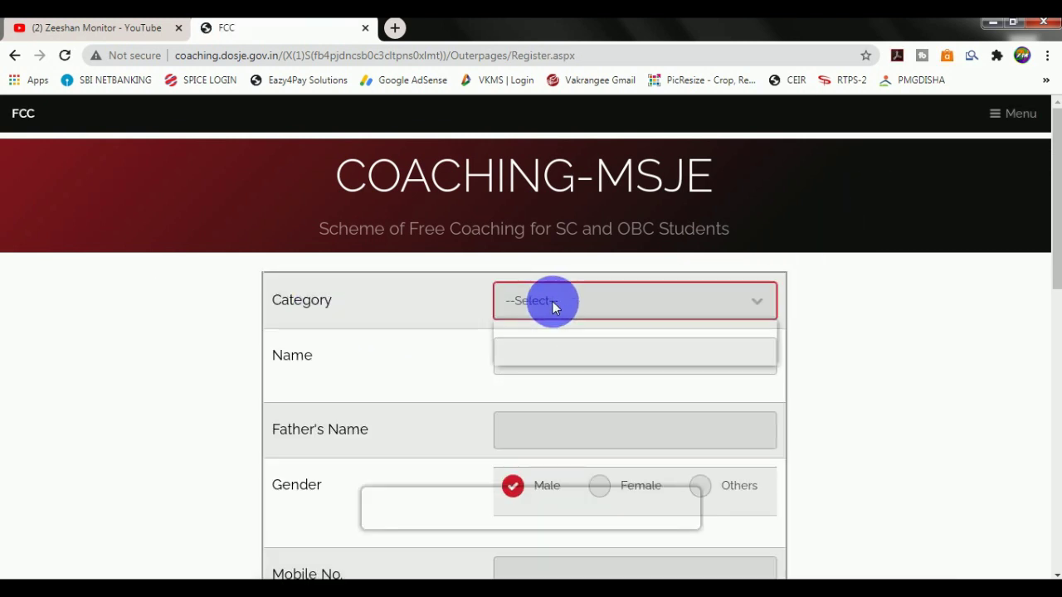
pyautogui.click(526, 356)
pyautogui.scroll(-2, 523, 315)
pyautogui.click(542, 199)
pyautogui.click(527, 288)
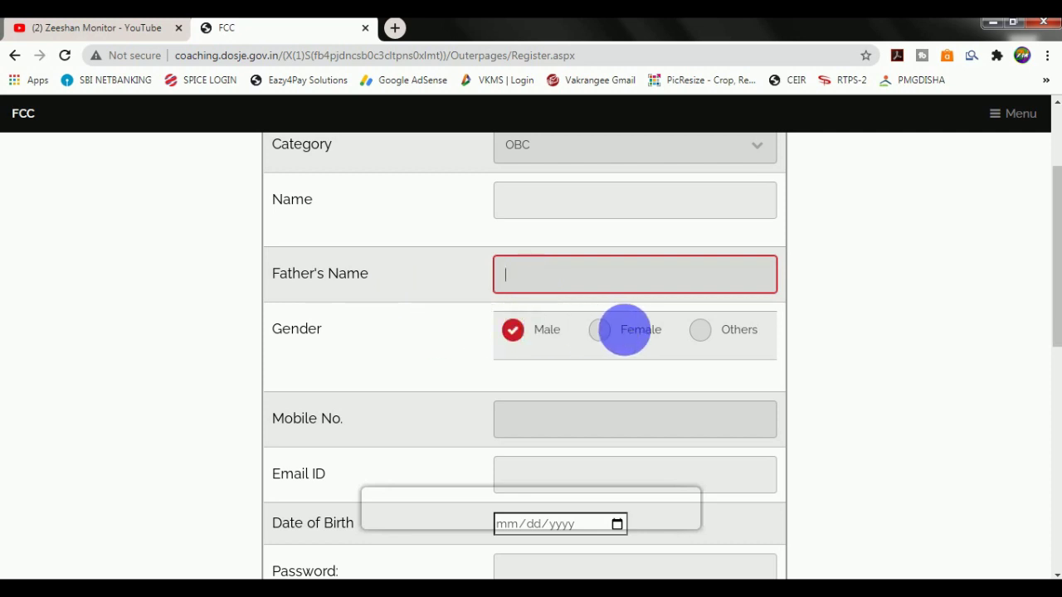
pyautogui.scroll(-2, 586, 331)
pyautogui.click(549, 266)
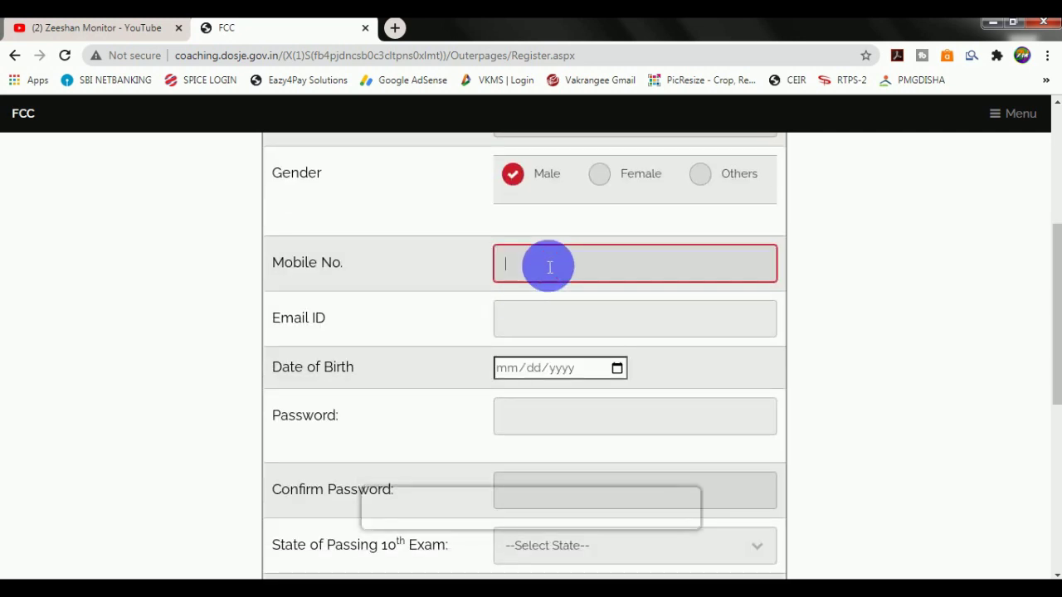
pyautogui.click(552, 319)
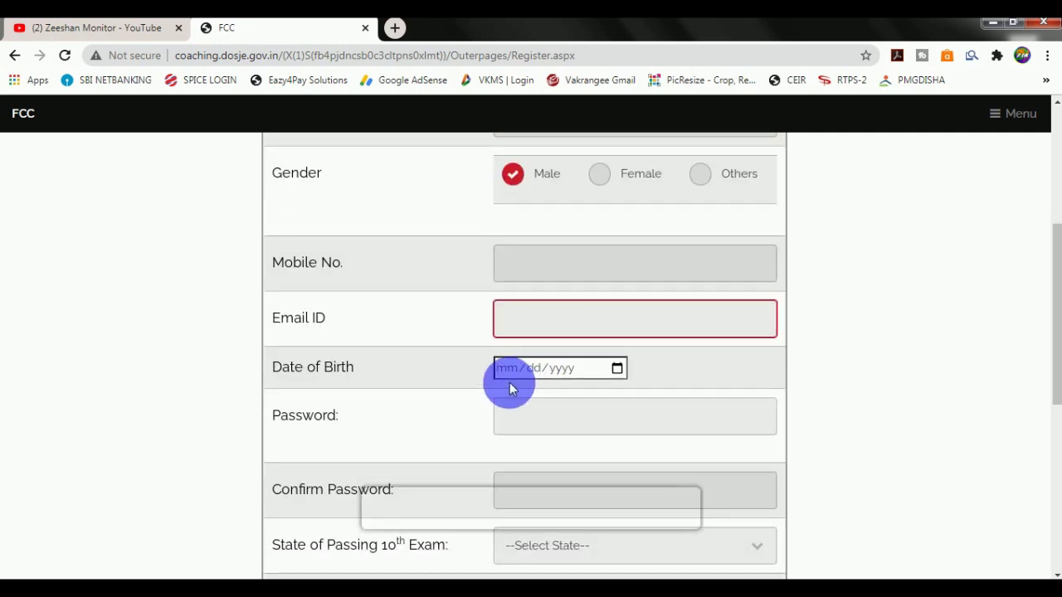
# Choose the applicant's date of birth from the calendar, selecting its year, month and day.
pyautogui.click(615, 368)
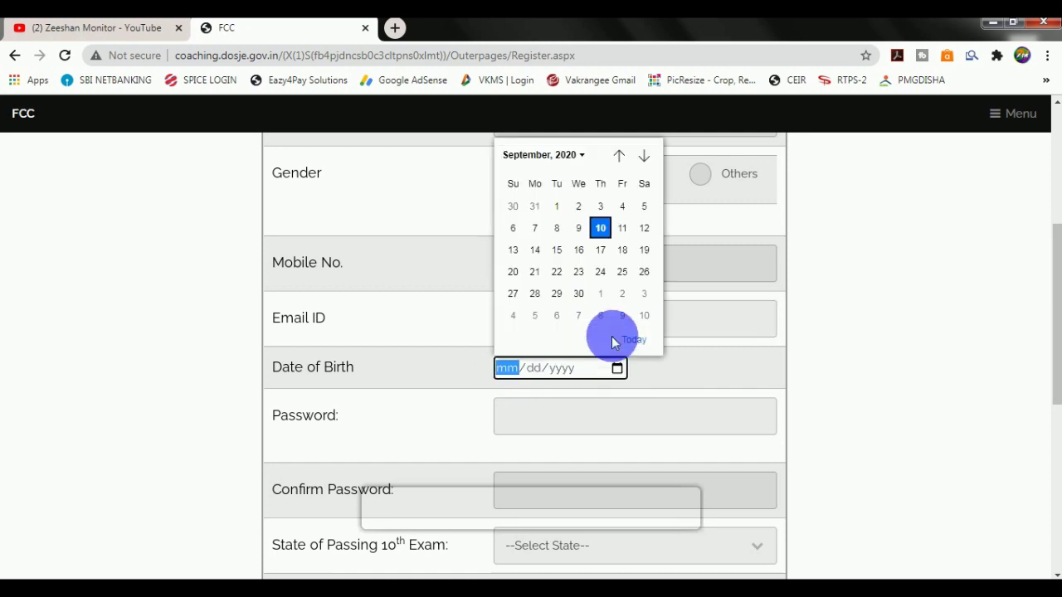
pyautogui.click(560, 158)
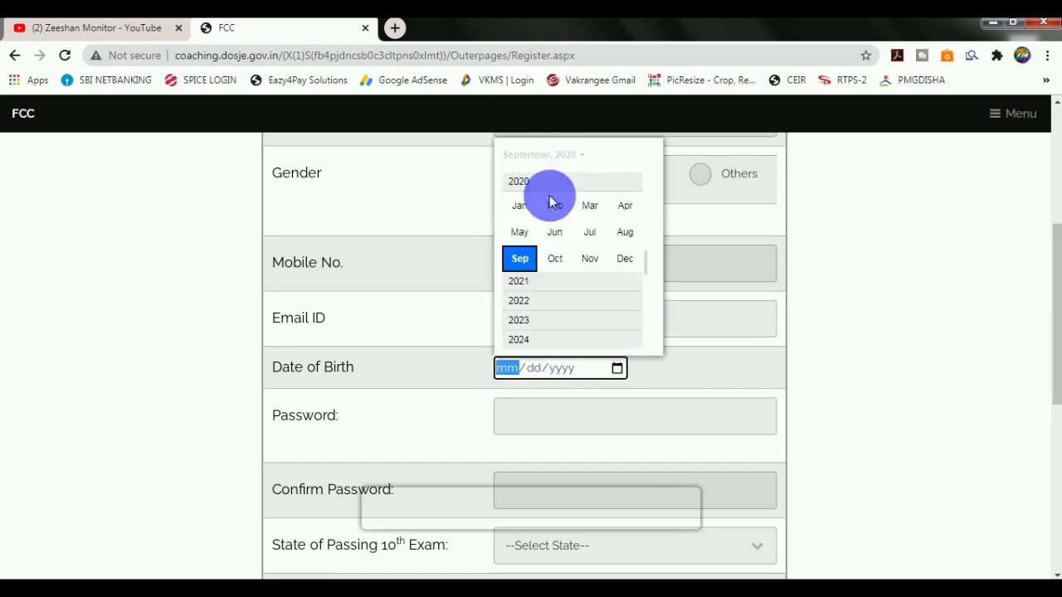
pyautogui.scroll(3, 551, 199)
pyautogui.scroll(3, 550, 204)
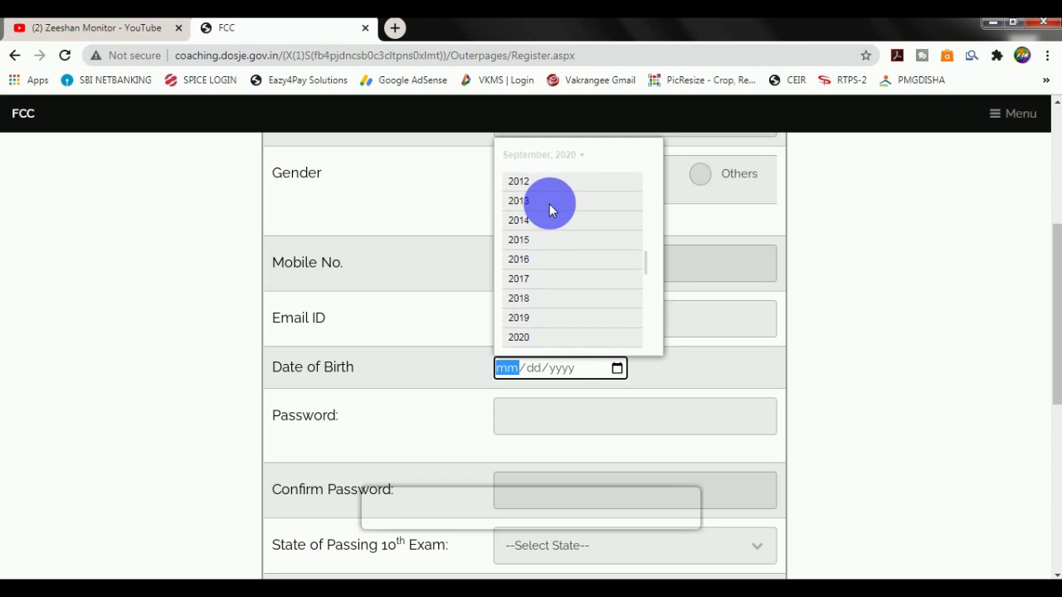
pyautogui.scroll(3, 548, 221)
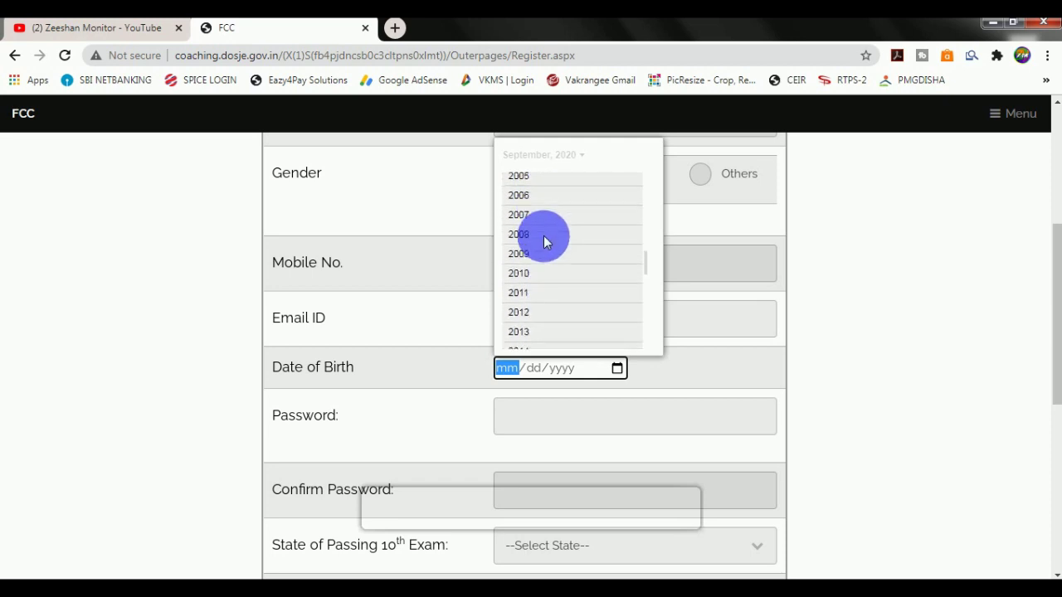
pyautogui.scroll(2, 545, 239)
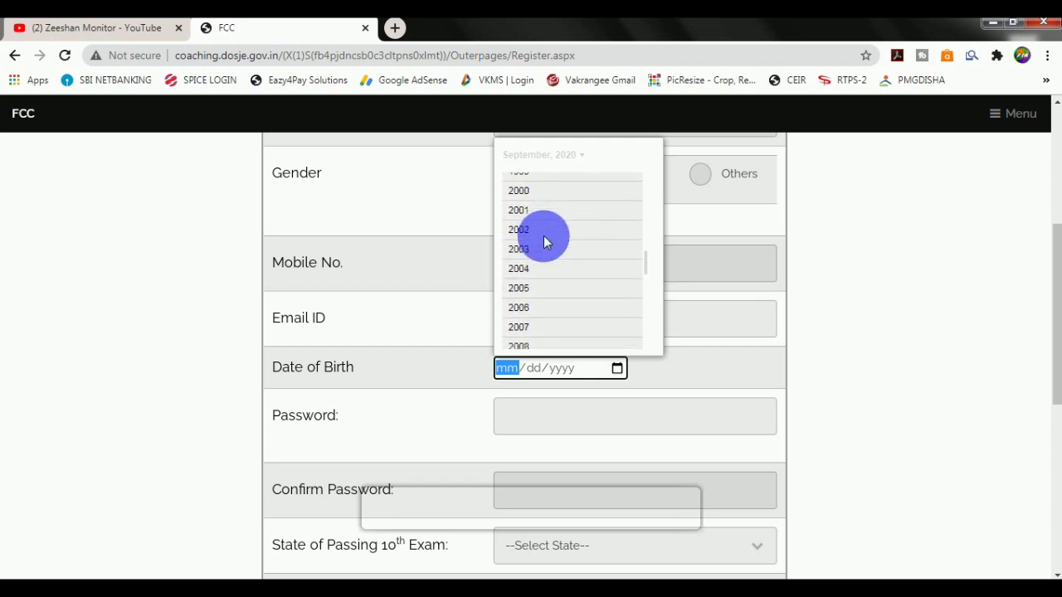
pyautogui.click(522, 183)
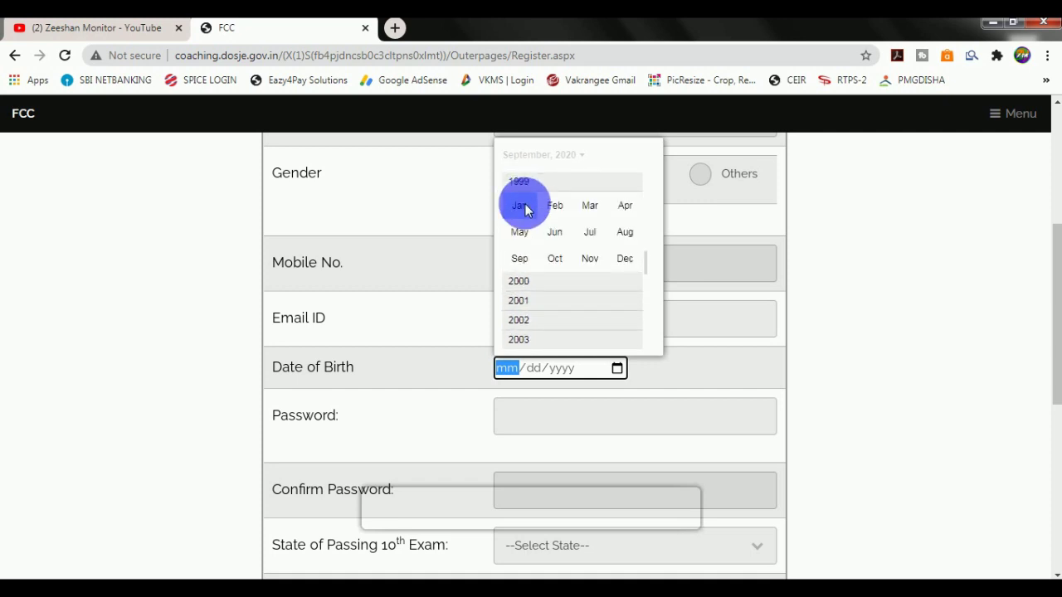
pyautogui.click(521, 206)
pyautogui.click(514, 251)
# Go through the account password field and its confirmation field.
pyautogui.scroll(-1, 543, 351)
pyautogui.click(553, 341)
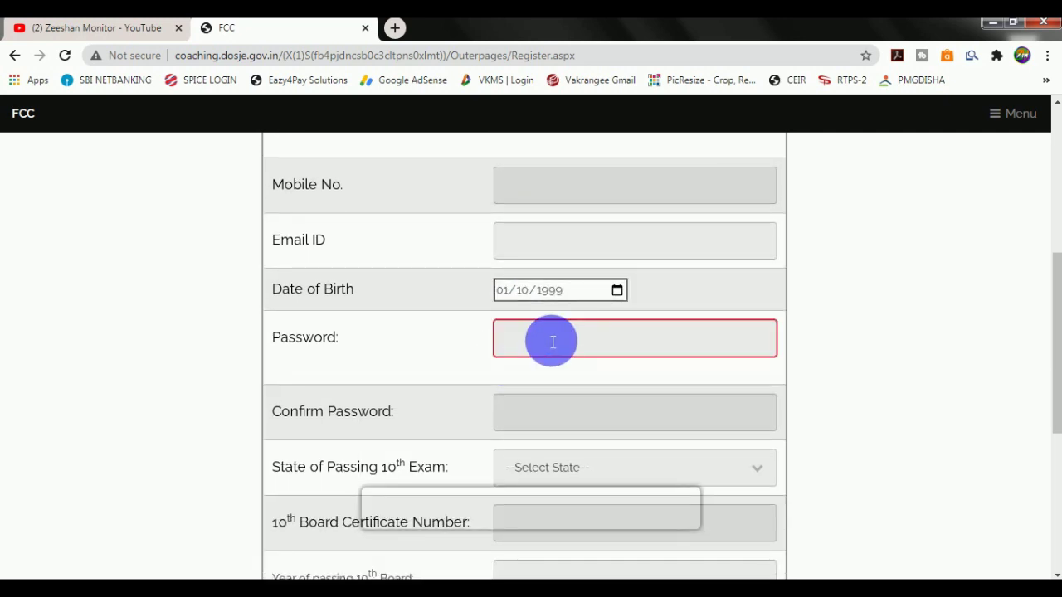
pyautogui.scroll(-1, 580, 341)
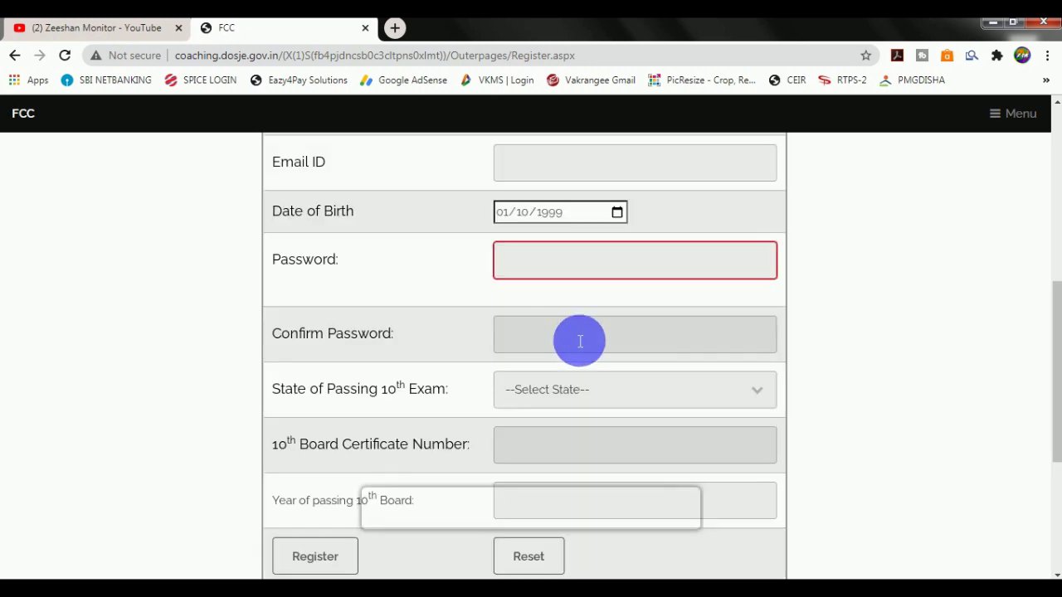
pyautogui.click(559, 339)
# Set the state of passing the 10th exam to Bihar and enter the board certificate number and passing year 2015.
pyautogui.scroll(-1, 560, 340)
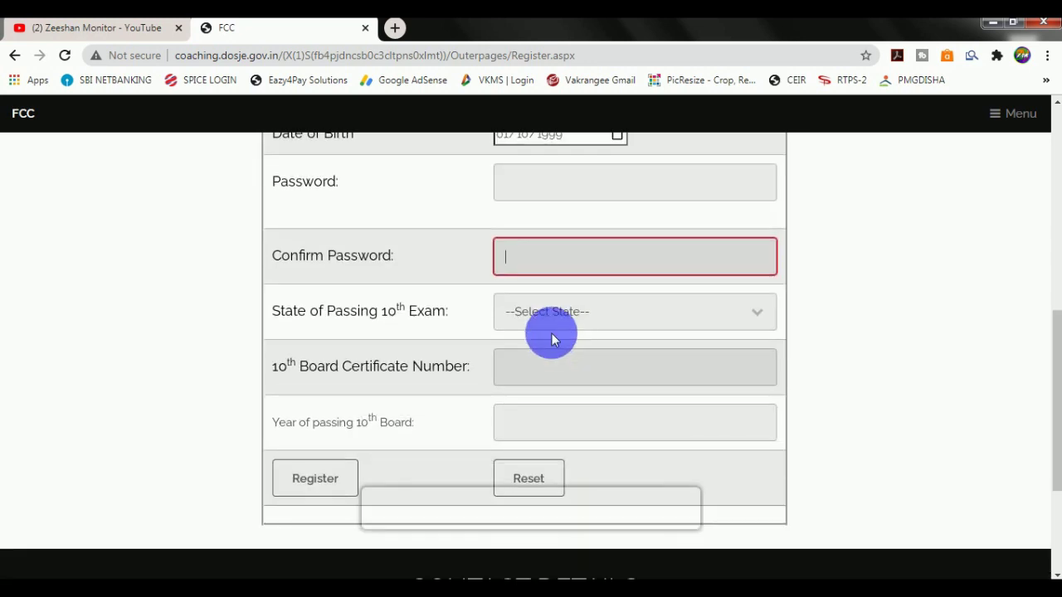
pyautogui.click(553, 314)
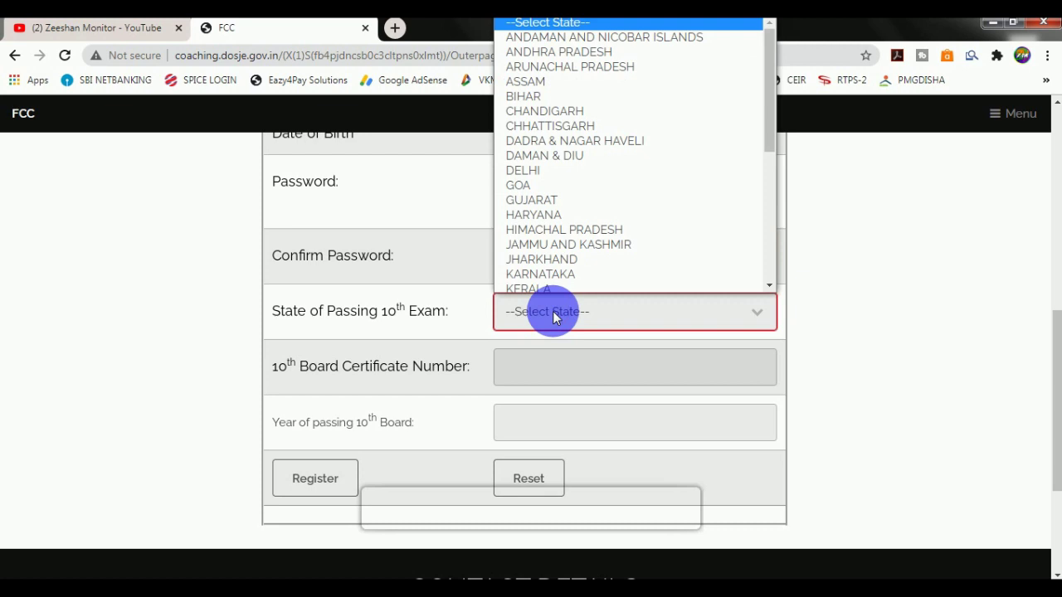
pyautogui.scroll(-4, 564, 239)
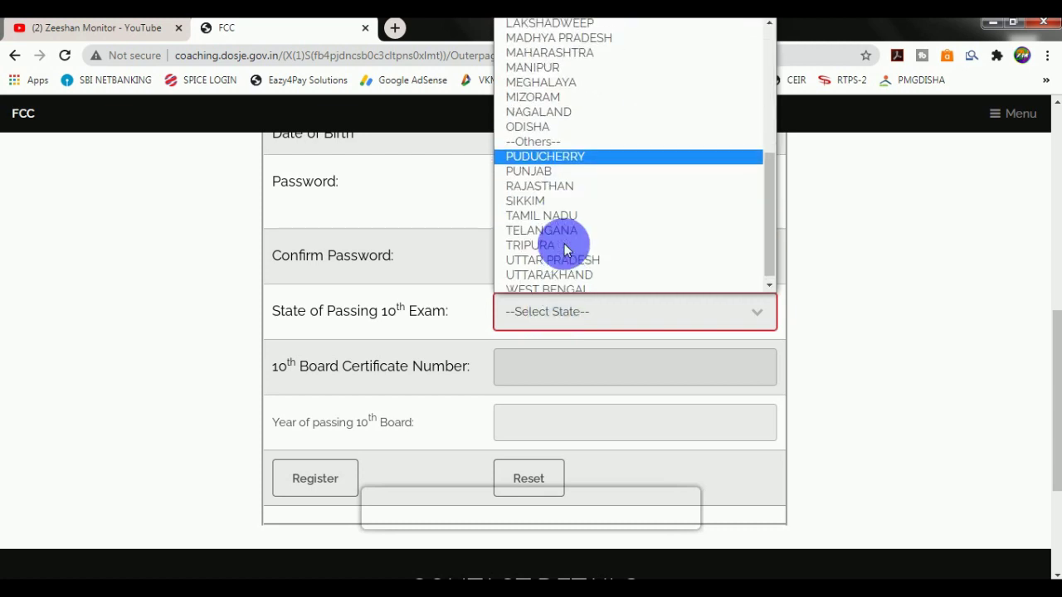
pyautogui.scroll(4, 560, 228)
pyautogui.click(525, 98)
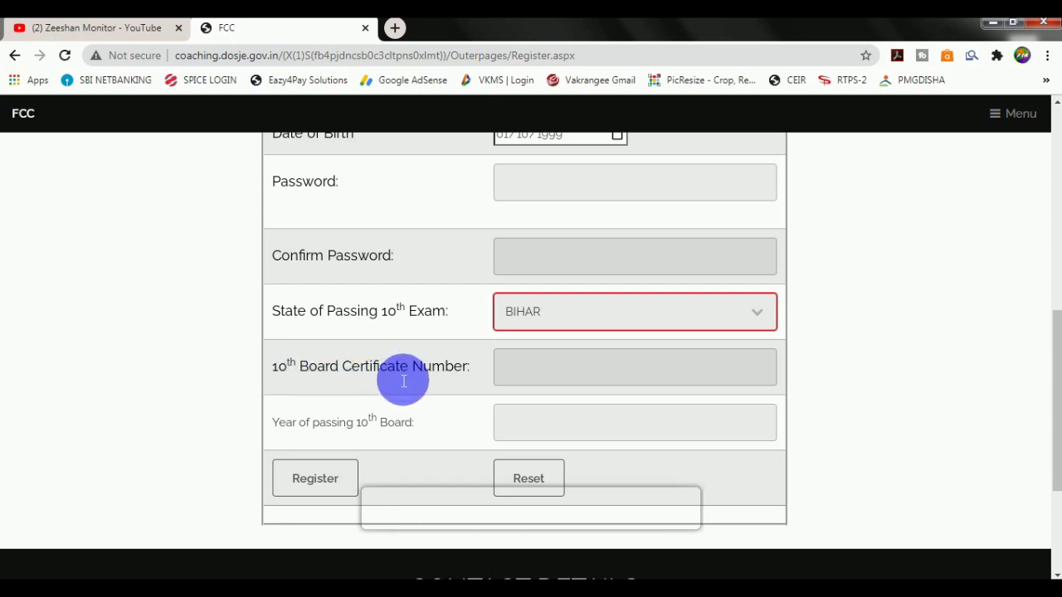
pyautogui.click(535, 373)
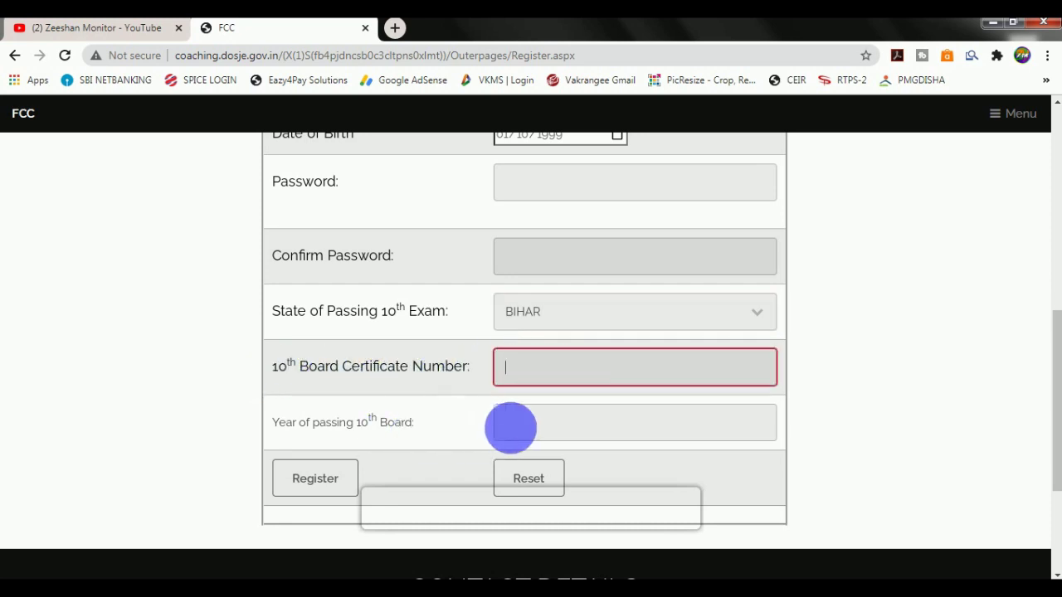
pyautogui.click(531, 425)
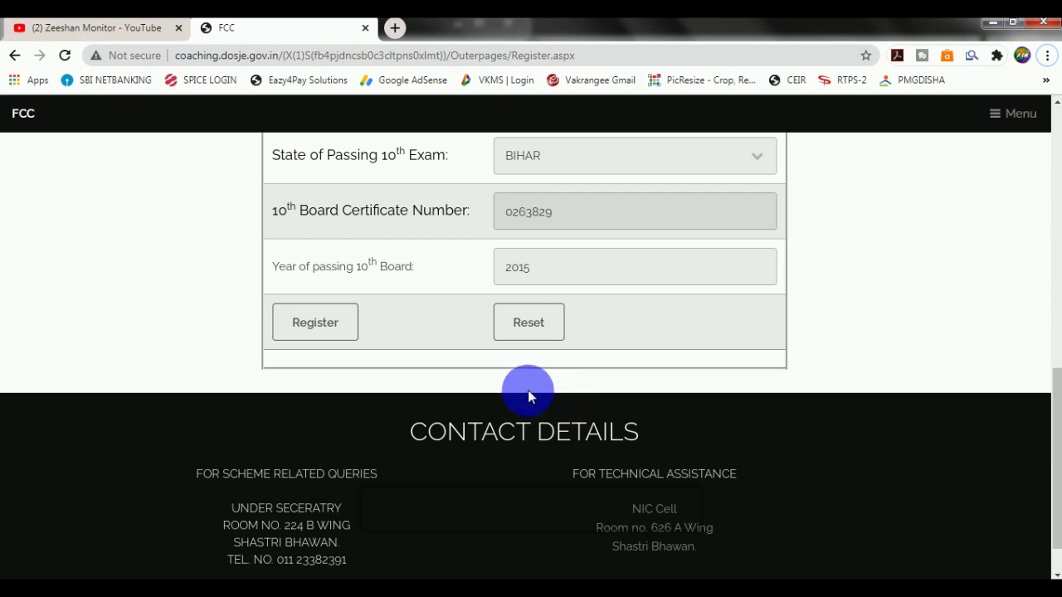
# Submit the registration and read the message about the login user ID below the form.
pyautogui.click(322, 325)
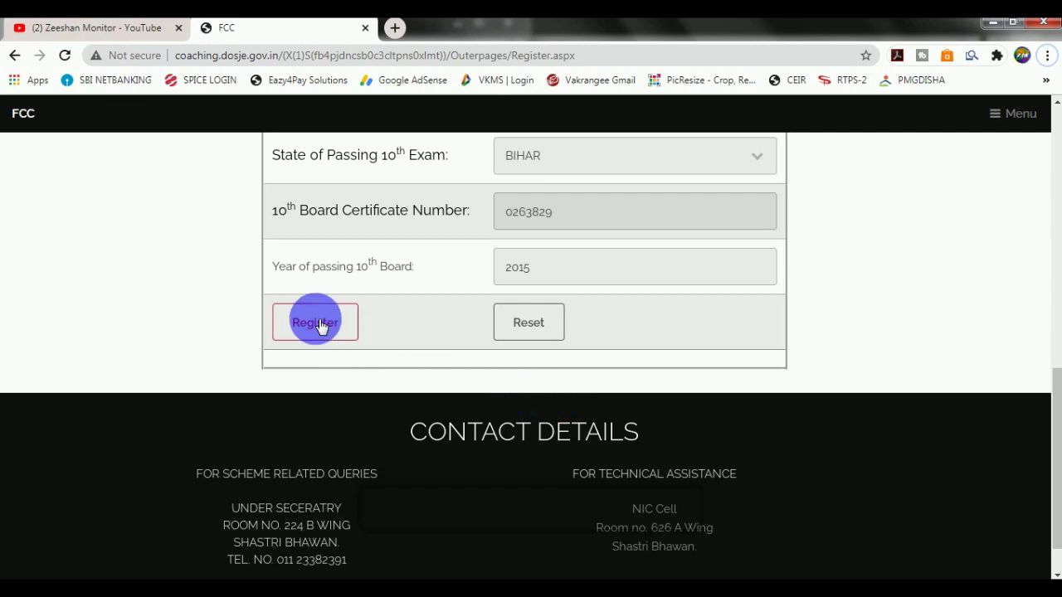
pyautogui.click(321, 325)
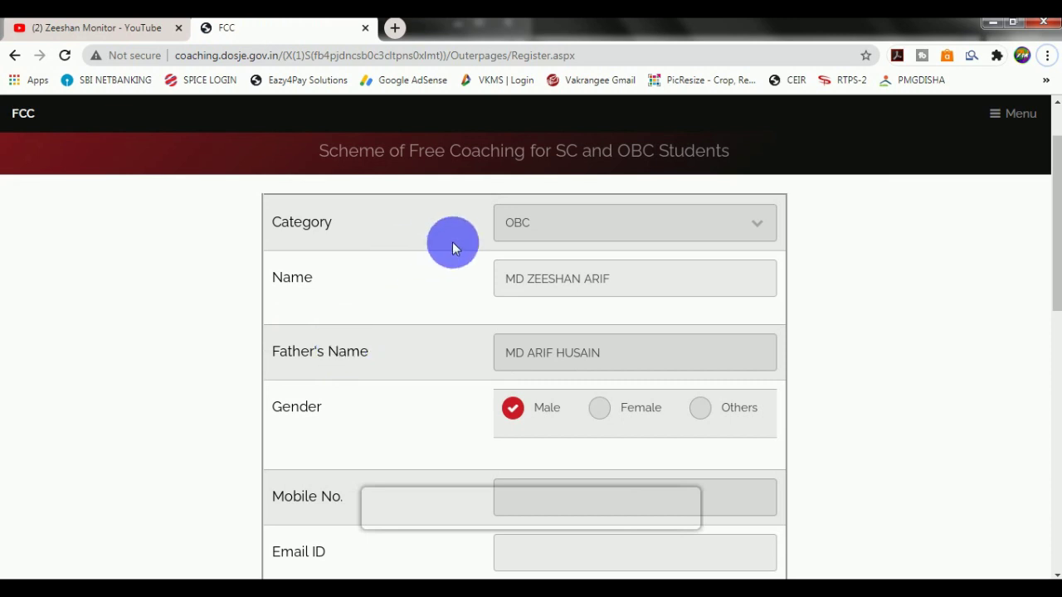
pyautogui.scroll(-8, 452, 243)
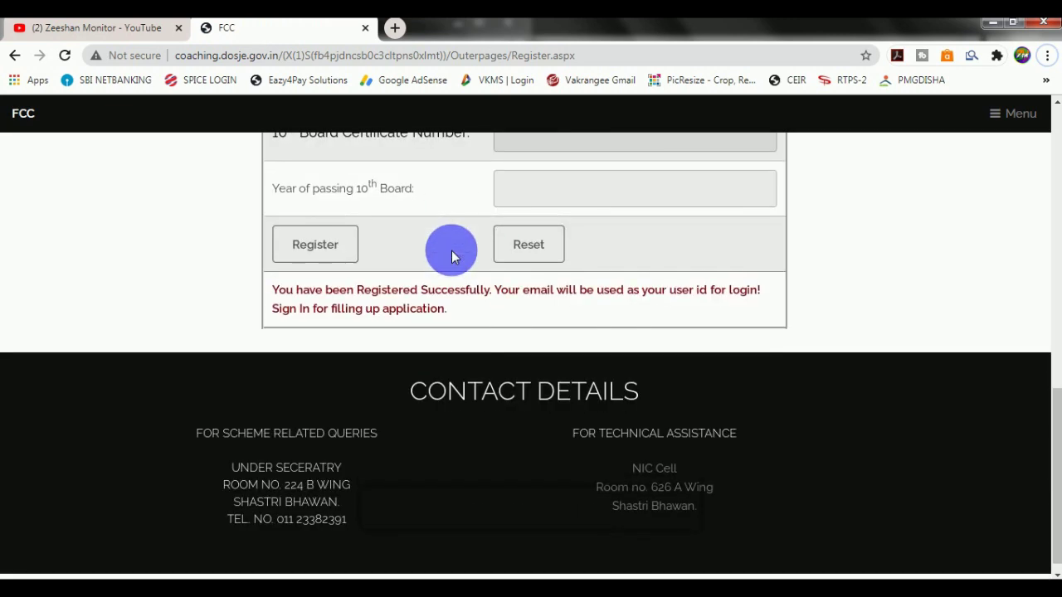
pyautogui.moveTo(271, 292); pyautogui.dragTo(700, 299)
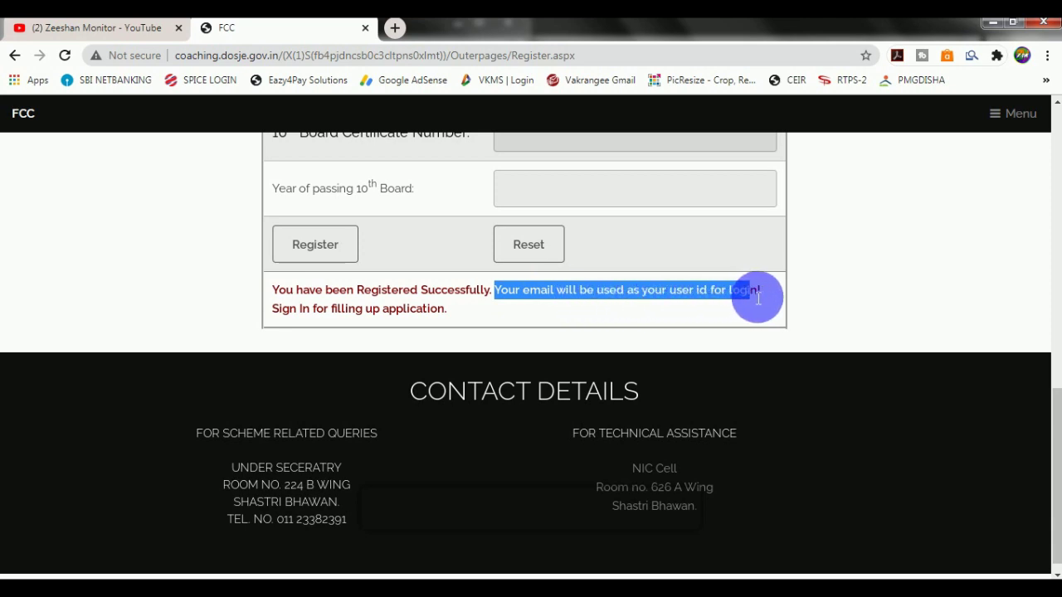
# Open the login page of the coaching scheme website from the registration form.
pyautogui.scroll(2, 607, 334)
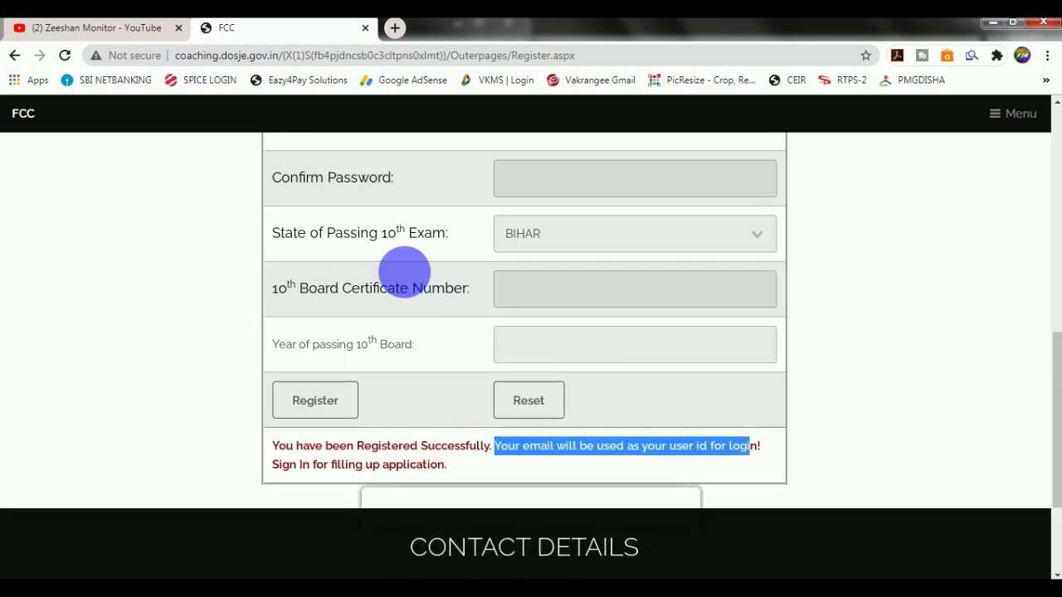
pyautogui.scroll(2, 423, 274)
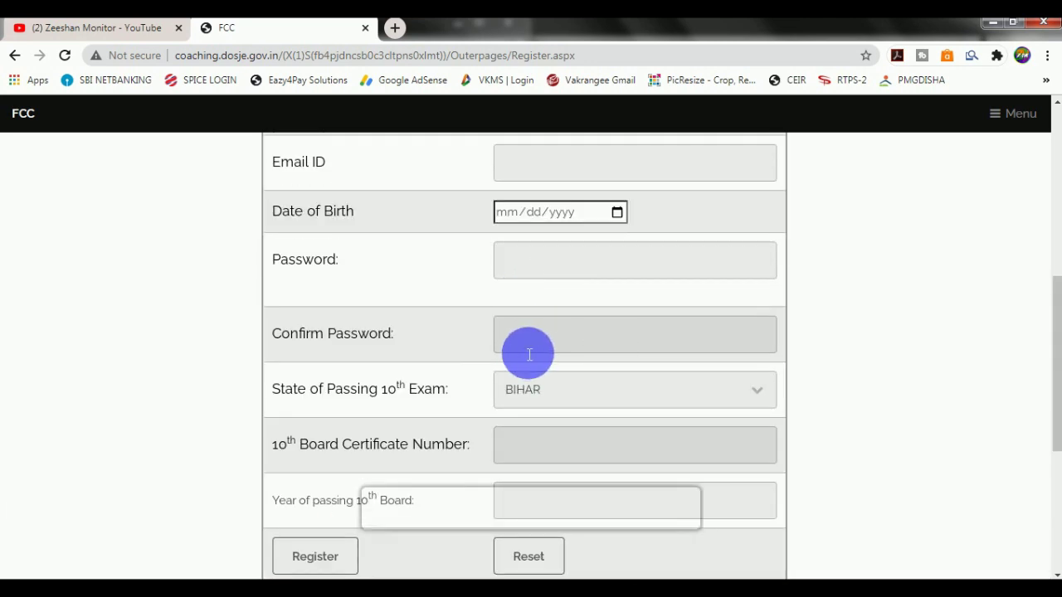
pyautogui.click(1022, 114)
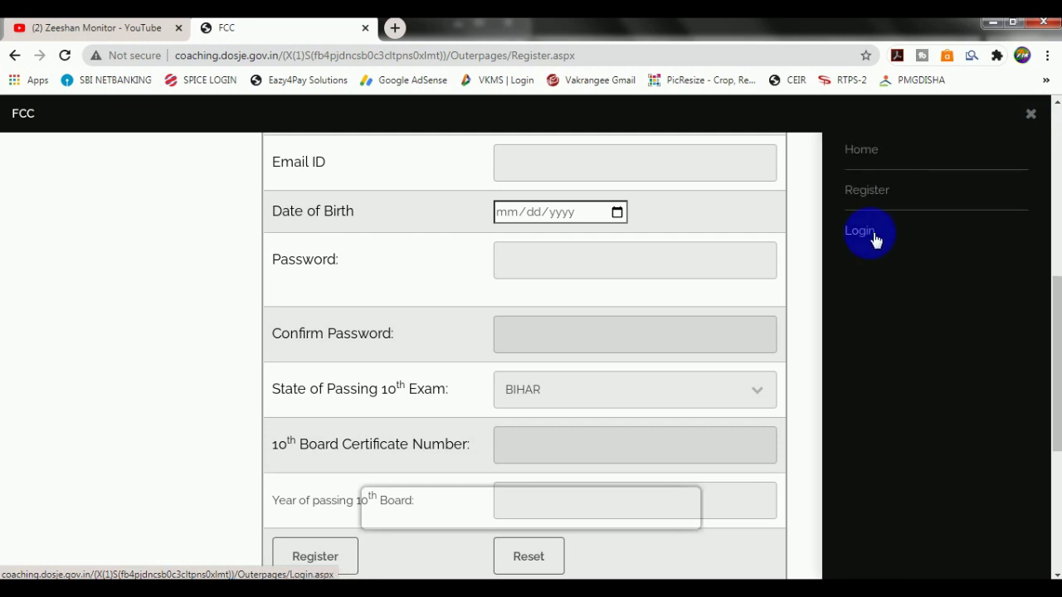
pyautogui.click(871, 237)
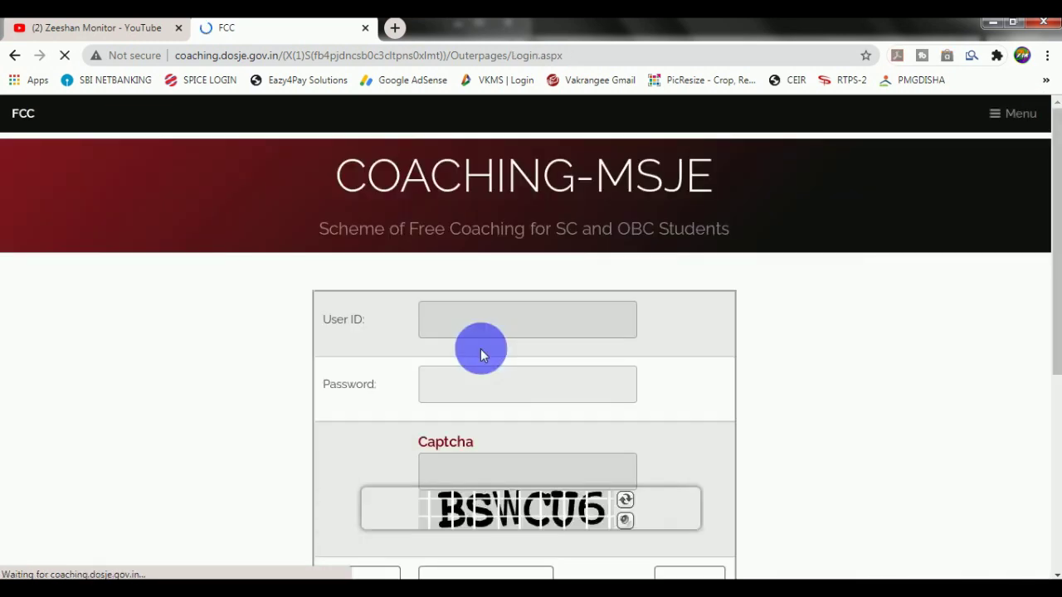
# Sign in with the applicant's user ID, account password and the captcha code.
pyautogui.click(459, 326)
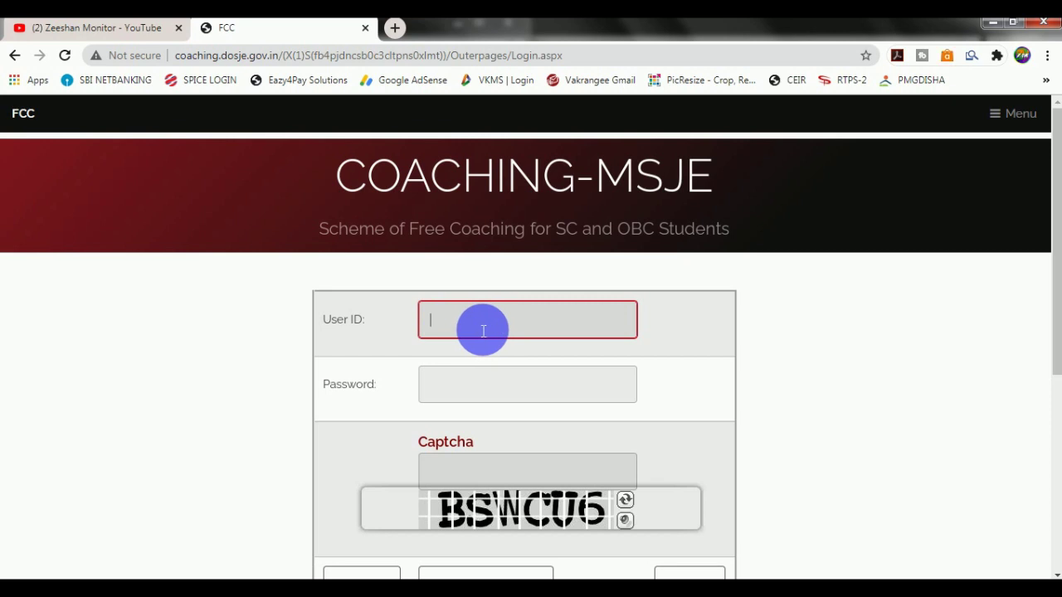
pyautogui.scroll(-1, 482, 331)
pyautogui.click(462, 308)
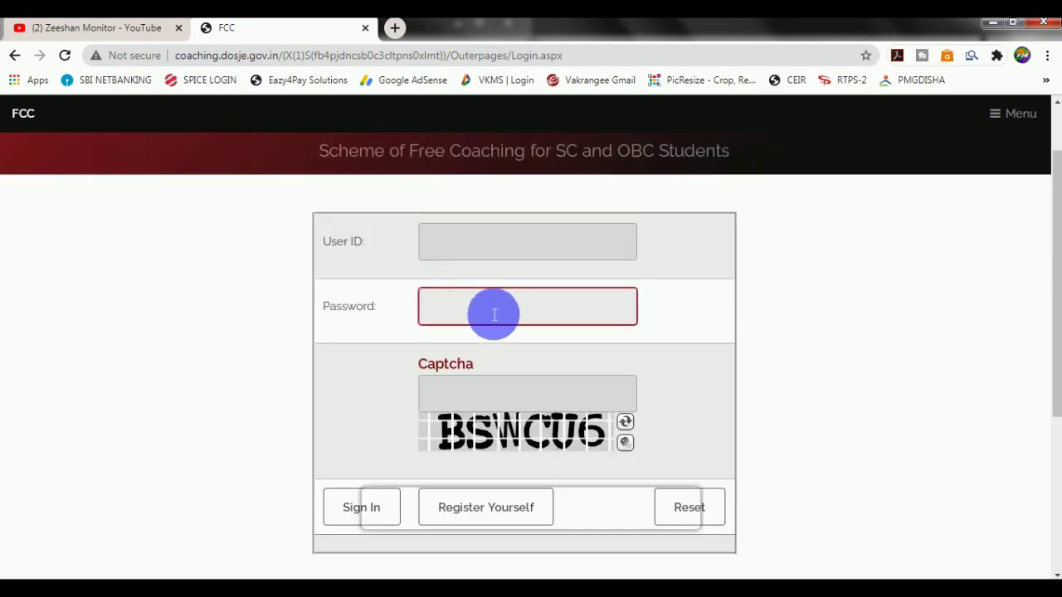
pyautogui.click(471, 398)
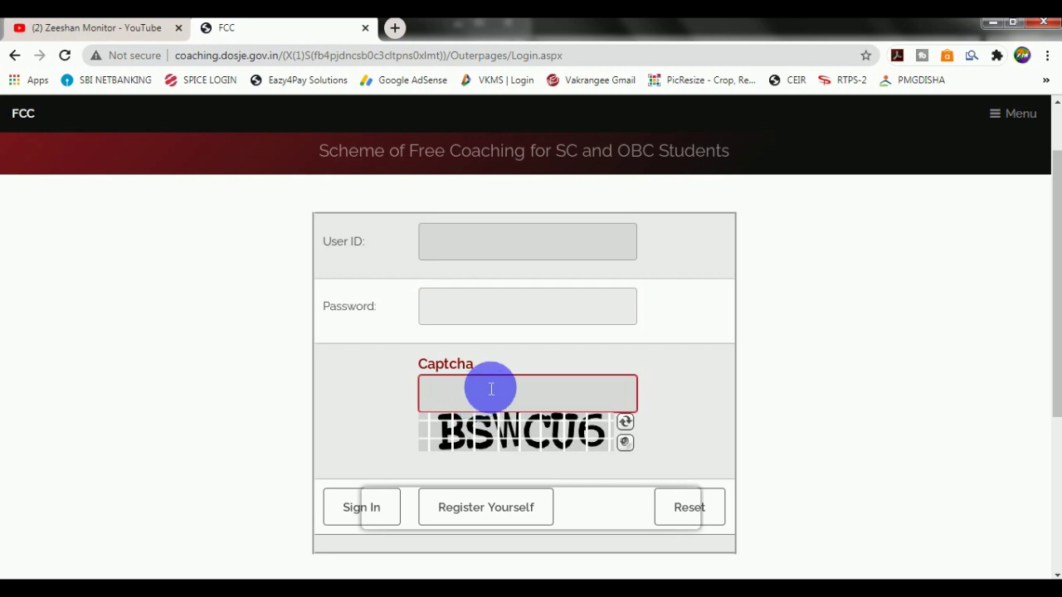
pyautogui.click(467, 246)
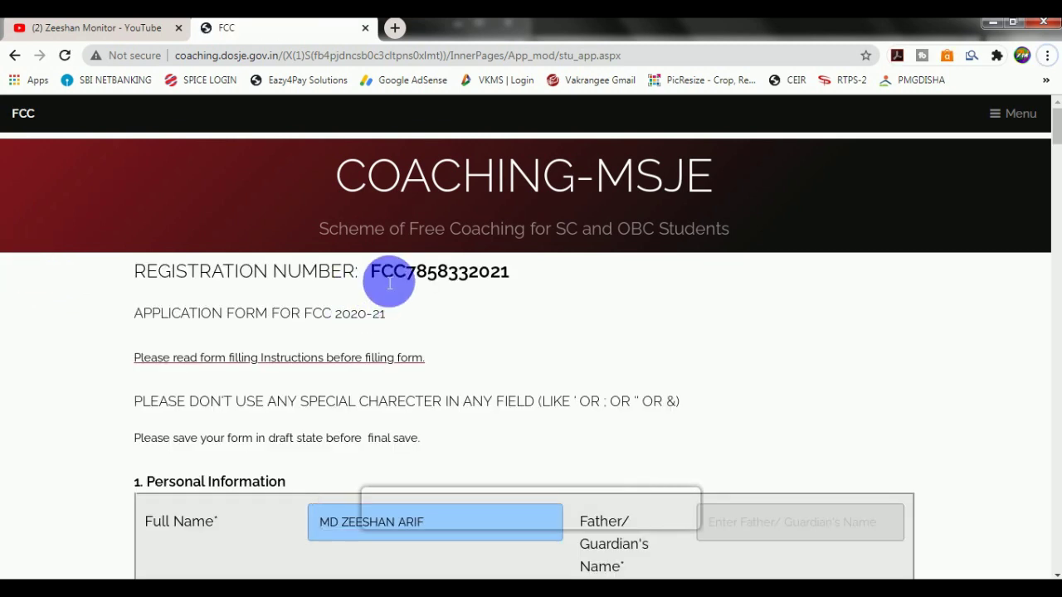
# Highlight the registration number, enter the father's or guardian's name, and go to the Aadhaar number field.
pyautogui.moveTo(382, 282); pyautogui.dragTo(513, 281)
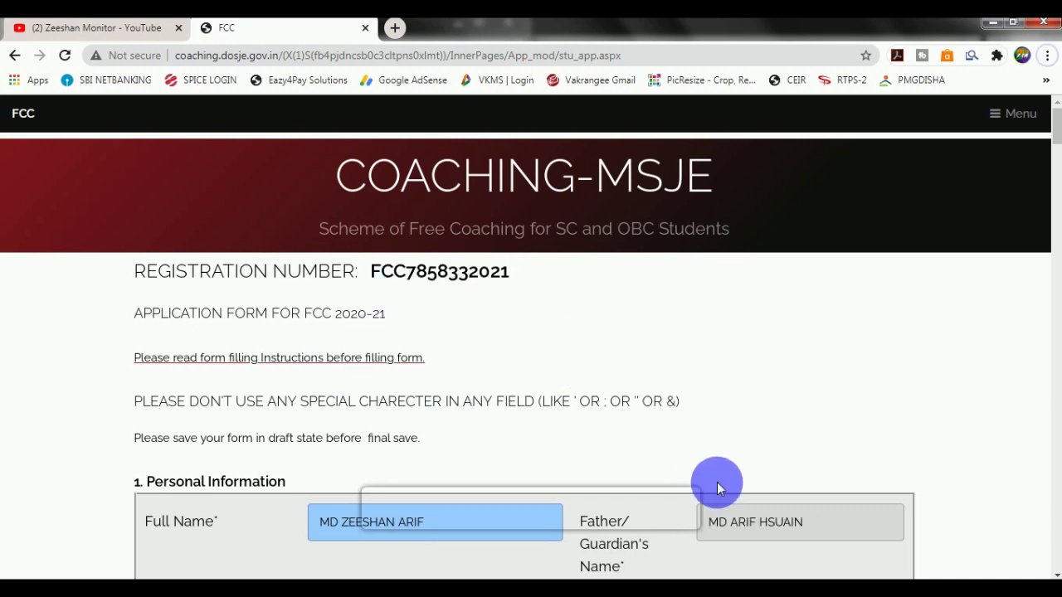
pyautogui.click(735, 524)
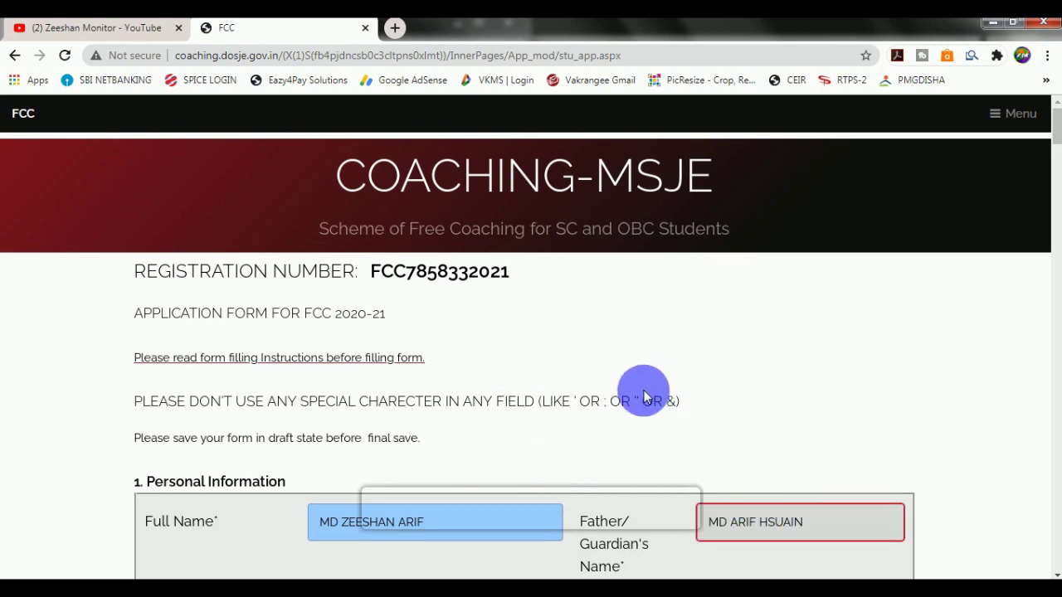
pyautogui.scroll(-6, 646, 396)
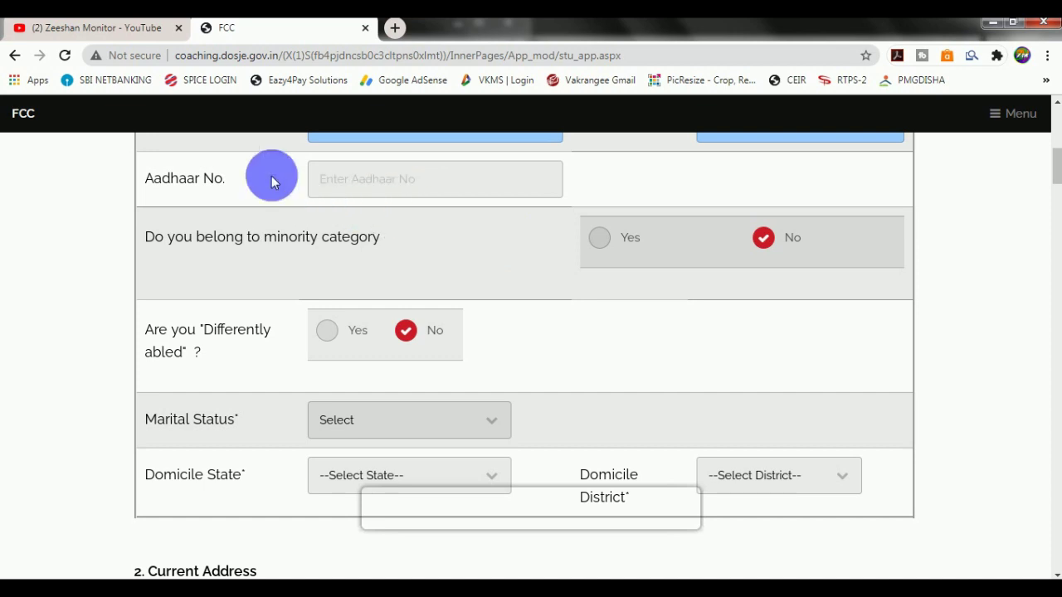
pyautogui.click(361, 184)
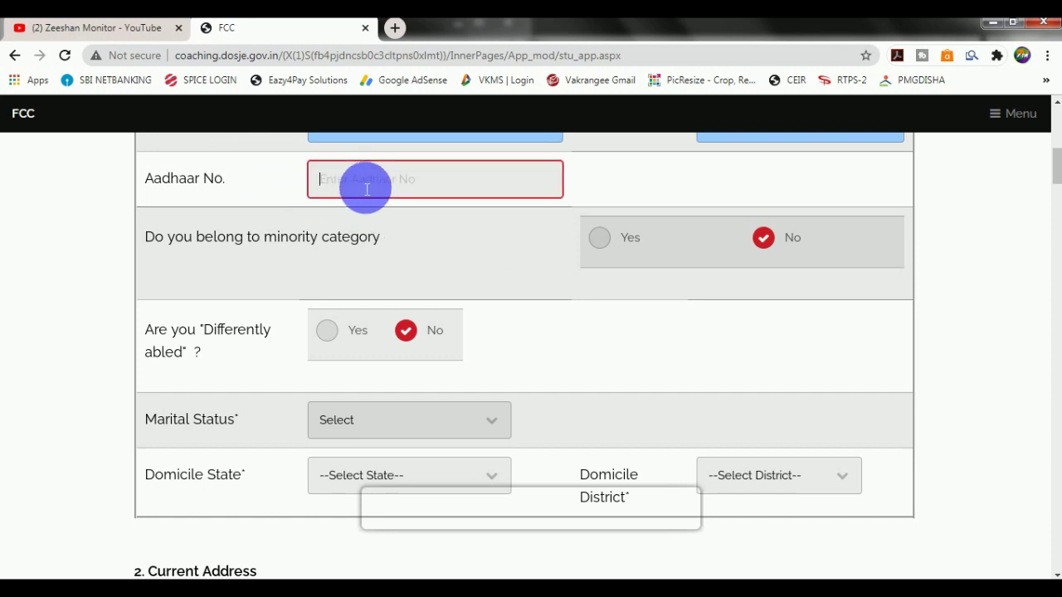
# Answer Yes to belonging to a minority category and Yes to being differently abled, with a percentage of 60.
pyautogui.moveTo(158, 248); pyautogui.dragTo(387, 210)
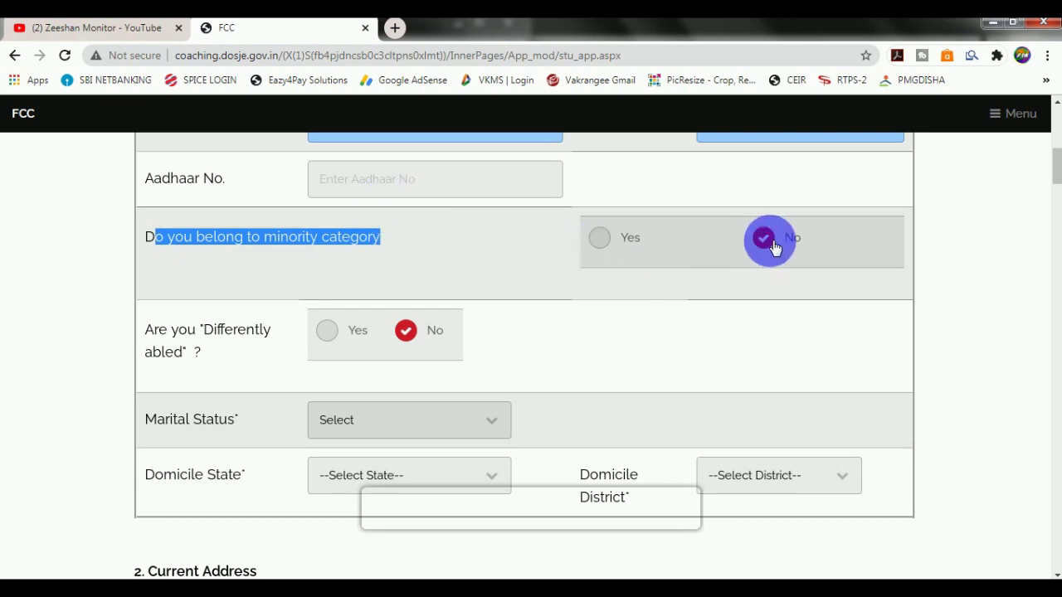
pyautogui.click(612, 251)
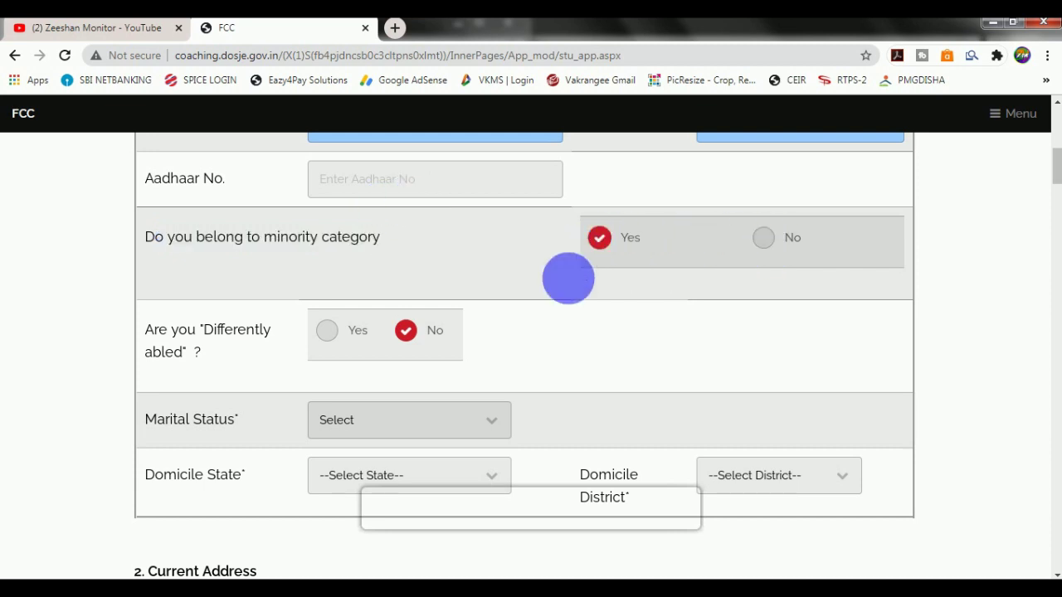
pyautogui.moveTo(149, 331); pyautogui.dragTo(223, 358)
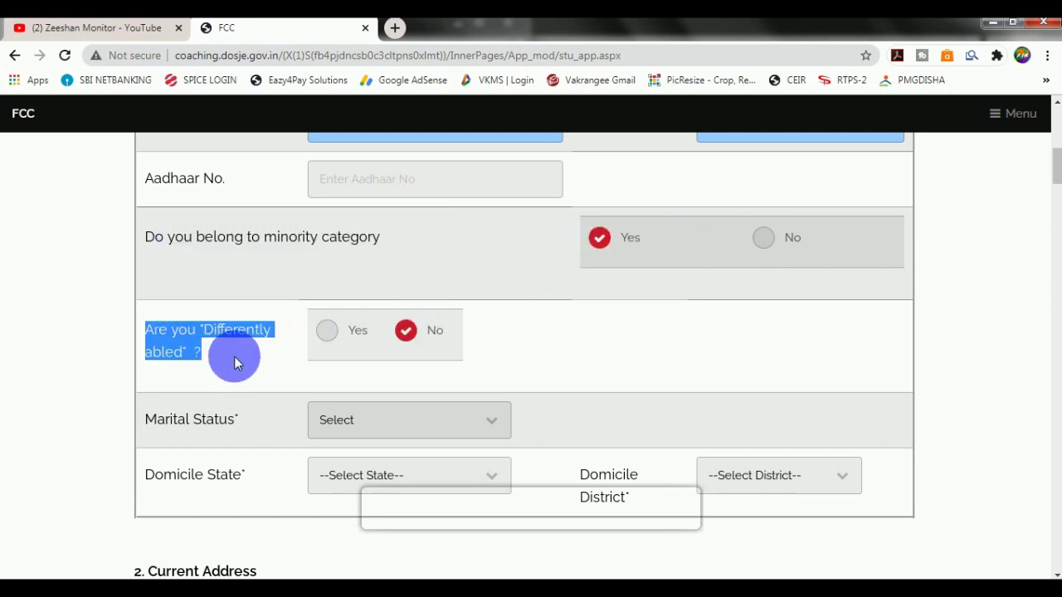
pyautogui.click(328, 340)
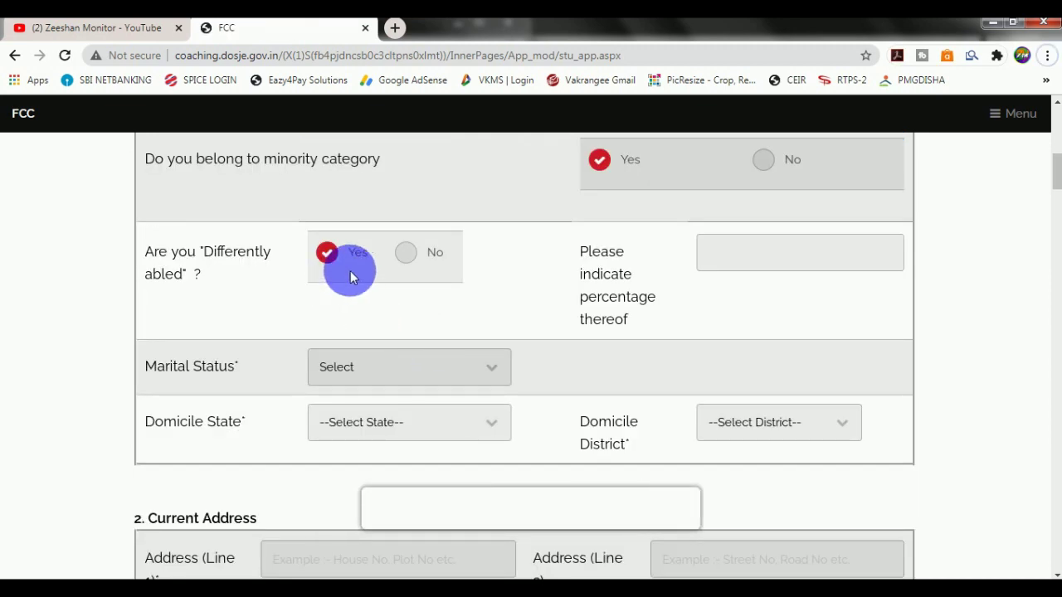
pyautogui.click(772, 262)
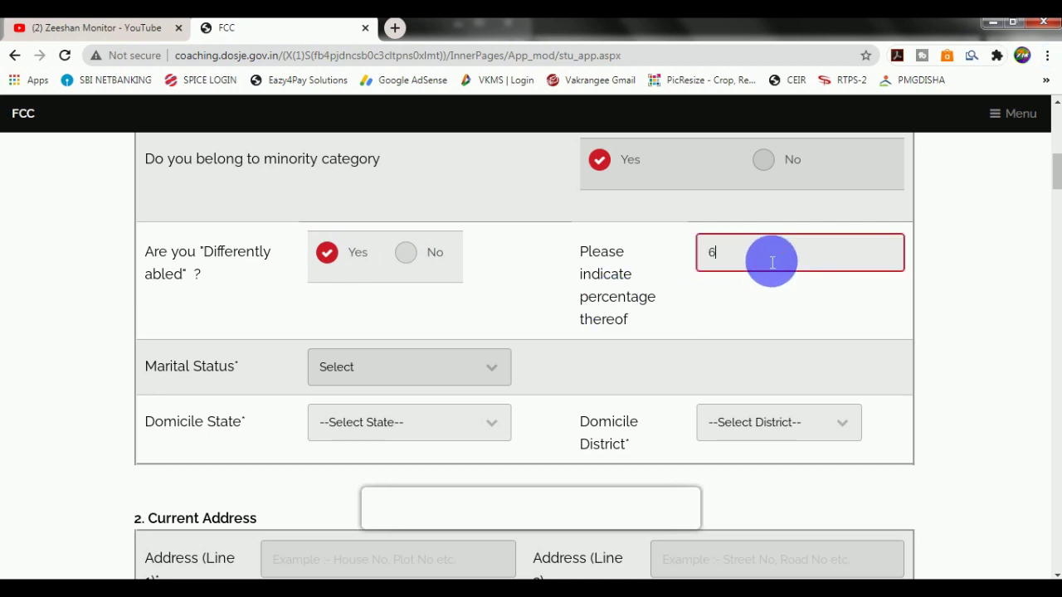
pyautogui.click(706, 280)
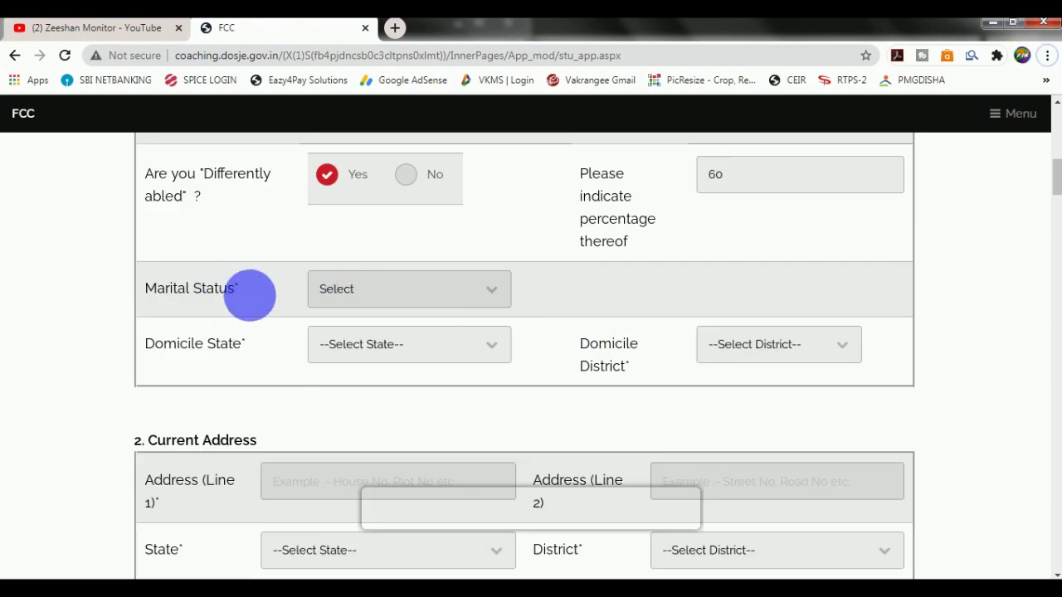
# Set the marital status to Unmarried and the domicile to the state Bihar and the district Madhepura.
pyautogui.click(346, 296)
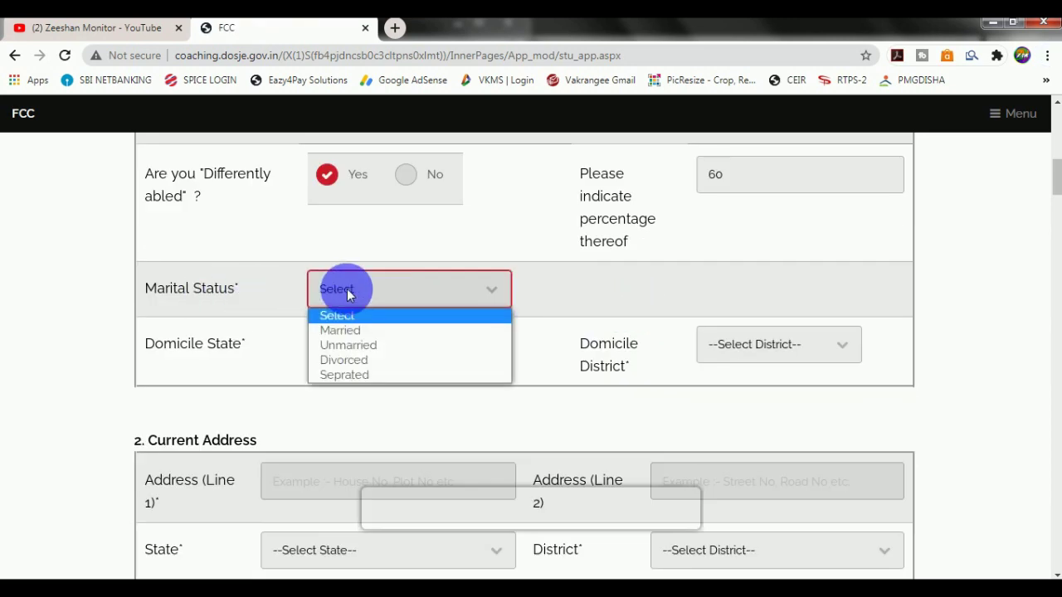
pyautogui.click(353, 346)
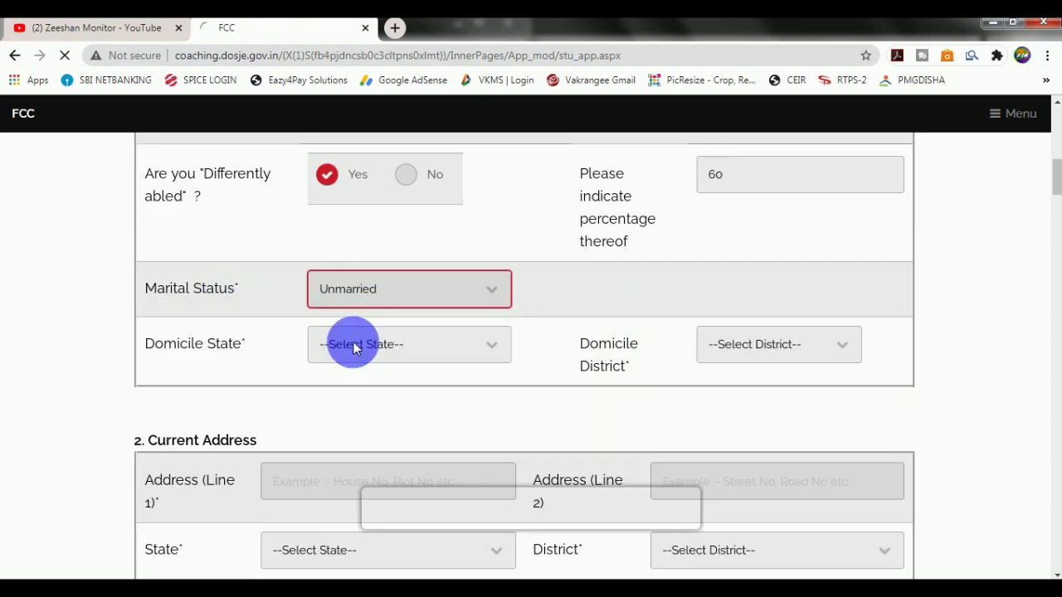
pyautogui.click(373, 358)
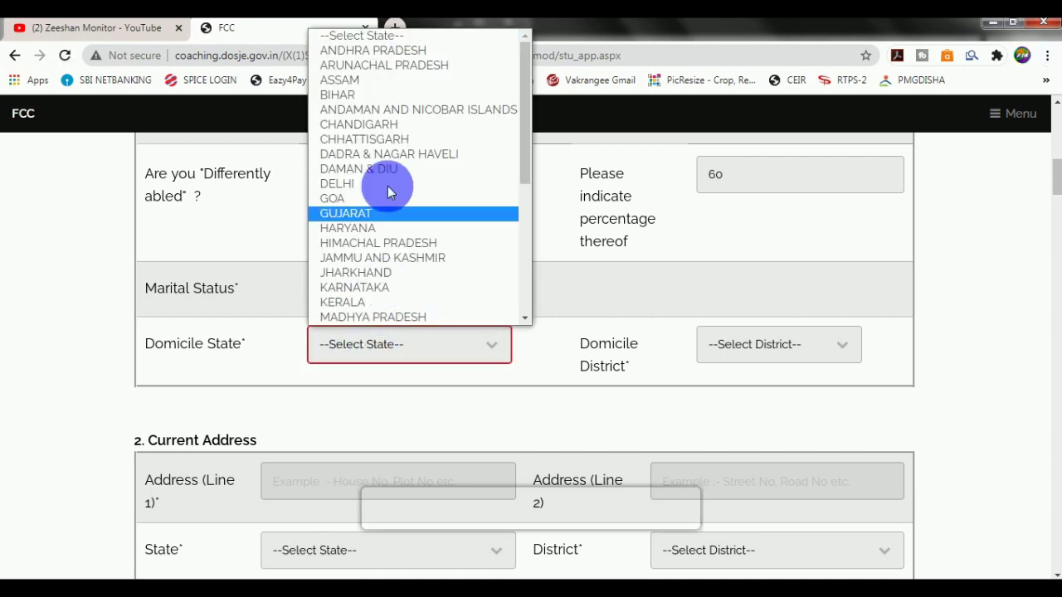
pyautogui.click(369, 104)
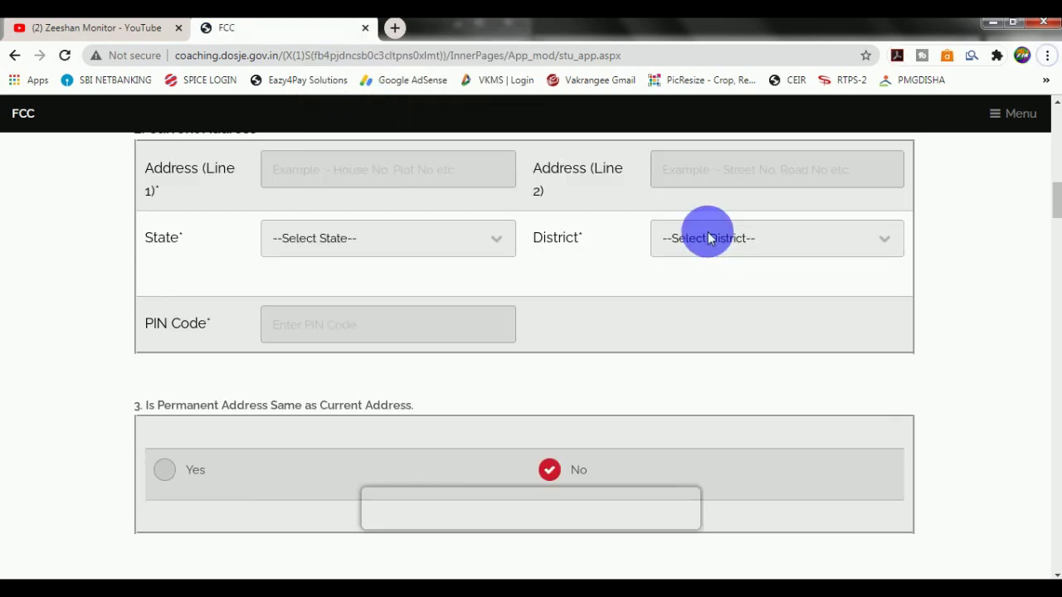
pyautogui.scroll(2, 708, 238)
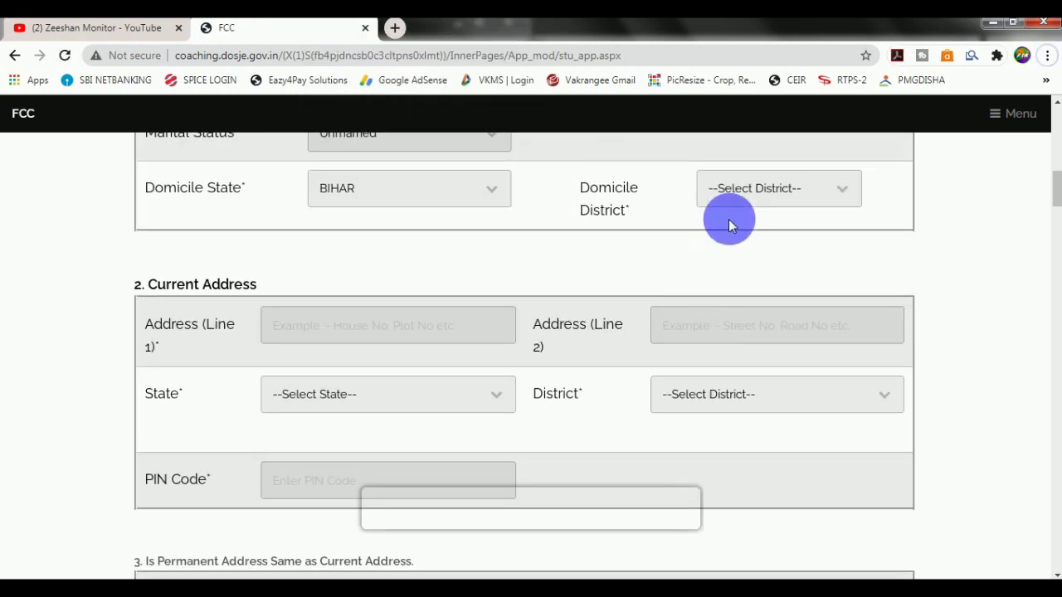
pyautogui.click(743, 176)
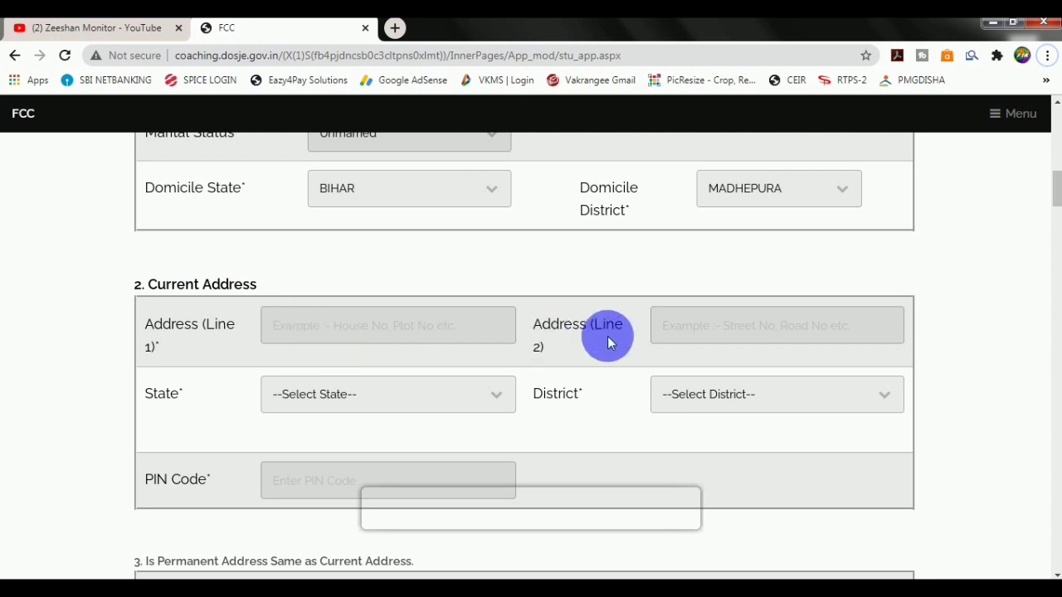
# Look through the current and permanent address sections and the question whether both addresses are the same.
pyautogui.scroll(-1, 670, 375)
pyautogui.scroll(-2, 597, 365)
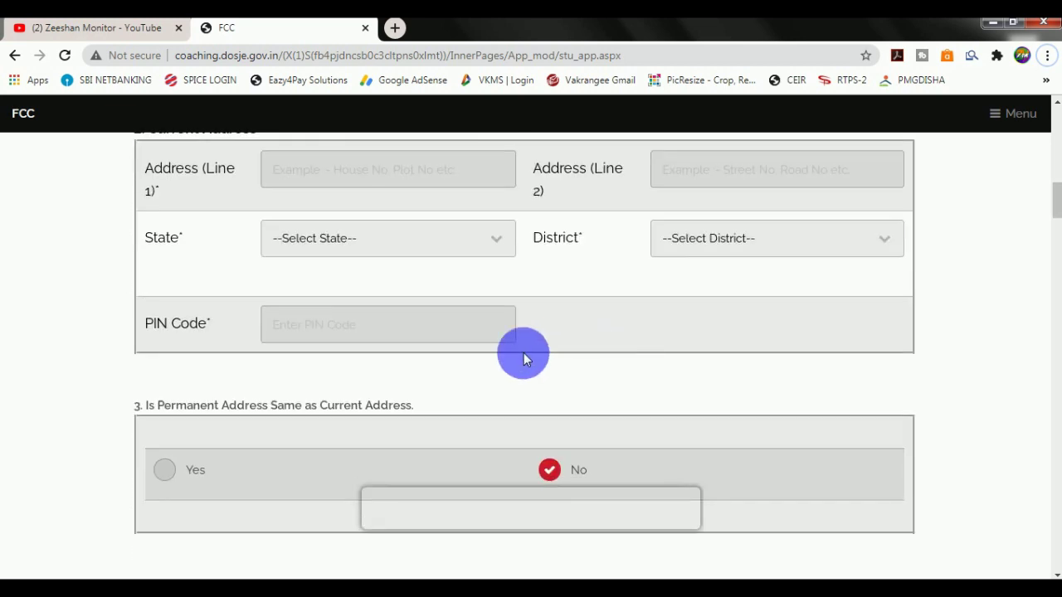
pyautogui.scroll(-2, 332, 407)
pyautogui.moveTo(186, 256); pyautogui.dragTo(352, 262)
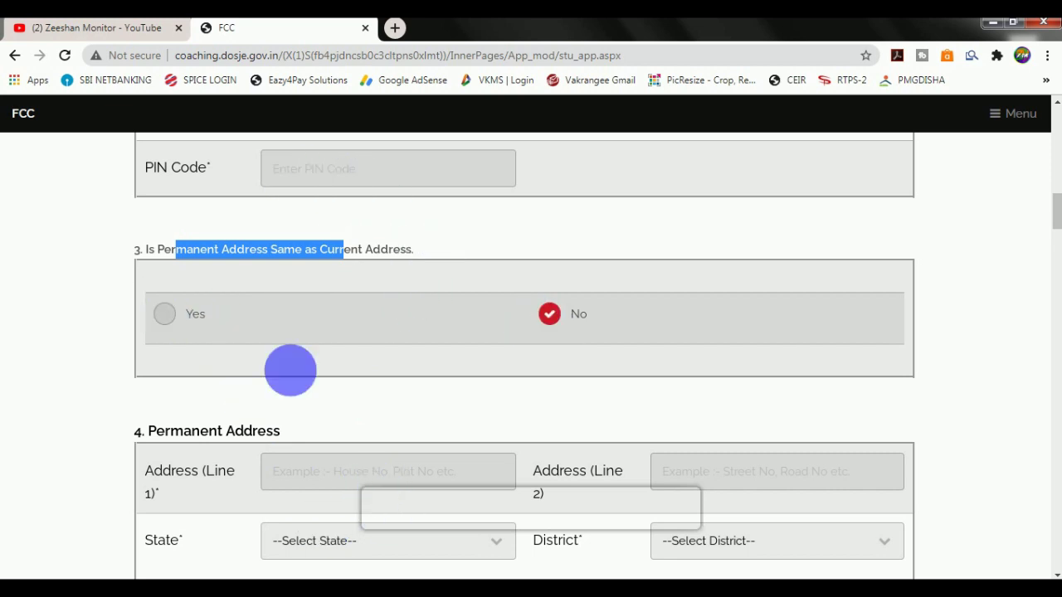
pyautogui.scroll(-1, 265, 434)
pyautogui.scroll(-5, 265, 435)
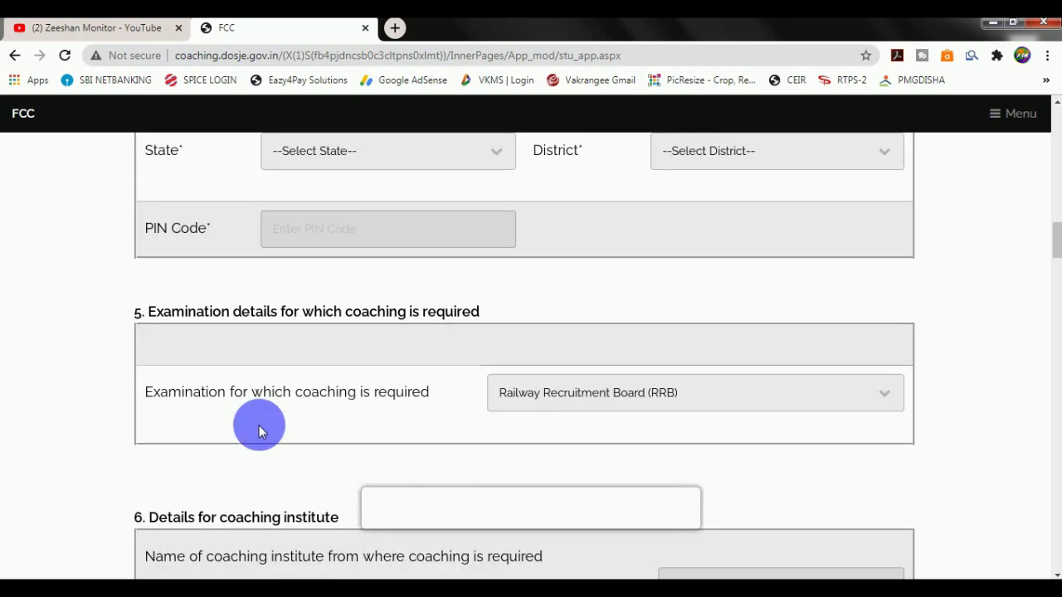
# Look through the list of examinations for which coaching is required and the coaching institute details section.
pyautogui.click(555, 406)
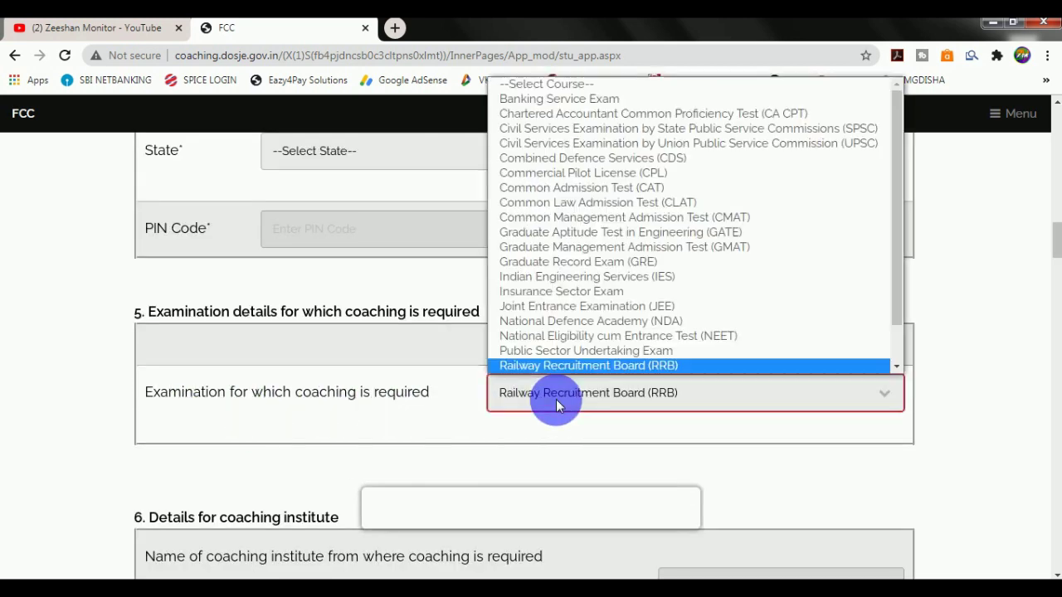
pyautogui.scroll(-1, 581, 264)
pyautogui.scroll(-1, 581, 264)
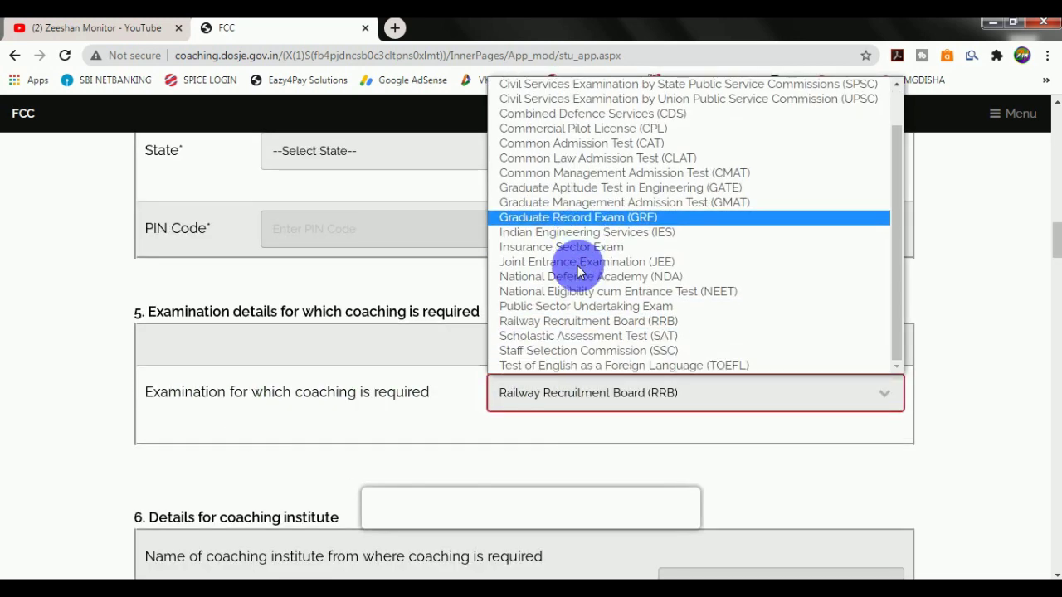
pyautogui.scroll(1, 564, 346)
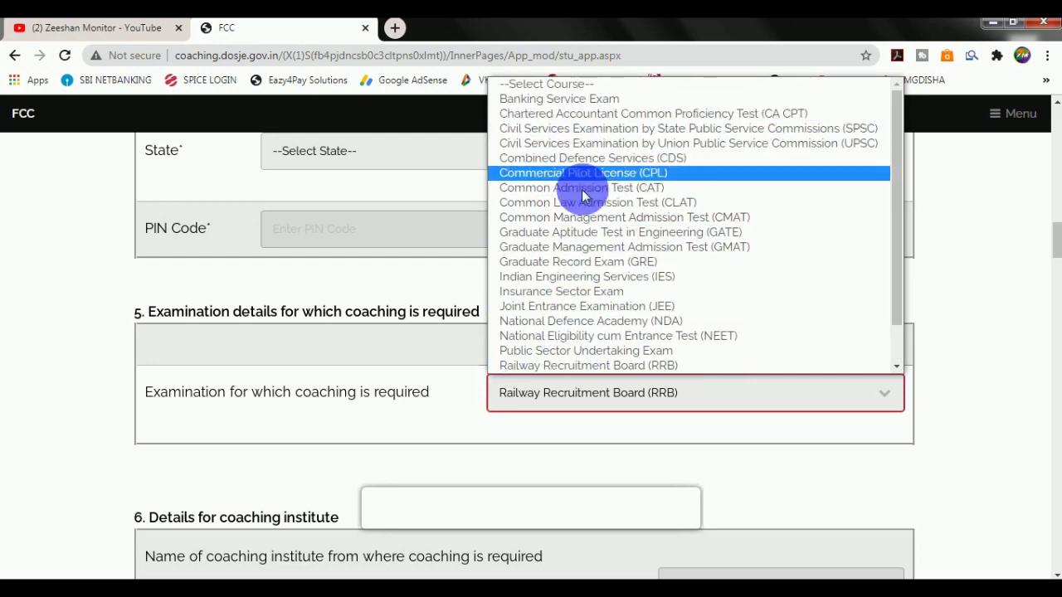
pyautogui.scroll(-1, 581, 215)
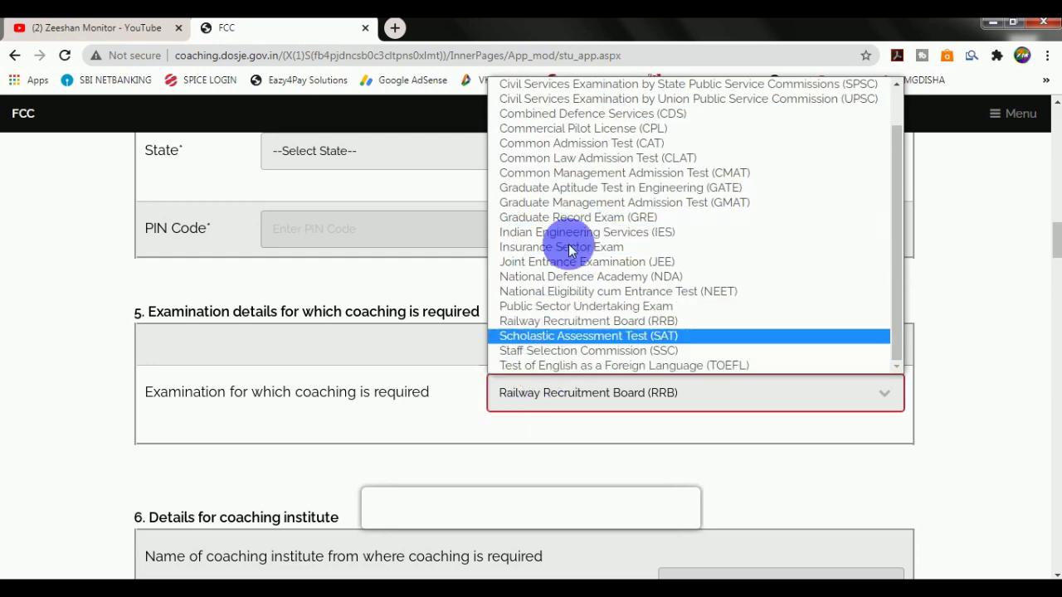
pyautogui.scroll(1, 554, 232)
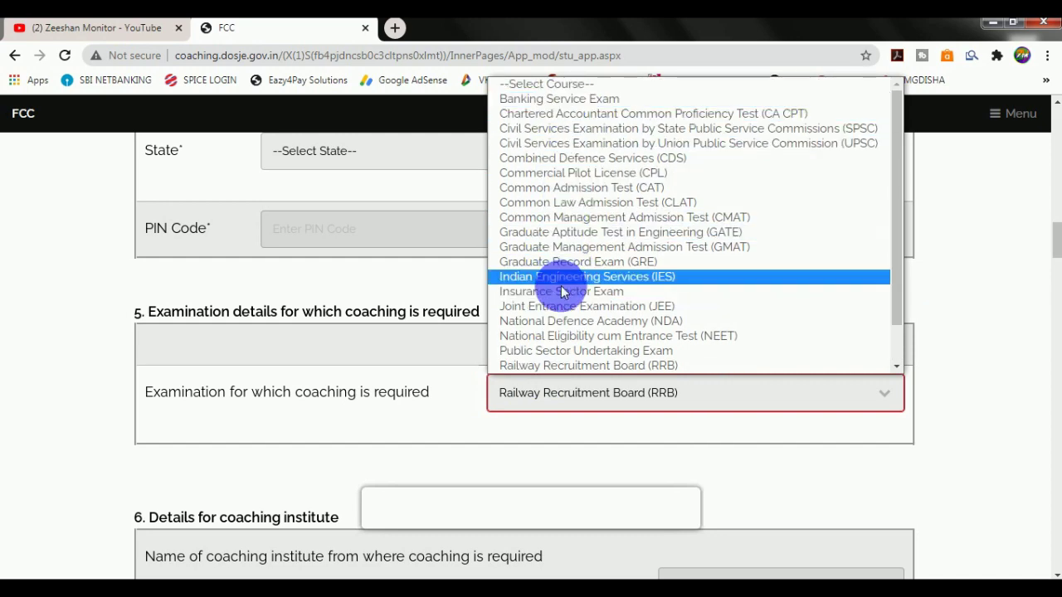
pyautogui.scroll(-1, 563, 292)
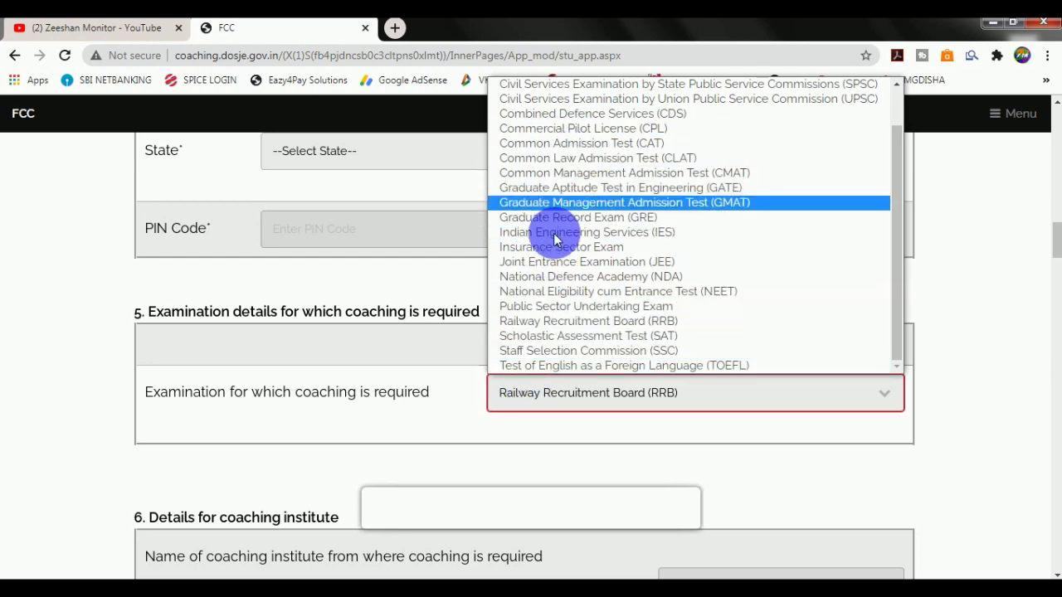
pyautogui.click(486, 430)
pyautogui.scroll(-2, 474, 429)
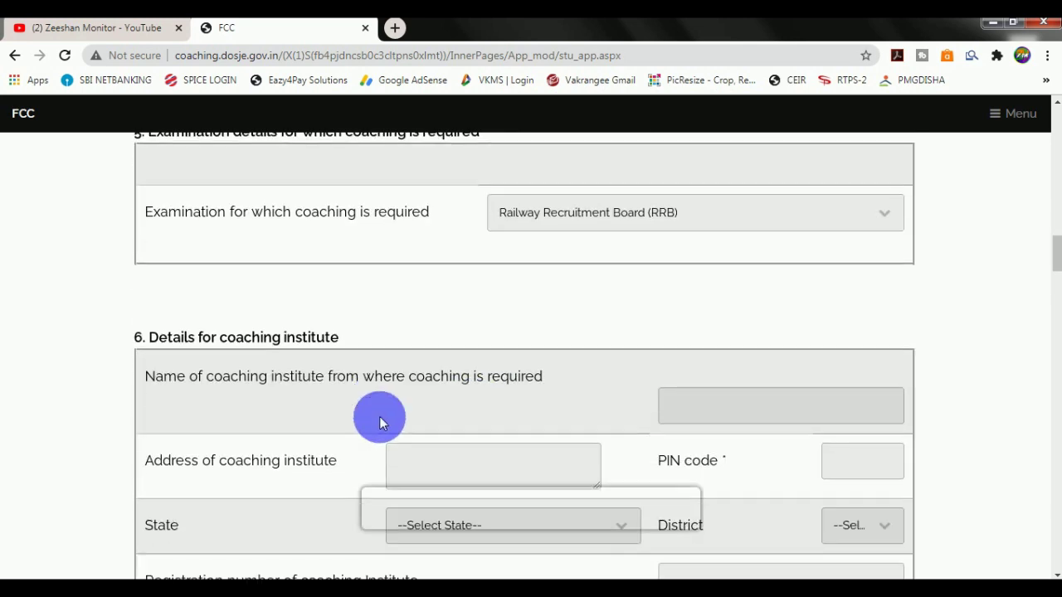
pyautogui.scroll(-1, 380, 423)
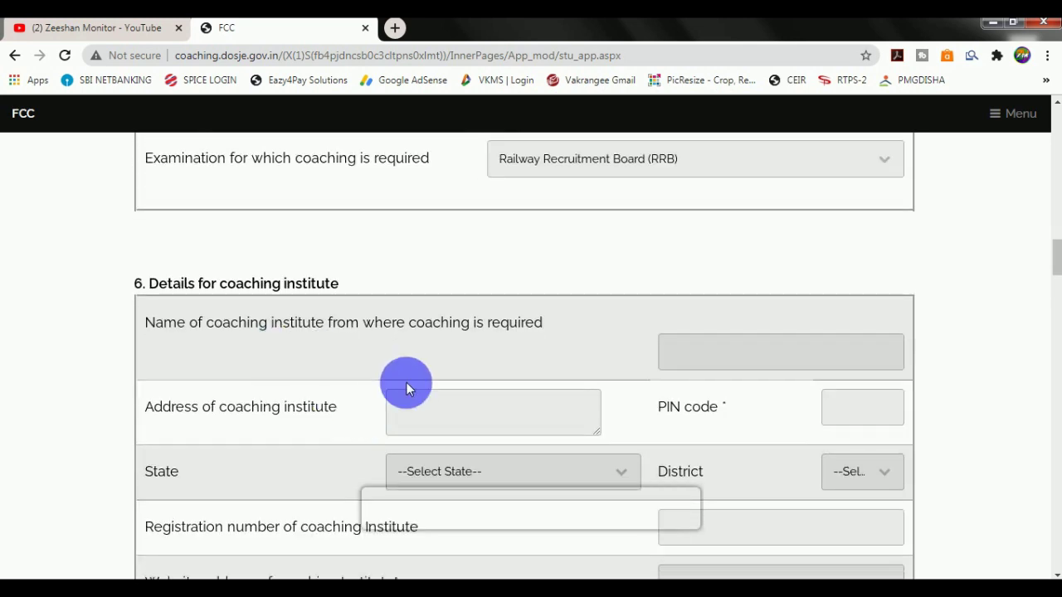
# Look through the coaching institute's name, address, PIN code and state fields, including the list of states.
pyautogui.click(674, 349)
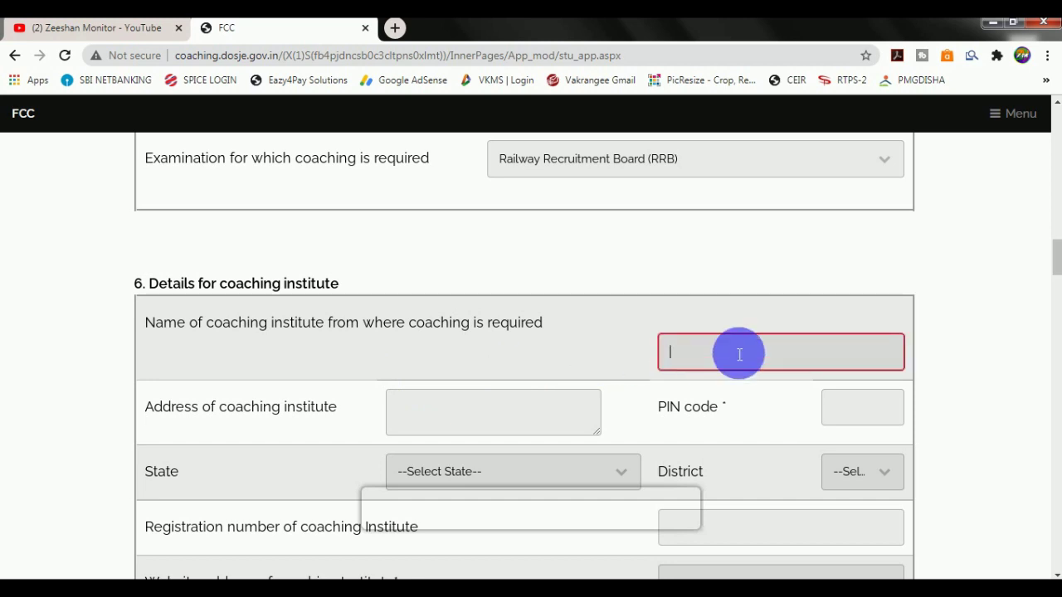
pyautogui.scroll(-1, 722, 353)
pyautogui.click(465, 336)
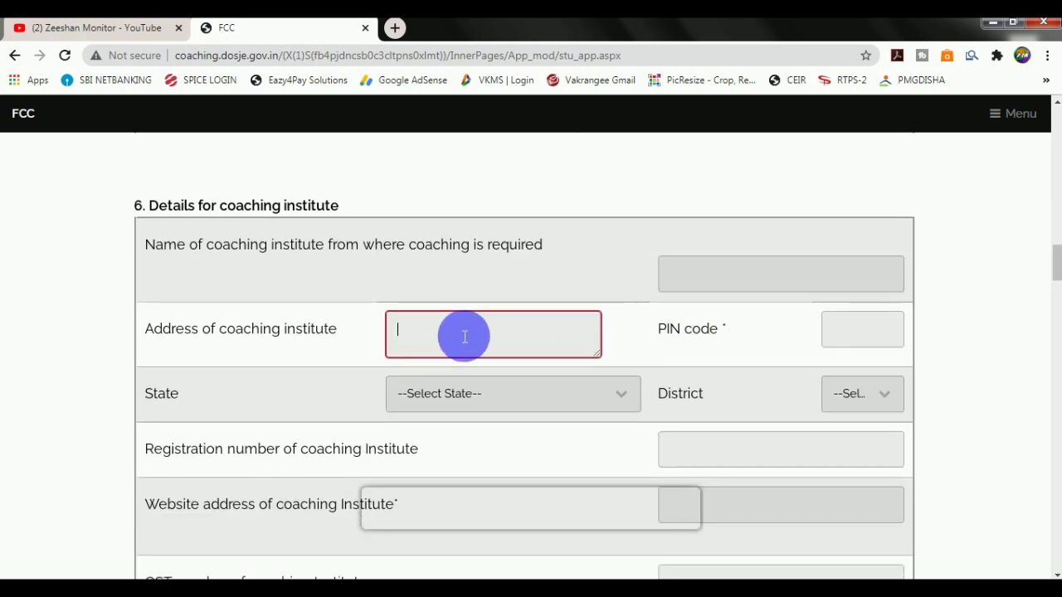
pyautogui.click(863, 347)
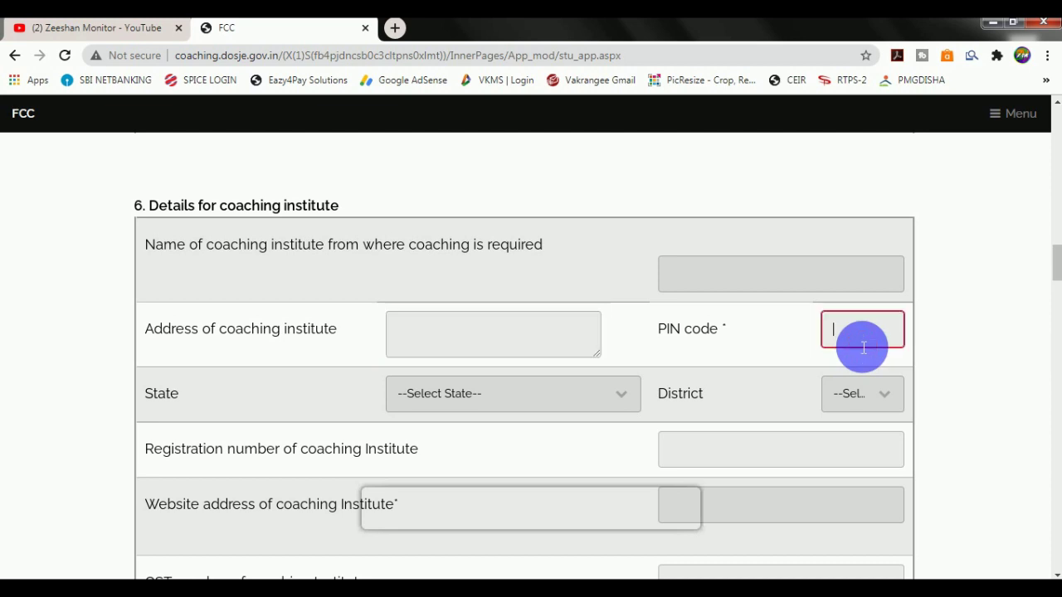
pyautogui.scroll(-1, 863, 348)
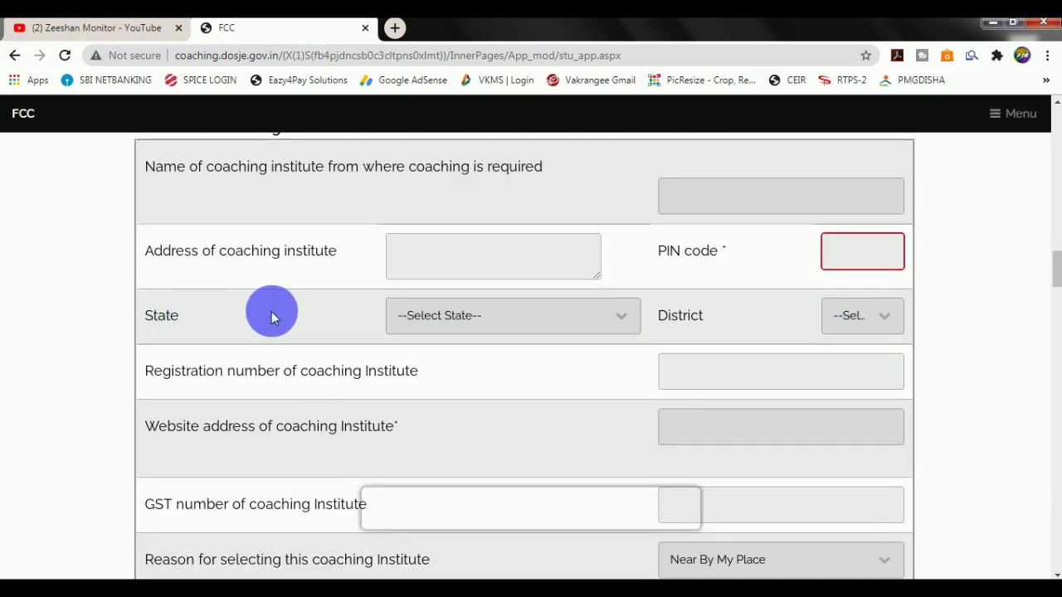
pyautogui.click(448, 314)
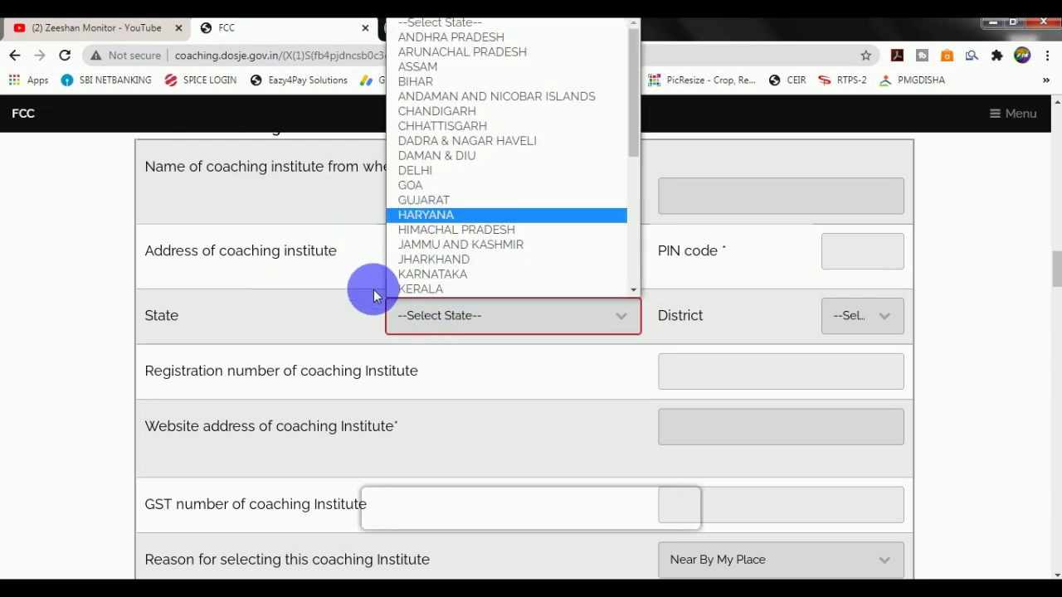
pyautogui.click(334, 303)
# Look through the coaching institute's registration number, website address and GST number fields, and review the section again from its start.
pyautogui.scroll(-1, 659, 356)
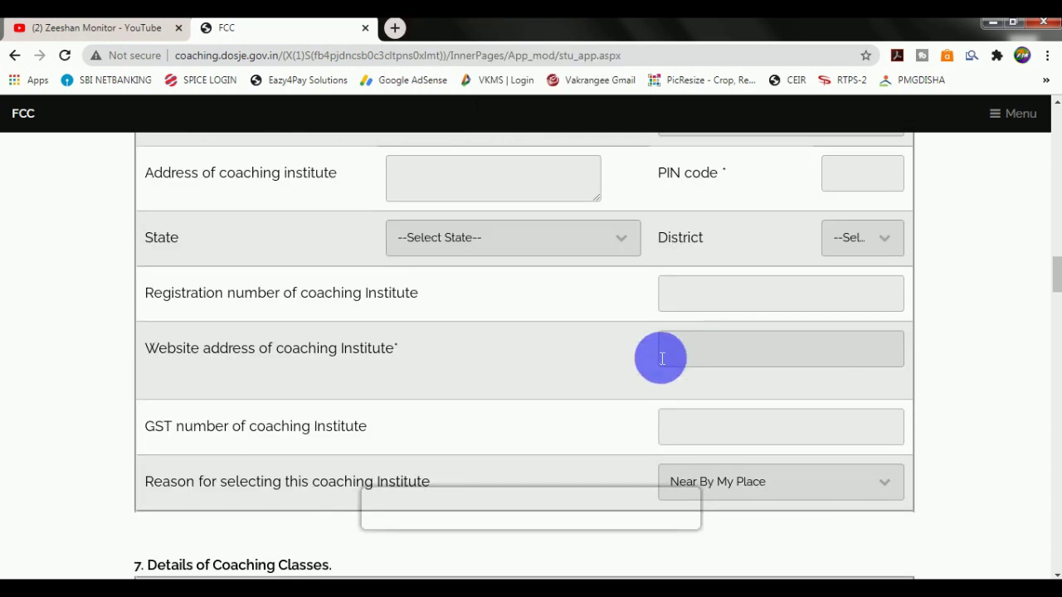
pyautogui.click(749, 302)
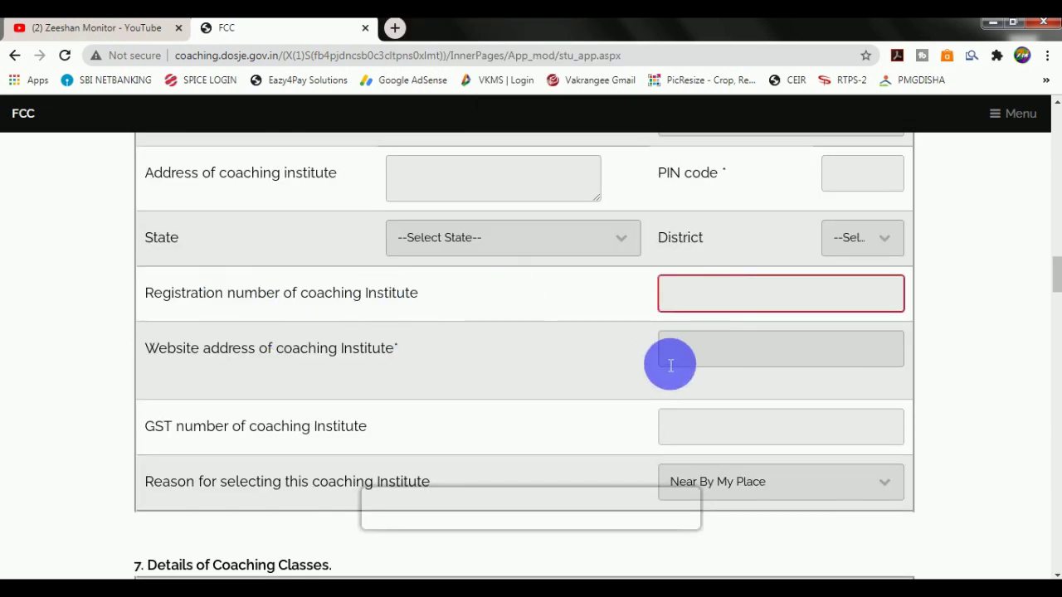
pyautogui.click(716, 352)
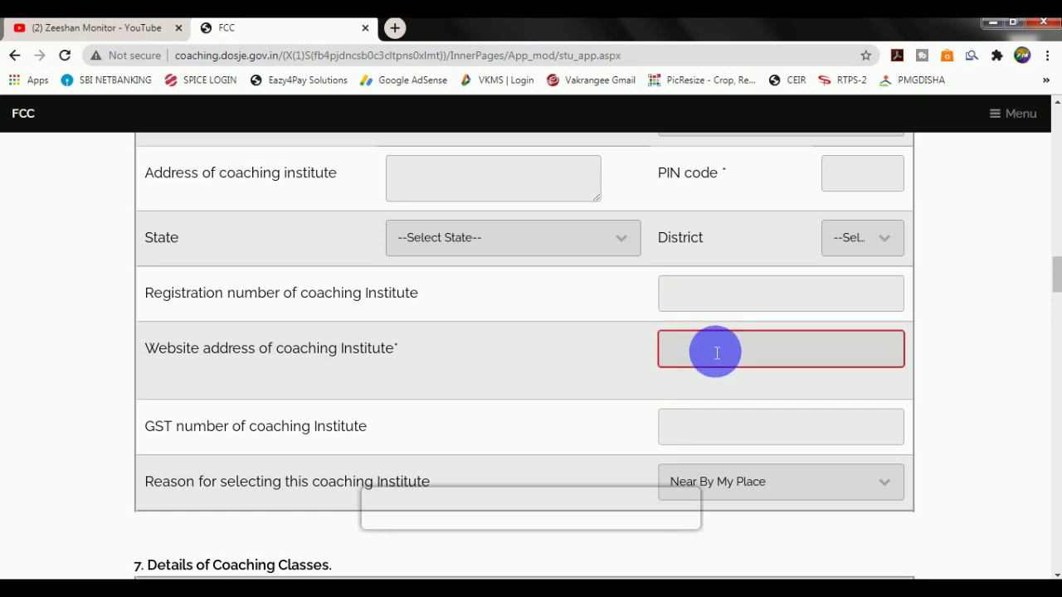
pyautogui.click(717, 429)
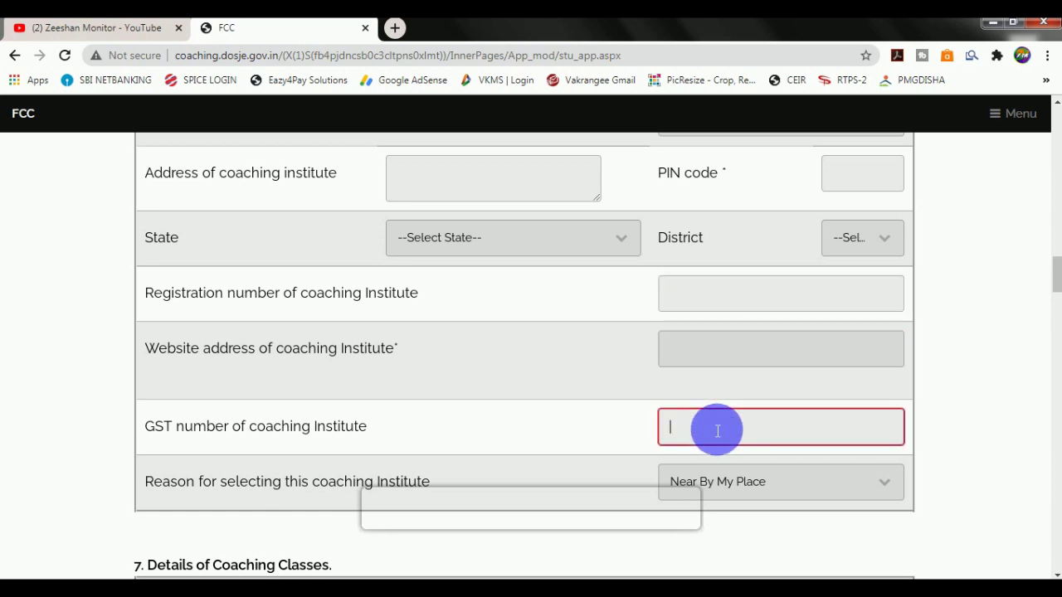
pyautogui.scroll(3, 540, 367)
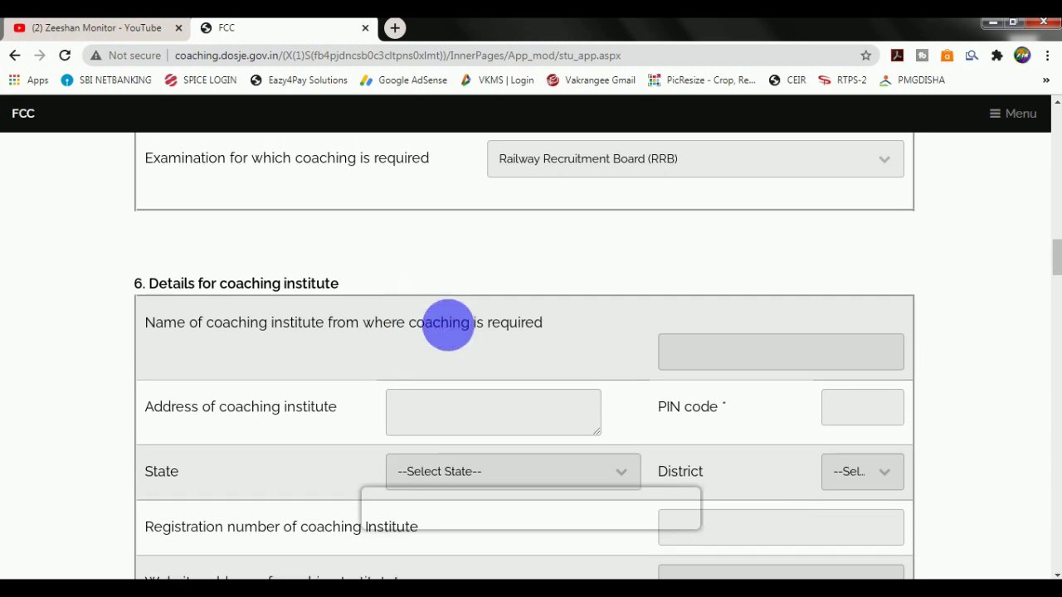
pyautogui.scroll(-1, 456, 332)
pyautogui.scroll(-1, 473, 330)
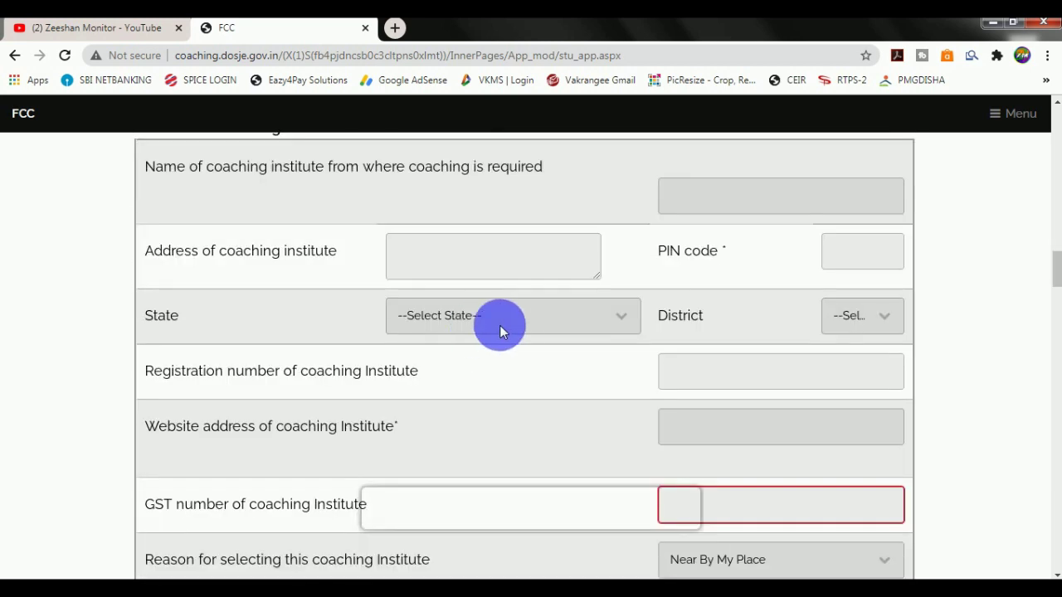
# Choose Near By My Place as the reason for selecting this coaching institute.
pyautogui.scroll(-2, 506, 325)
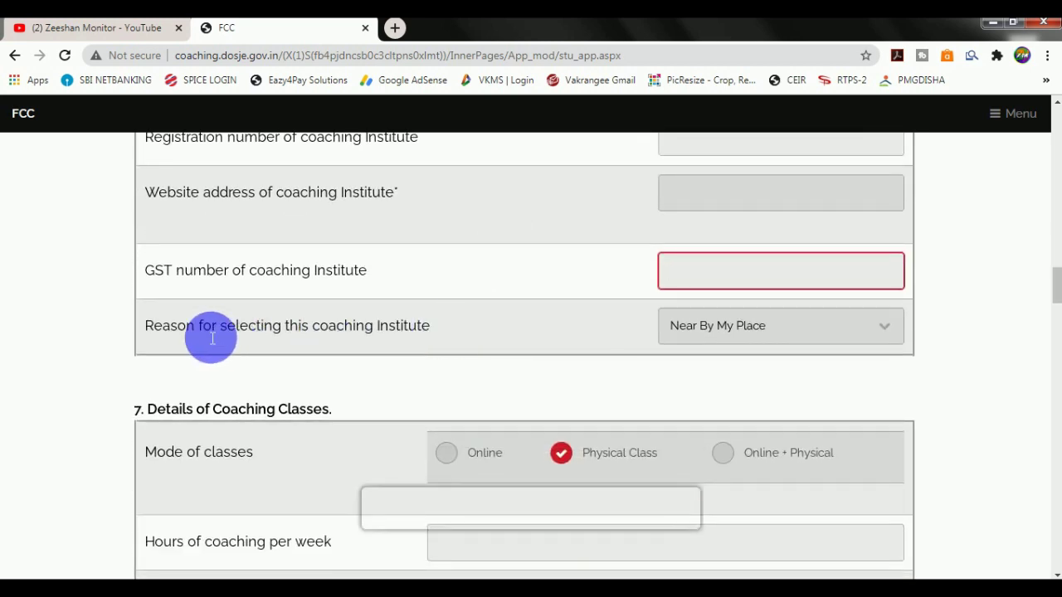
pyautogui.moveTo(153, 328); pyautogui.dragTo(178, 328)
pyautogui.moveTo(243, 332); pyautogui.dragTo(462, 333)
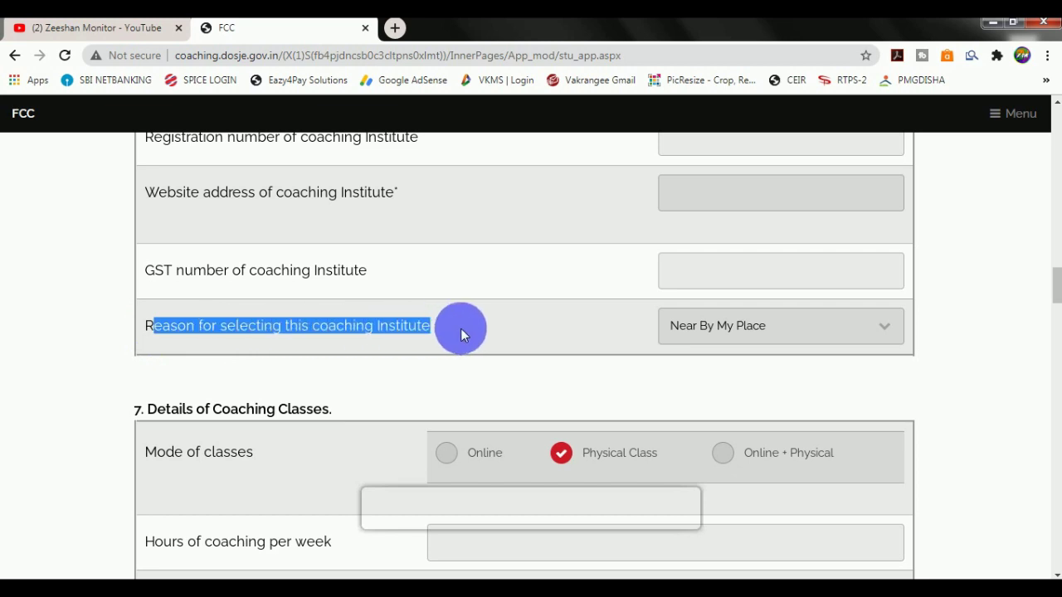
pyautogui.click(473, 329)
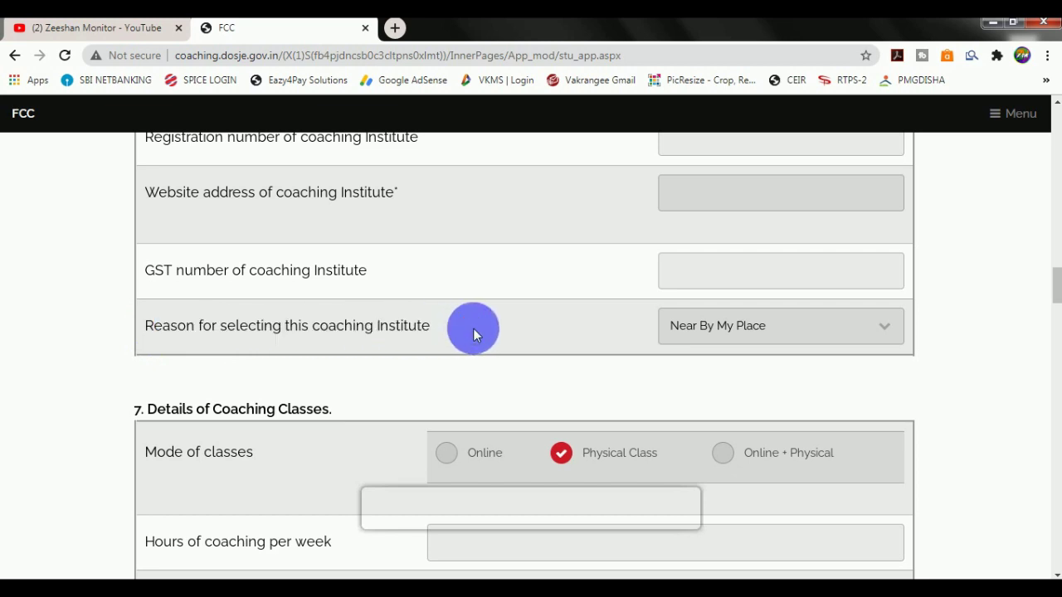
pyautogui.click(778, 326)
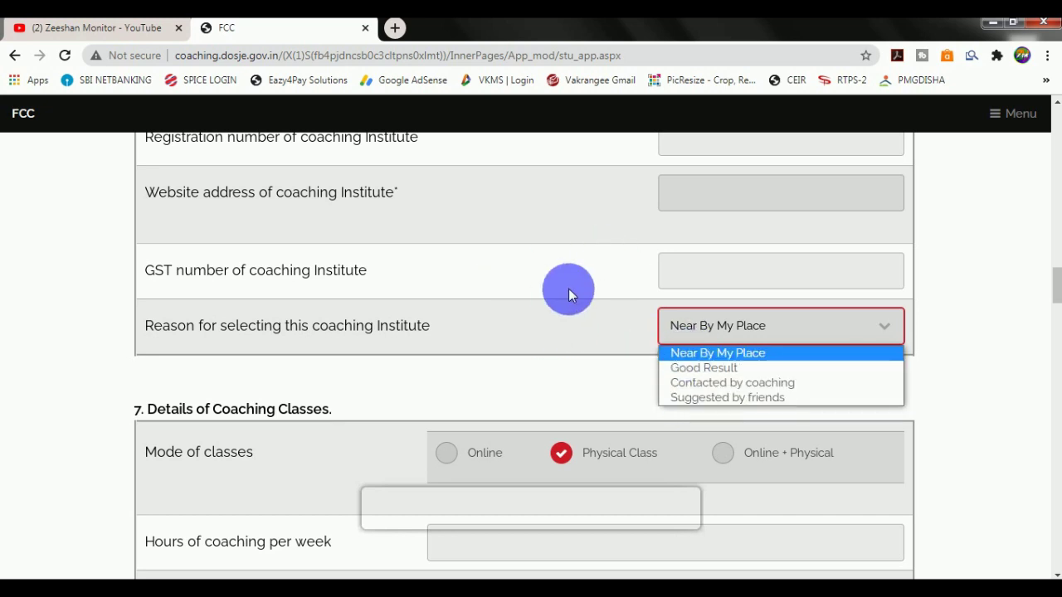
pyautogui.click(693, 356)
# Enter 21 as the hours of coaching per week in the coaching class details.
pyautogui.scroll(-1, 644, 360)
pyautogui.scroll(-1, 621, 360)
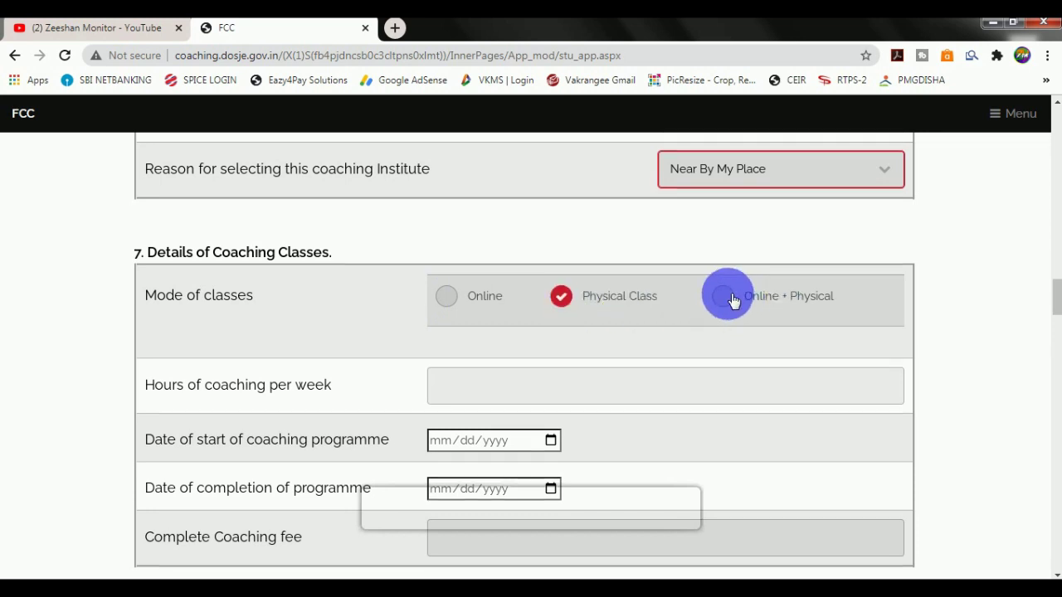
pyautogui.scroll(-1, 732, 303)
pyautogui.click(489, 319)
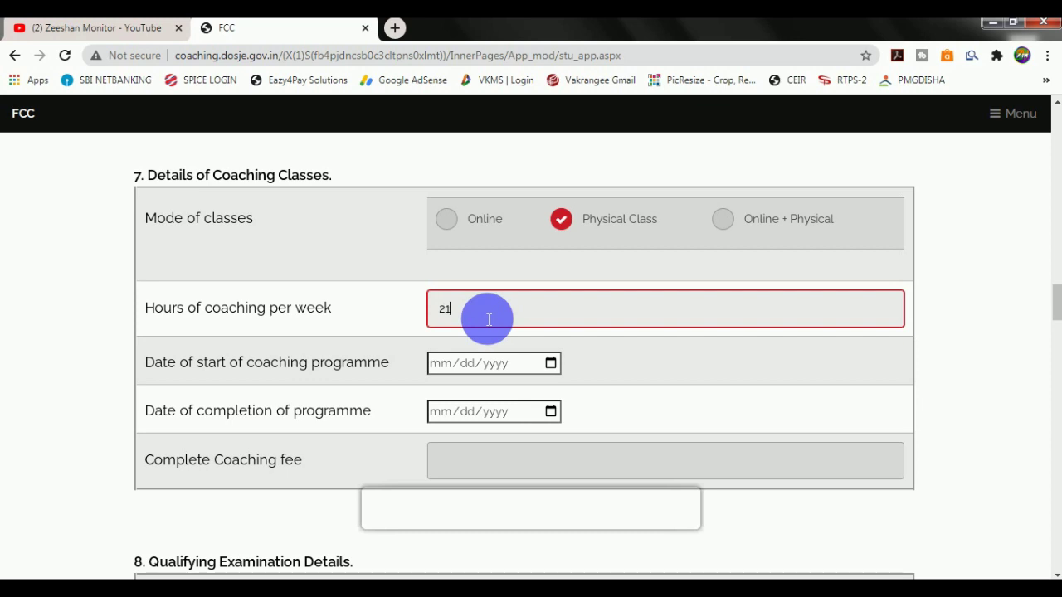
pyautogui.click(387, 318)
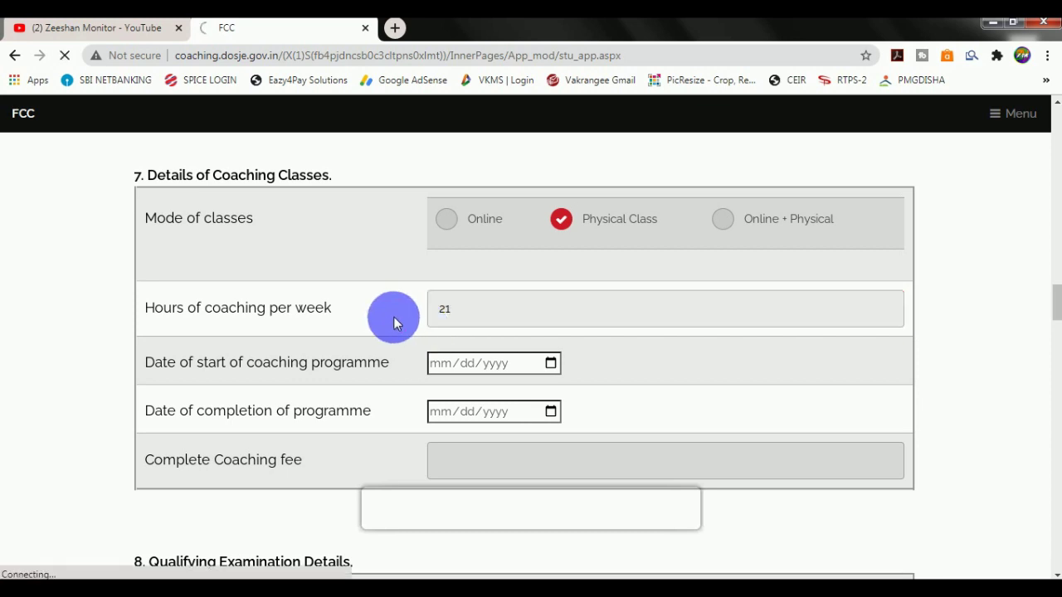
# Look through the coaching programme's start date, completion date and complete coaching fee fields.
pyautogui.click(445, 369)
pyautogui.click(227, 372)
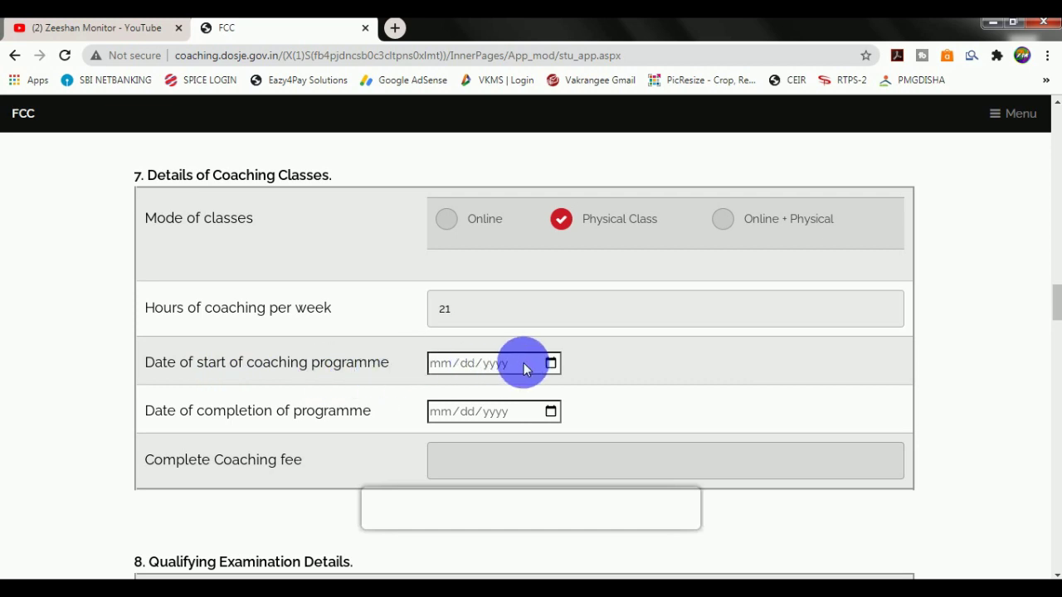
pyautogui.scroll(-1, 533, 369)
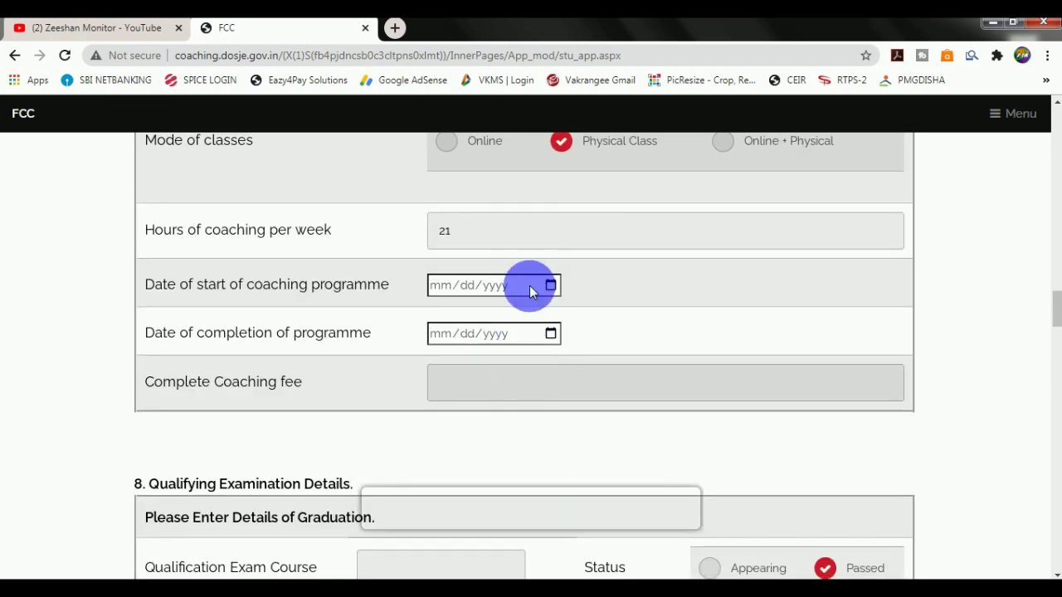
pyautogui.scroll(1, 531, 295)
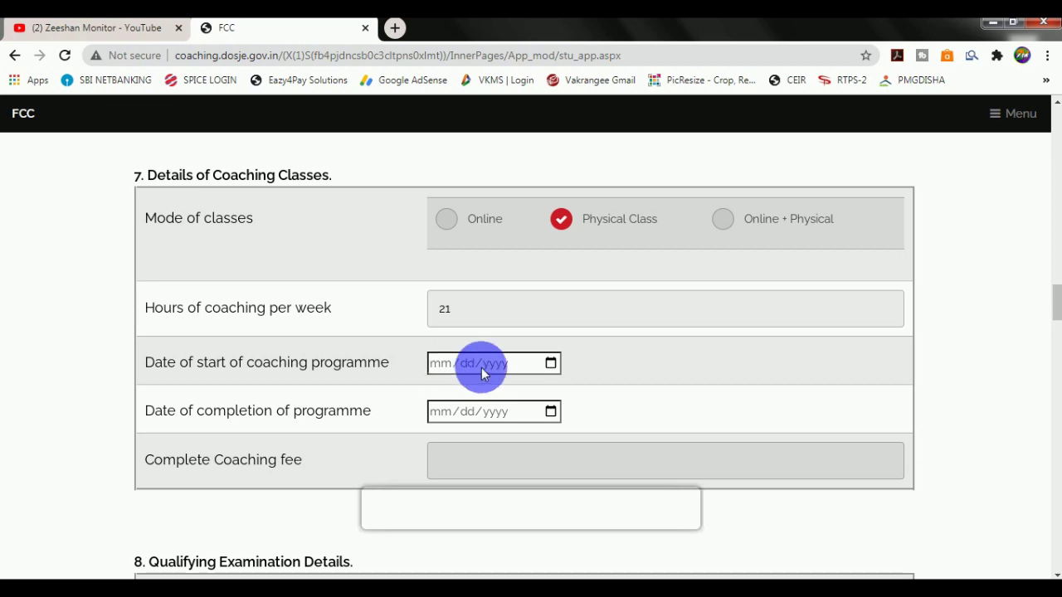
pyautogui.click(446, 413)
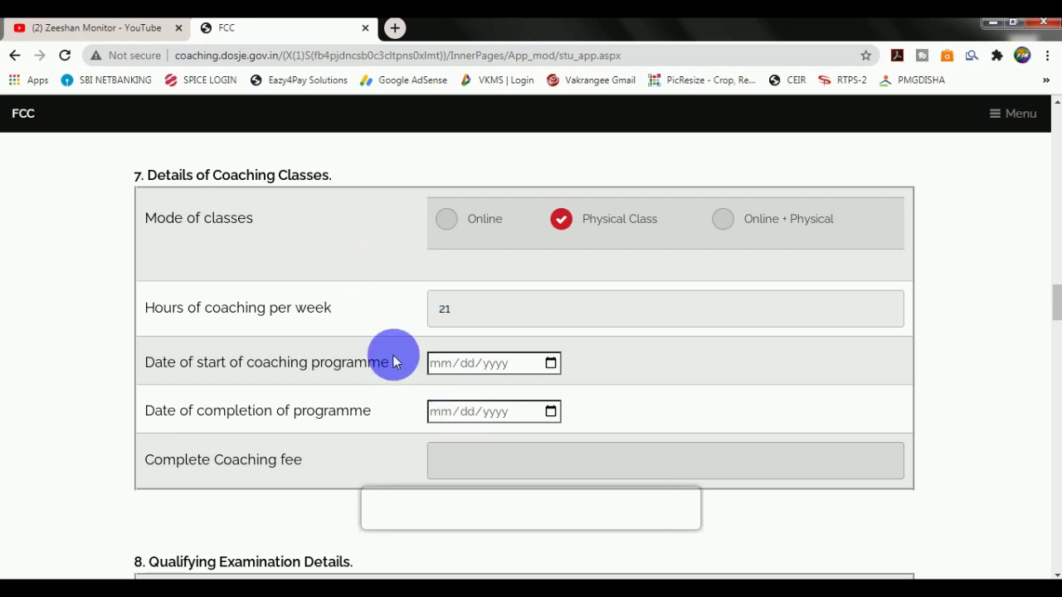
pyautogui.click(456, 371)
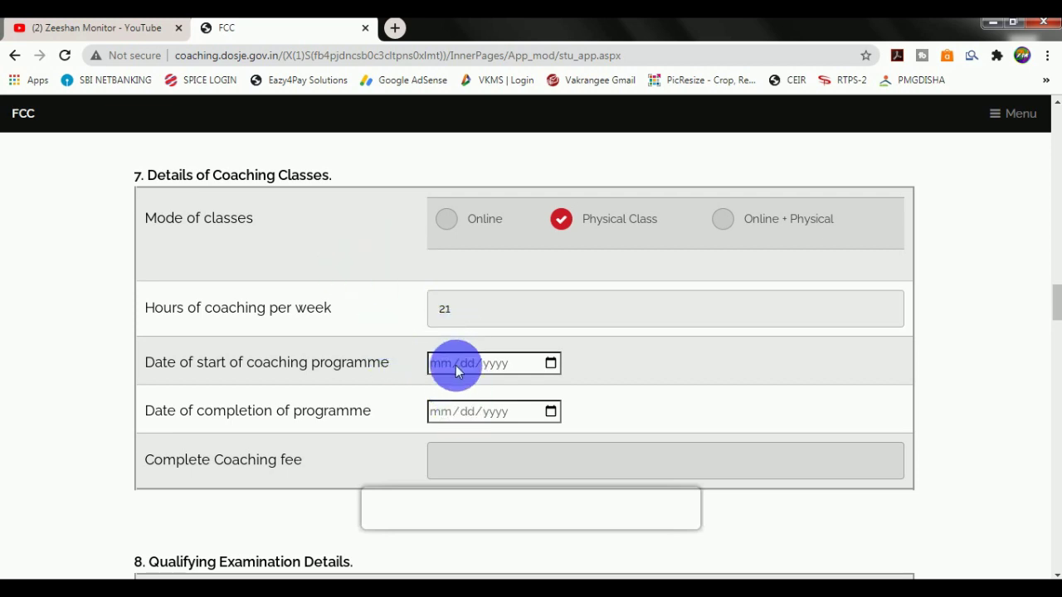
pyautogui.click(455, 466)
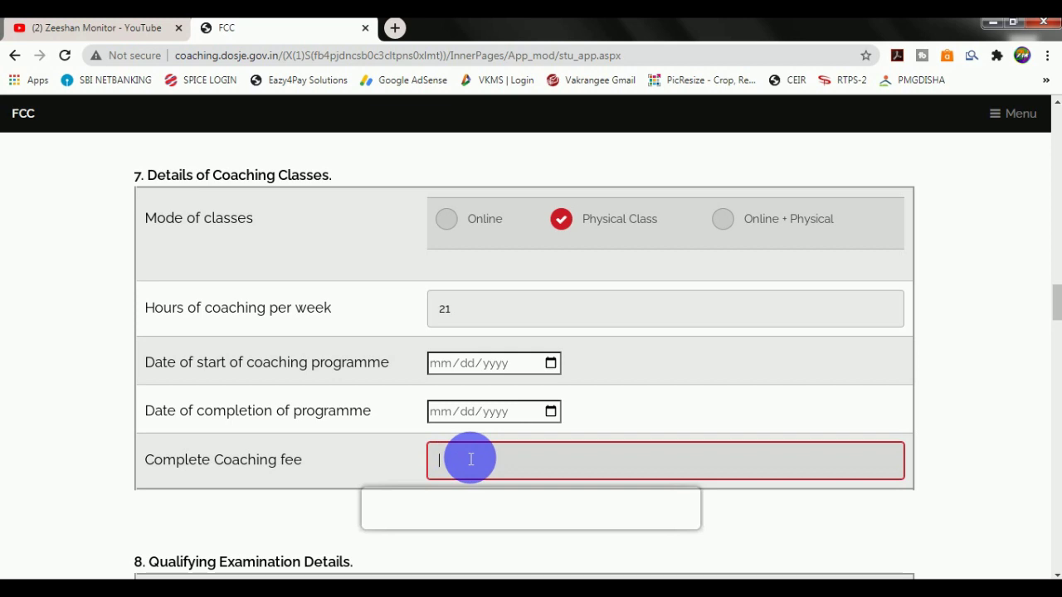
# Look through the qualifying examination and graduation examination details, including the course, college, subject, scoring system options and percentage of marks.
pyautogui.scroll(-3, 470, 459)
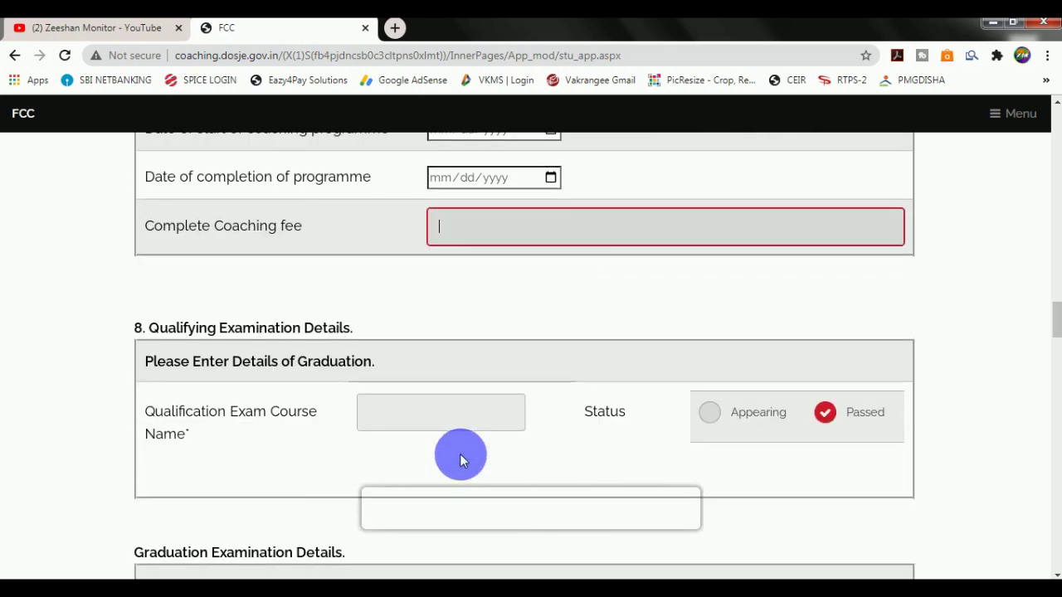
pyautogui.click(409, 420)
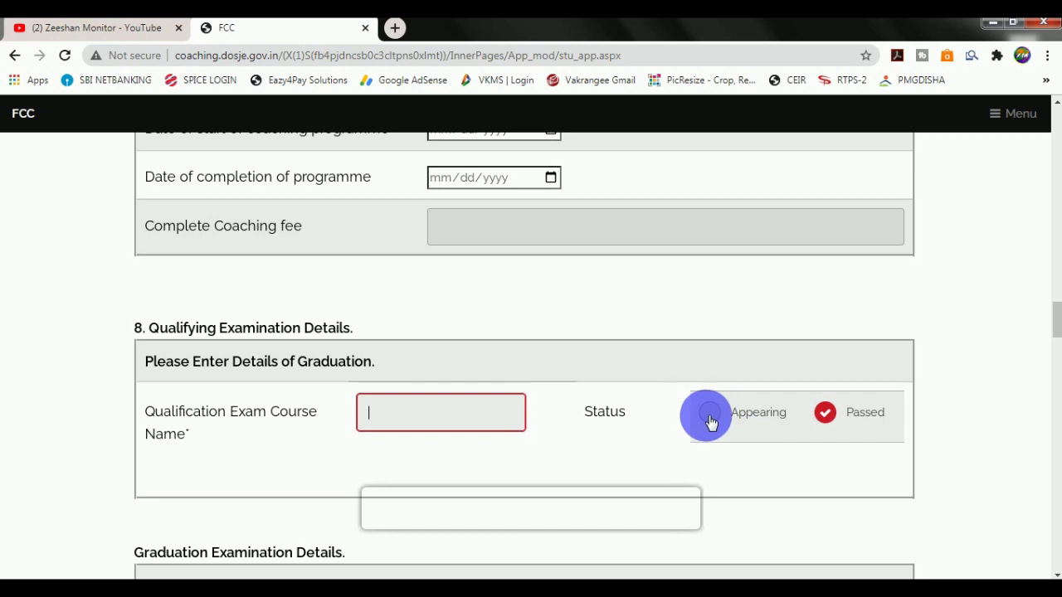
pyautogui.scroll(-4, 705, 419)
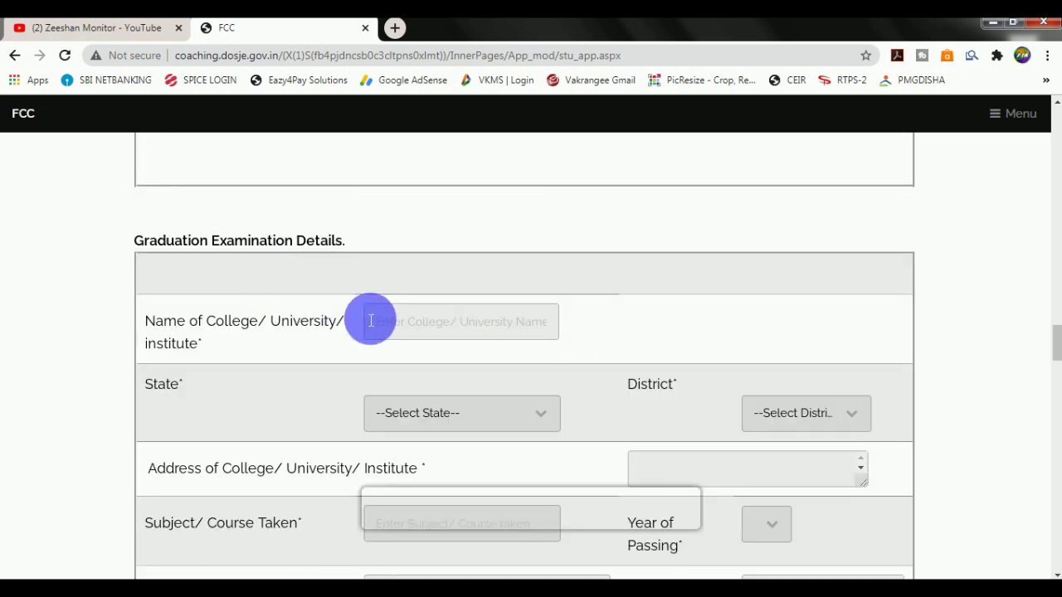
pyautogui.scroll(-1, 340, 305)
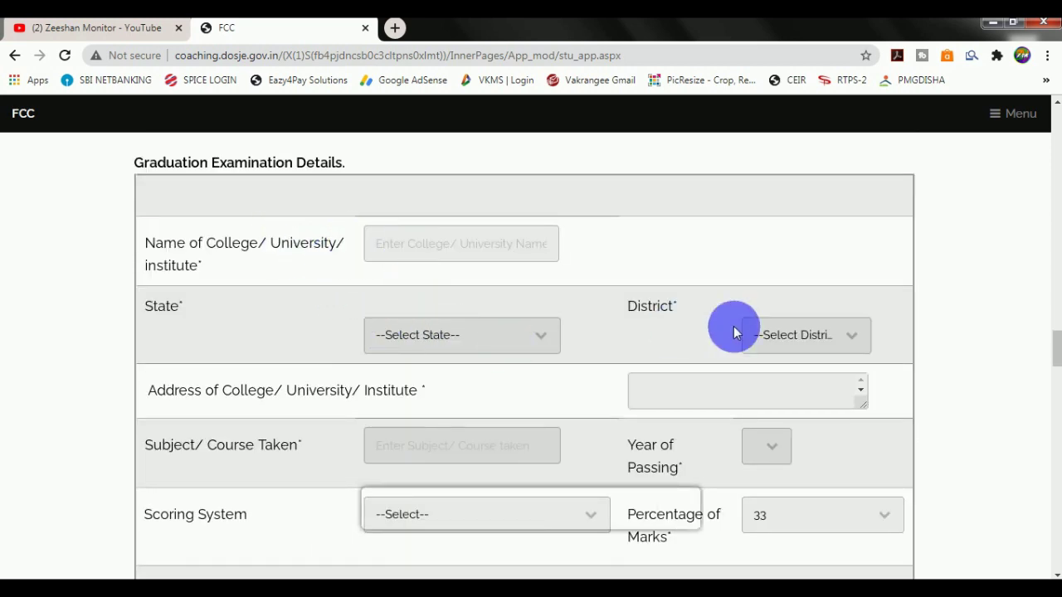
pyautogui.scroll(-1, 772, 332)
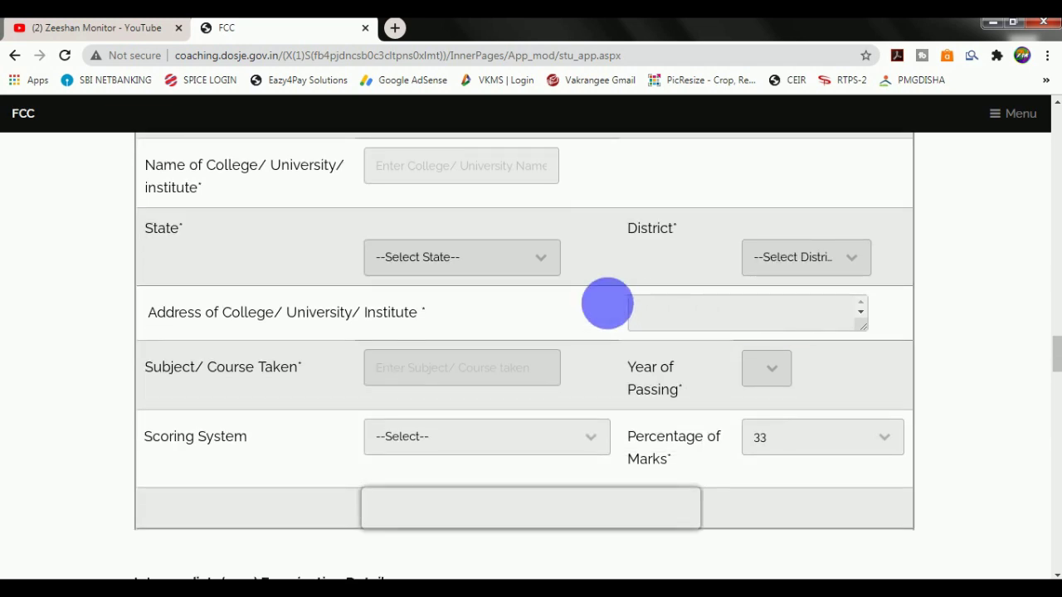
pyautogui.click(455, 382)
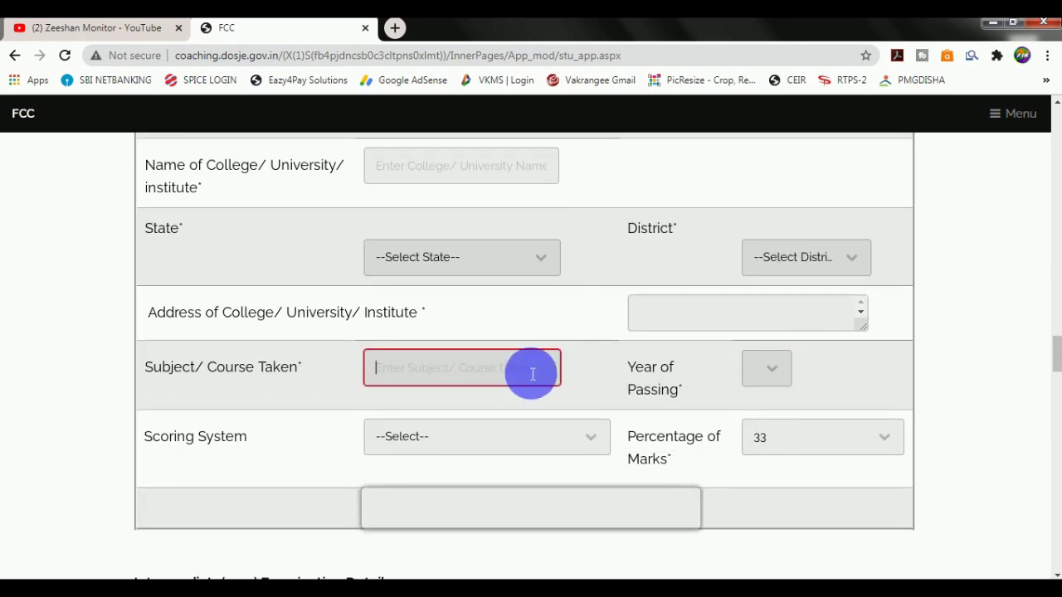
pyautogui.scroll(-1, 462, 394)
pyautogui.click(407, 360)
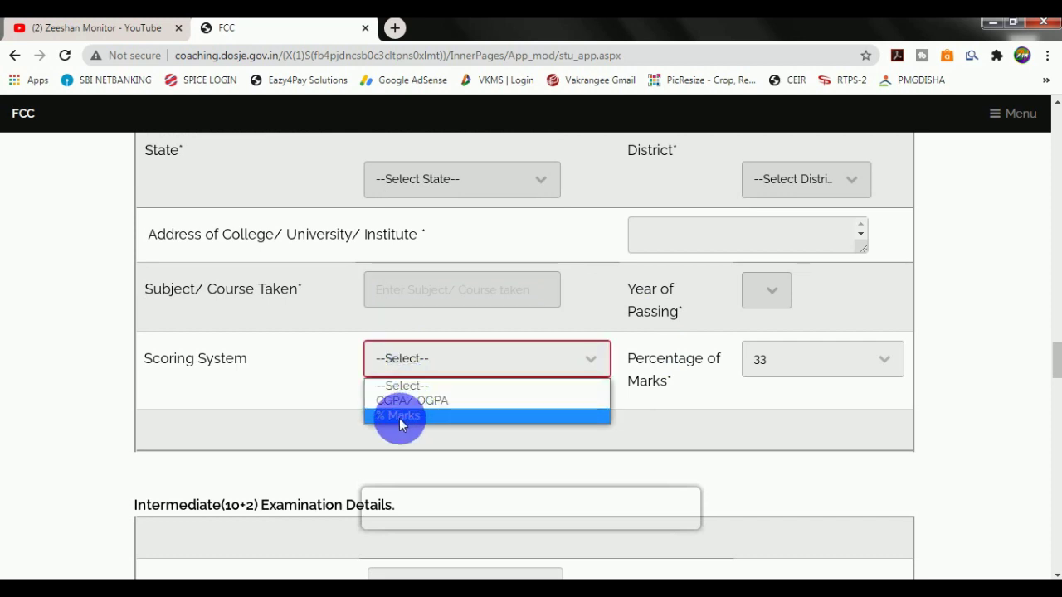
pyautogui.click(688, 386)
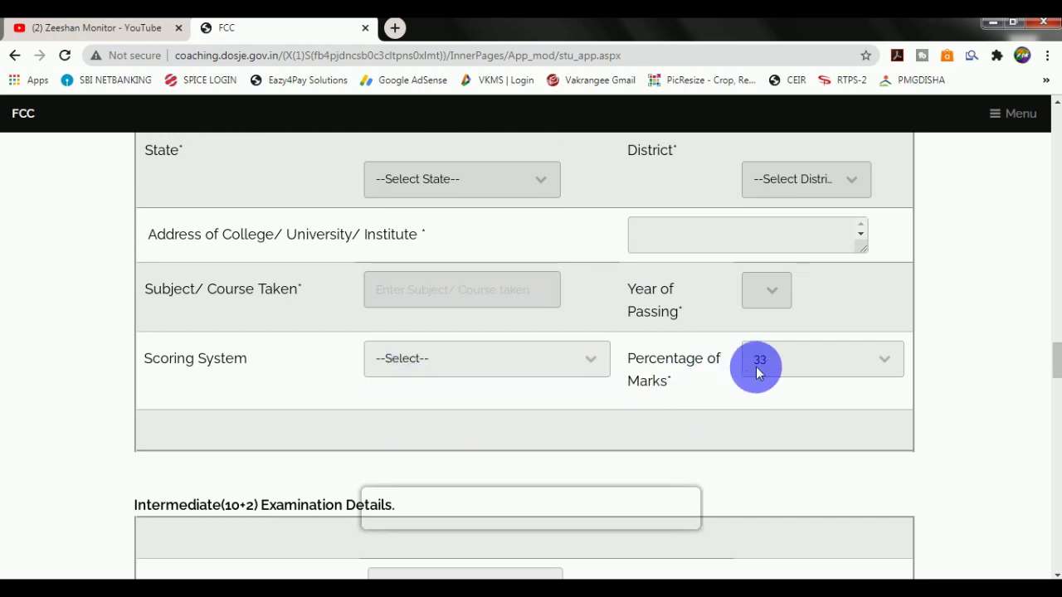
# Look through the Intermediate (10+2) examination fields, including the college name, address, subject taken and year of passing options.
pyautogui.scroll(-2, 747, 365)
pyautogui.scroll(-2, 440, 374)
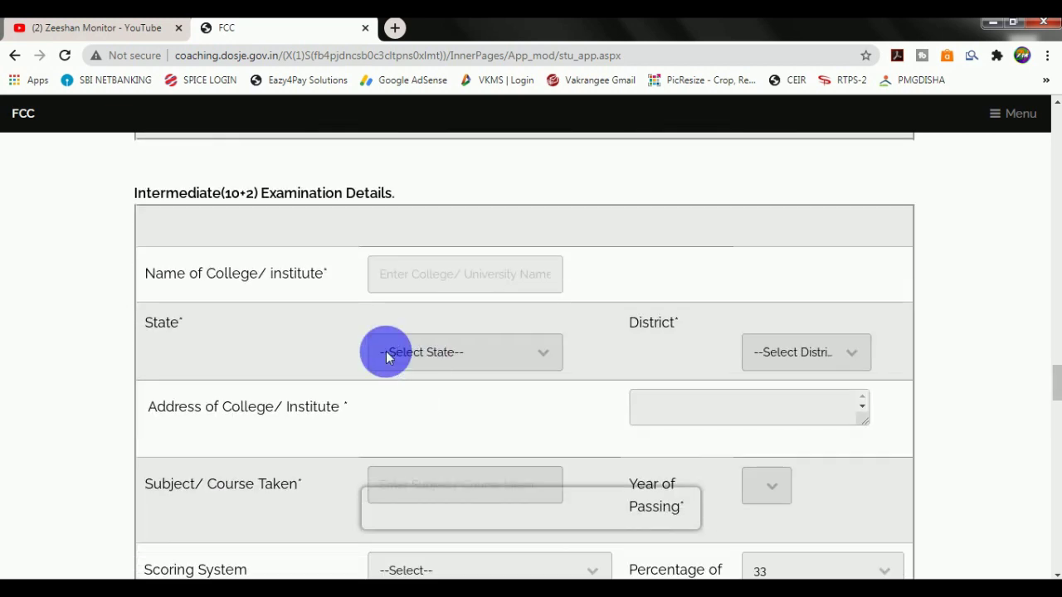
pyautogui.click(415, 276)
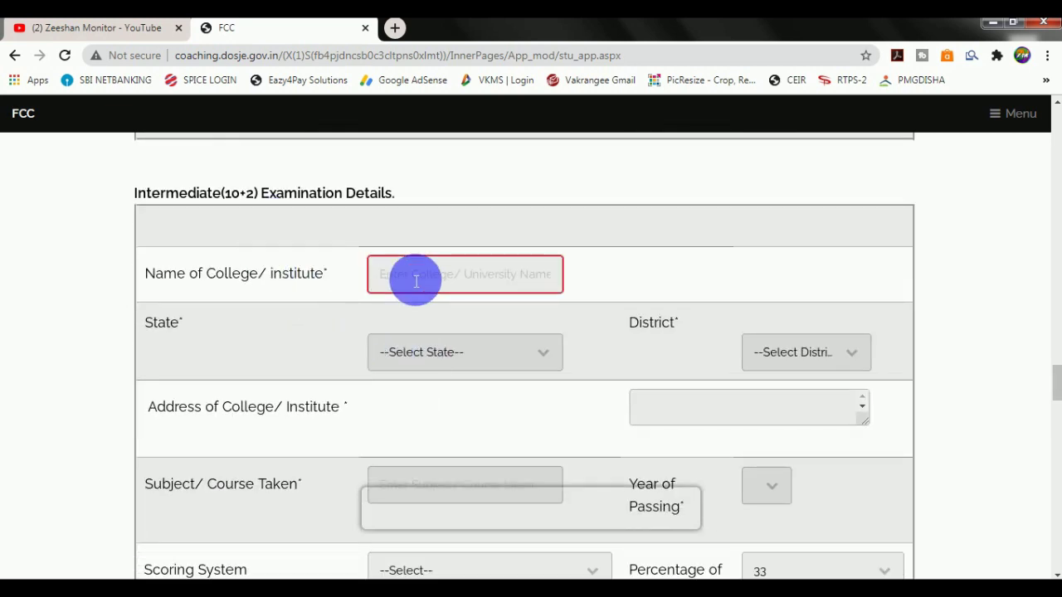
pyautogui.scroll(-1, 773, 344)
pyautogui.click(702, 333)
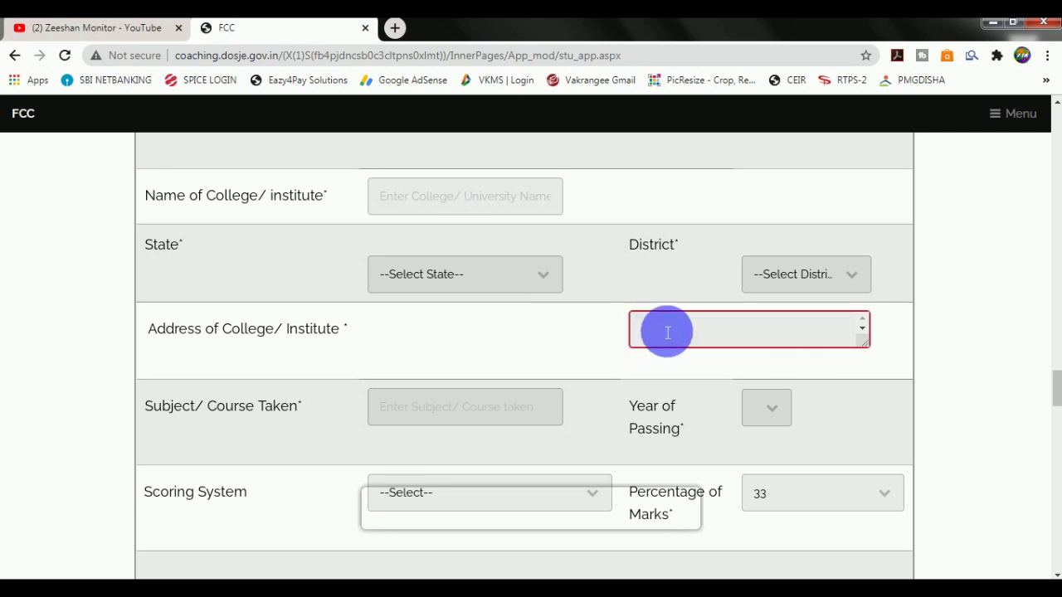
pyautogui.click(451, 417)
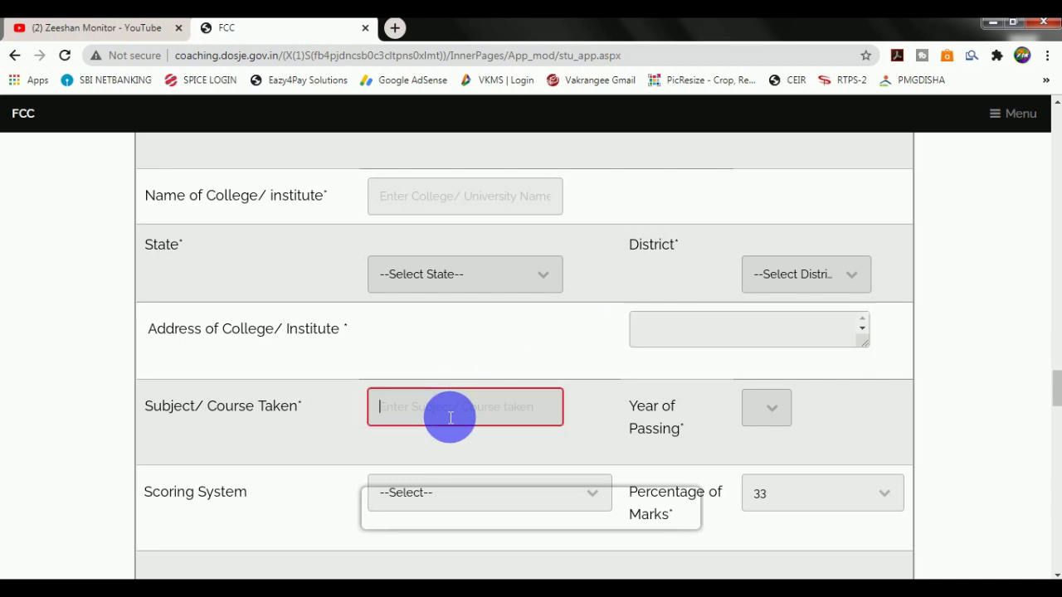
pyautogui.click(767, 409)
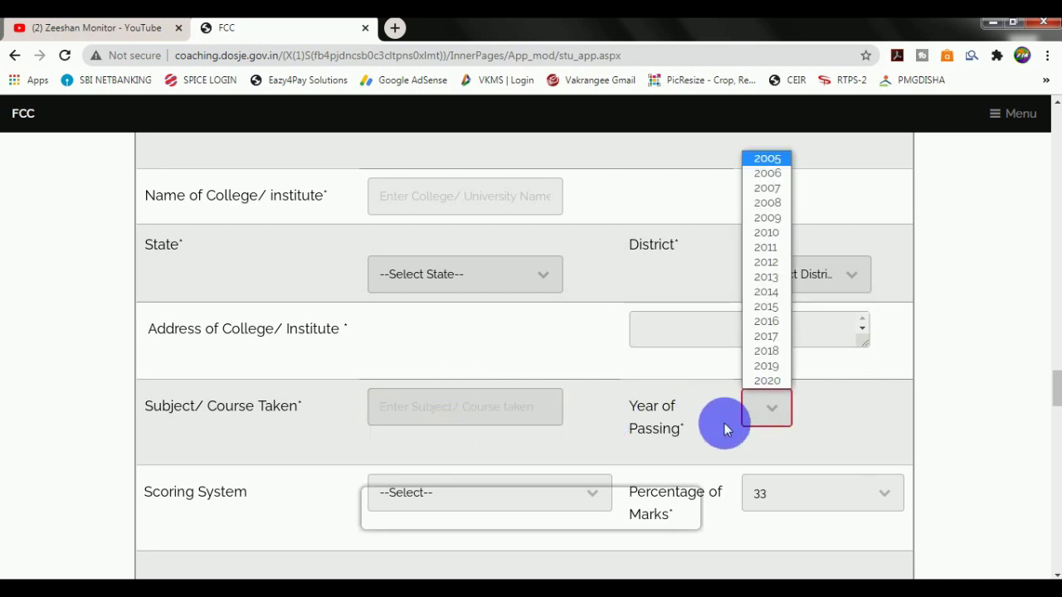
# Set the Intermediate (10+2) scoring system to % Marks and review the available percentage of marks options.
pyautogui.scroll(-2, 725, 429)
pyautogui.click(410, 354)
pyautogui.click(405, 393)
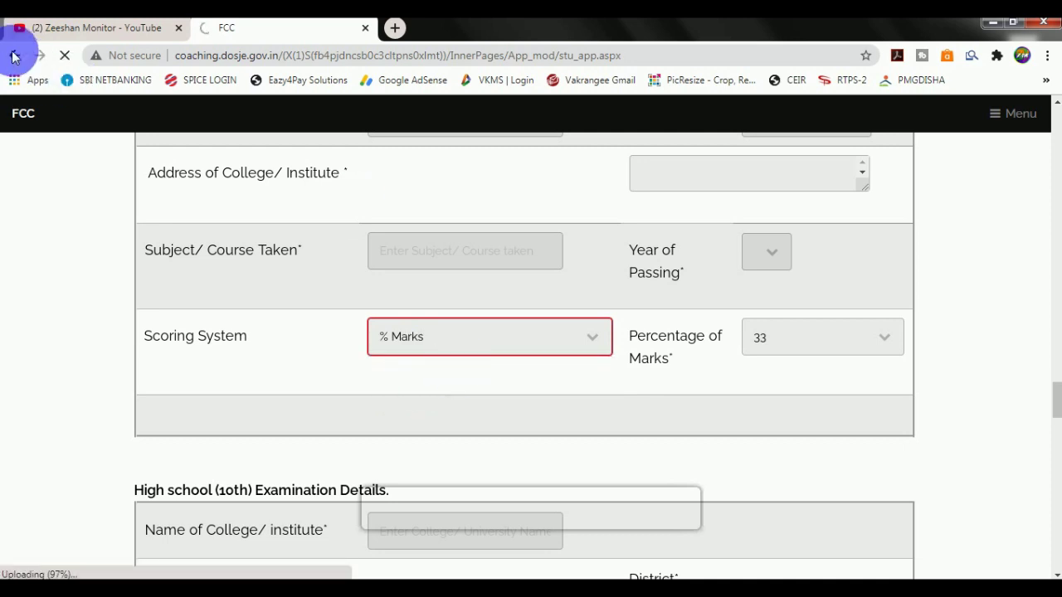
pyautogui.click(765, 336)
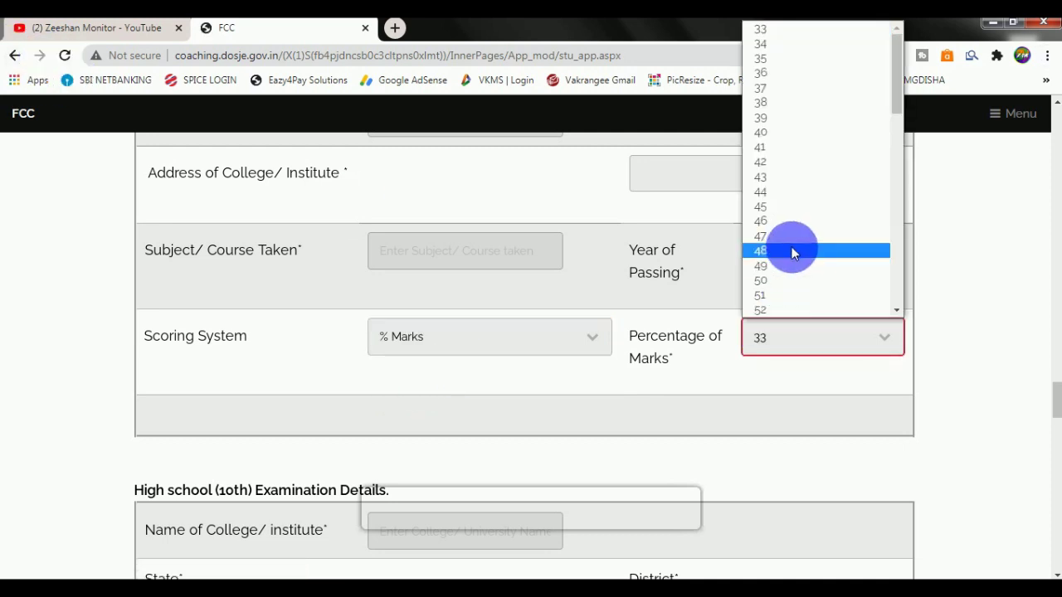
pyautogui.scroll(-8, 790, 246)
pyautogui.scroll(-2, 788, 274)
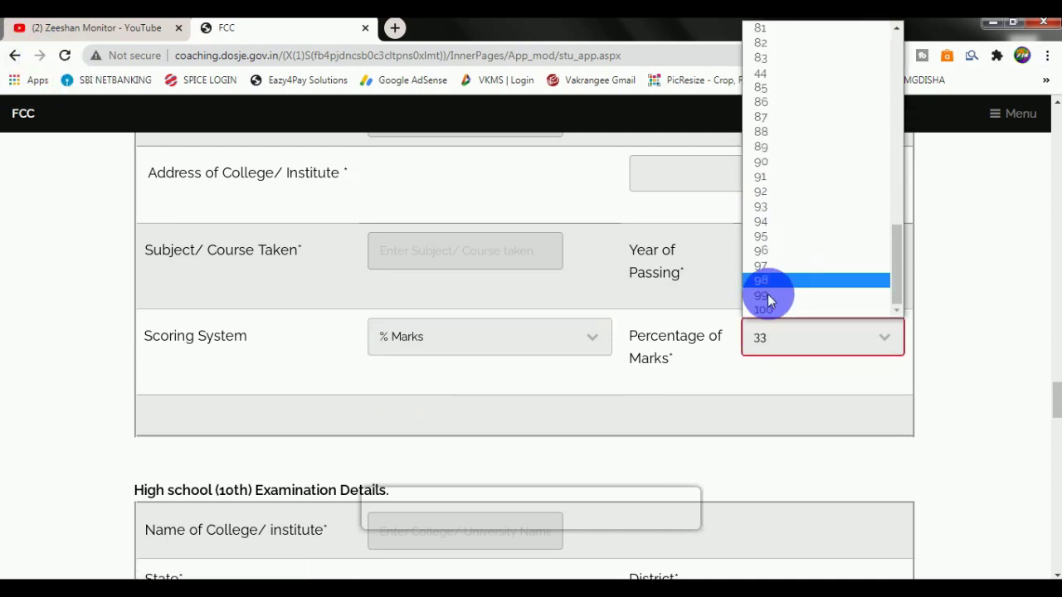
pyautogui.click(710, 375)
# Look through the High school (10th) examination fields, including the institute name, address, subject taken and year of passing options.
pyautogui.scroll(-1, 710, 375)
pyautogui.scroll(-2, 706, 375)
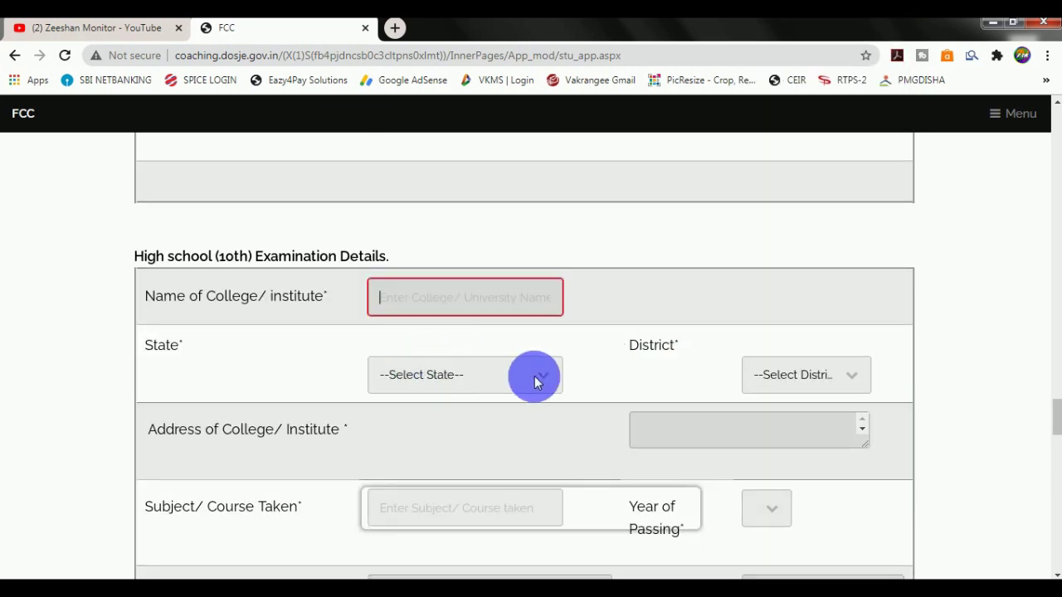
pyautogui.scroll(-1, 767, 384)
pyautogui.click(716, 356)
pyautogui.click(458, 433)
pyautogui.click(777, 437)
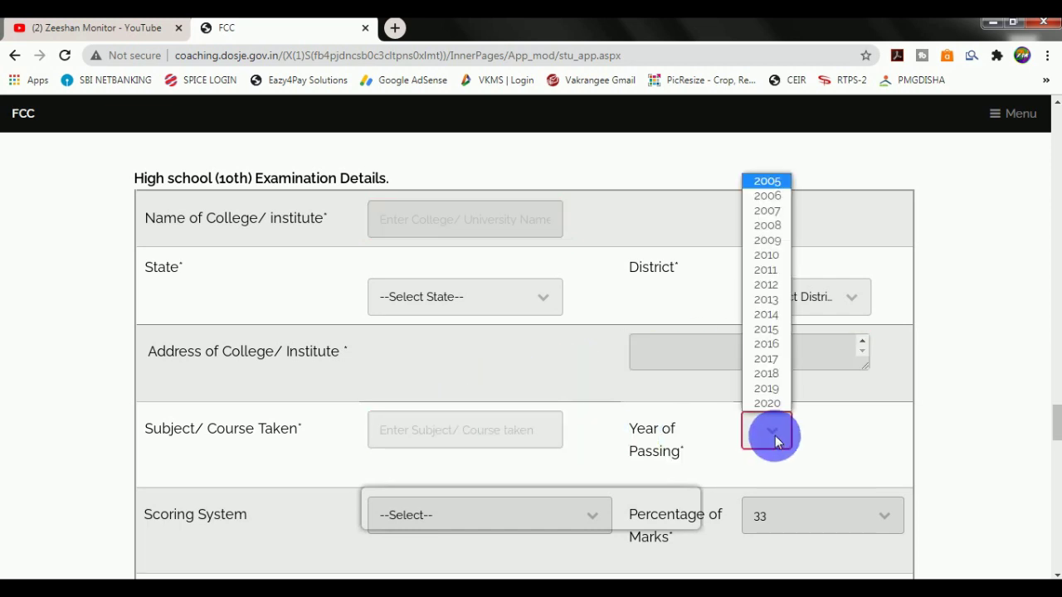
# Set the High school (10th) scoring system to % Marks and review its percentage of marks options.
pyautogui.scroll(-1, 721, 445)
pyautogui.scroll(-1, 721, 446)
pyautogui.click(486, 439)
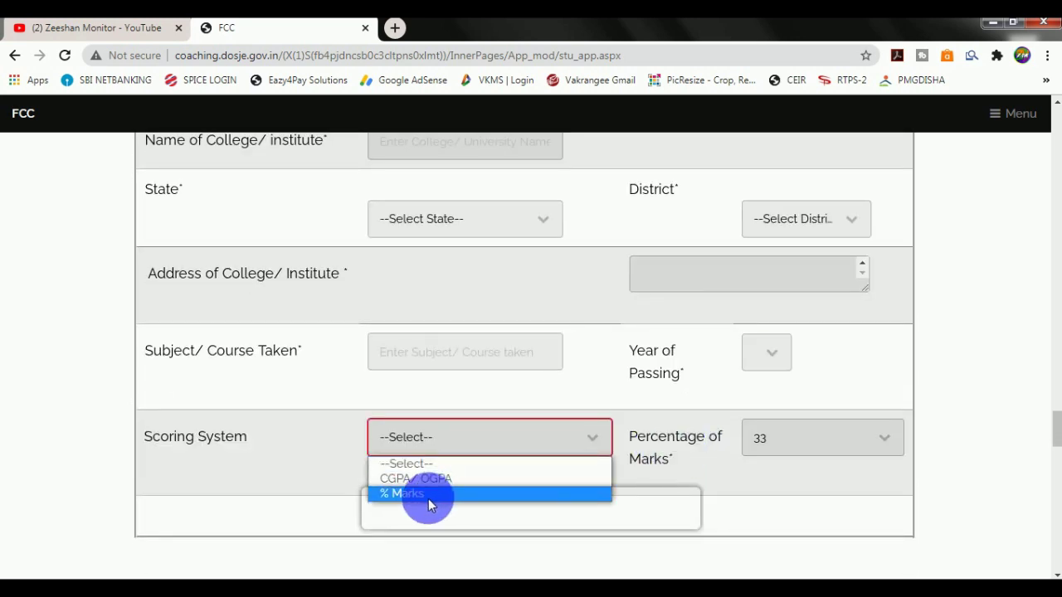
pyautogui.click(425, 495)
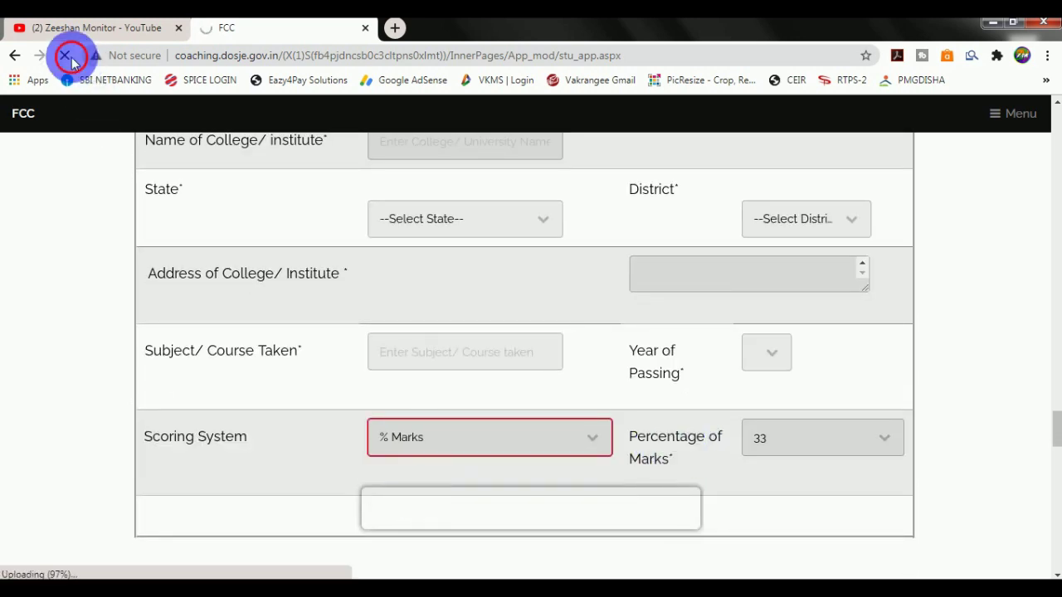
pyautogui.click(763, 438)
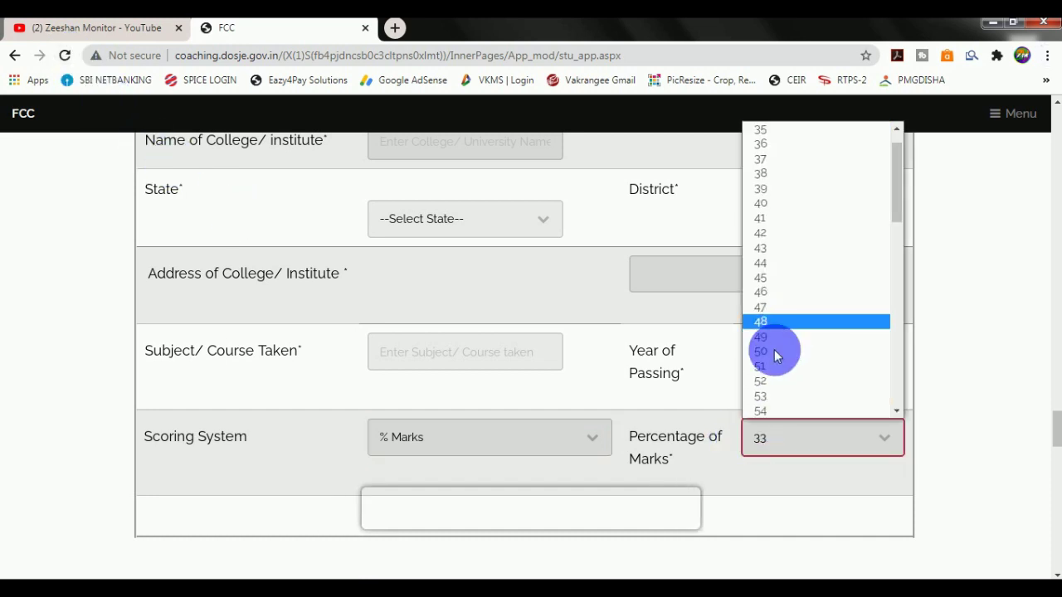
pyautogui.click(716, 443)
# Answer No to question 9 a on ever having availed benefit under this scheme.
pyautogui.scroll(-2, 711, 429)
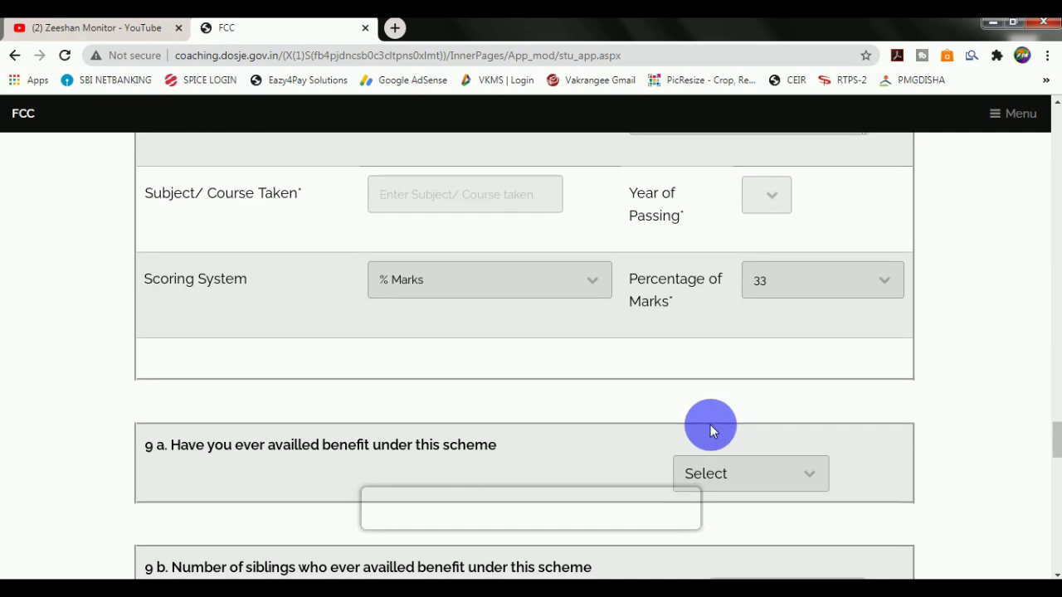
pyautogui.scroll(-1, 710, 425)
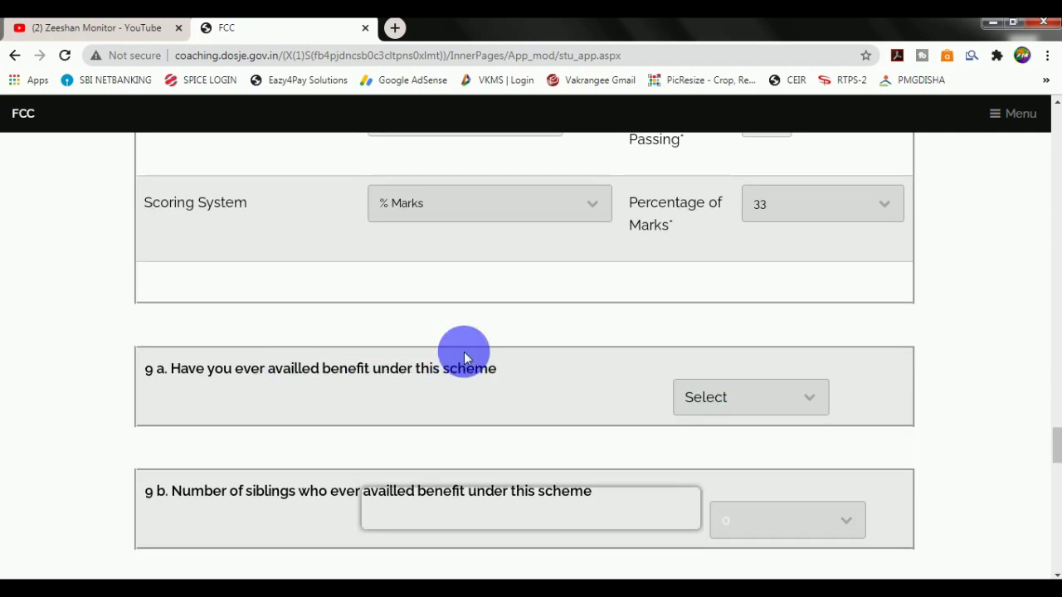
pyautogui.click(728, 403)
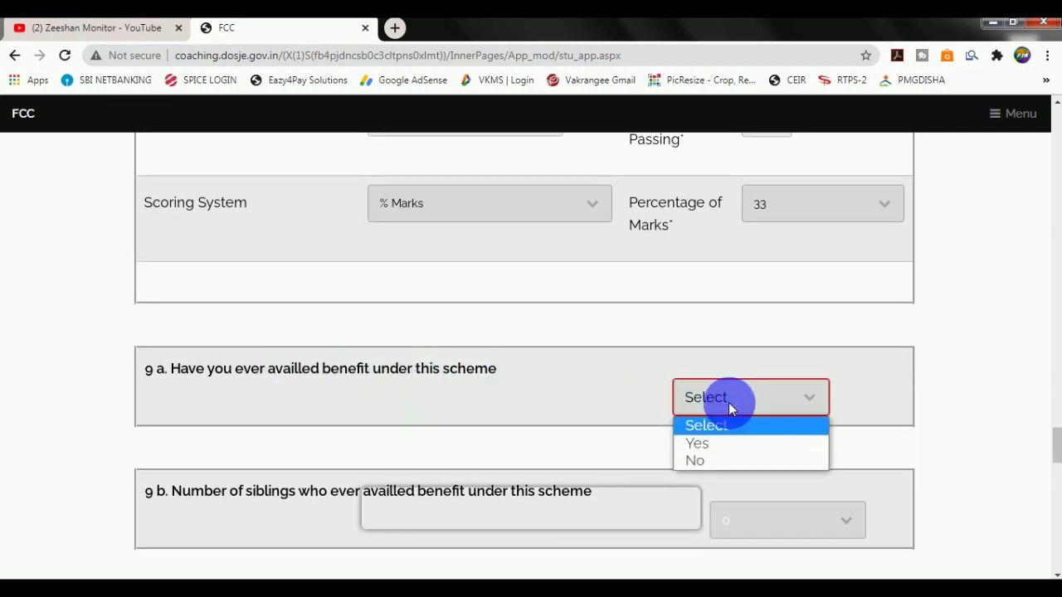
pyautogui.click(694, 461)
# Check the options in question 9 b for the number of siblings who have availed benefit under the scheme.
pyautogui.scroll(-2, 664, 429)
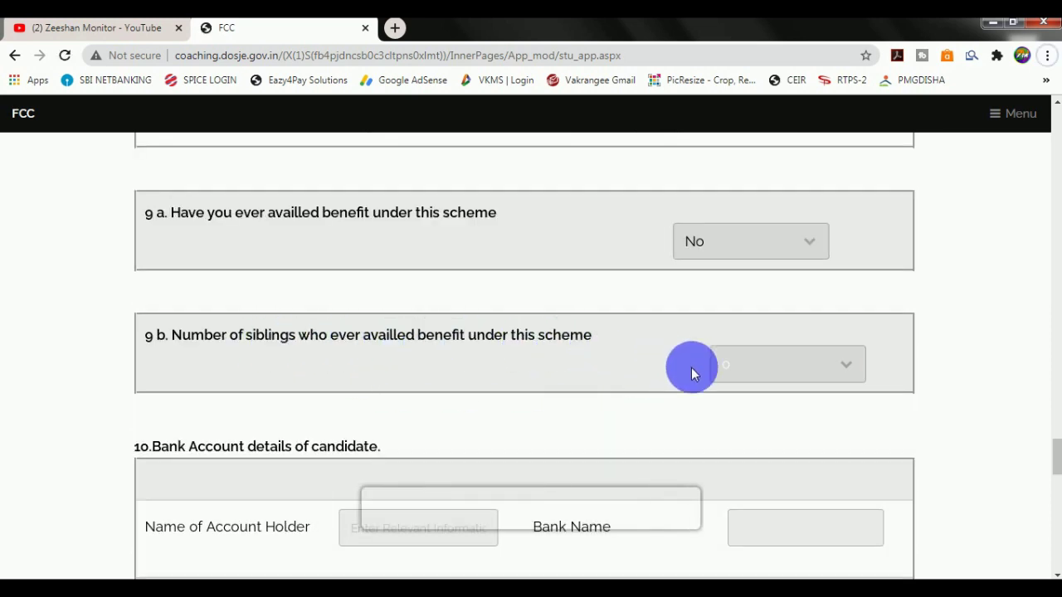
pyautogui.click(732, 368)
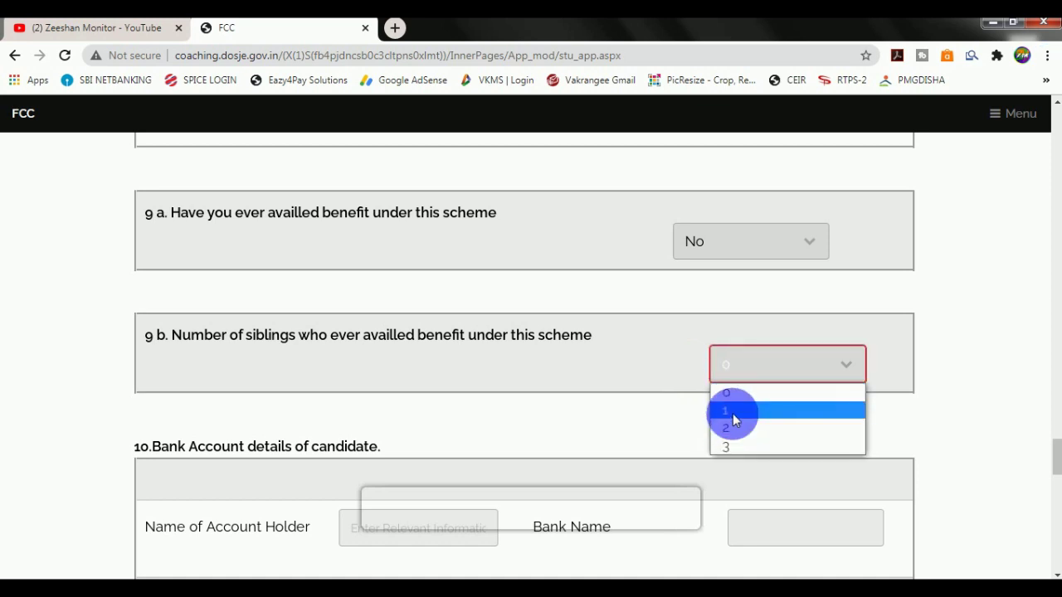
pyautogui.click(655, 402)
# Look through the candidate's bank account fields: account holder name, bank name, account number and IFSC code.
pyautogui.scroll(-2, 654, 397)
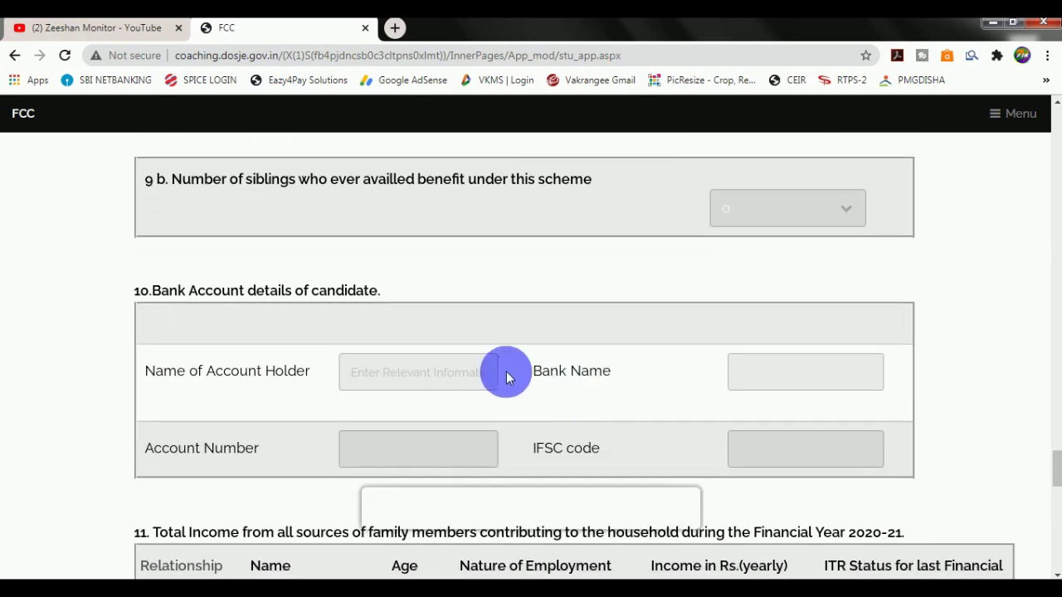
pyautogui.click(379, 386)
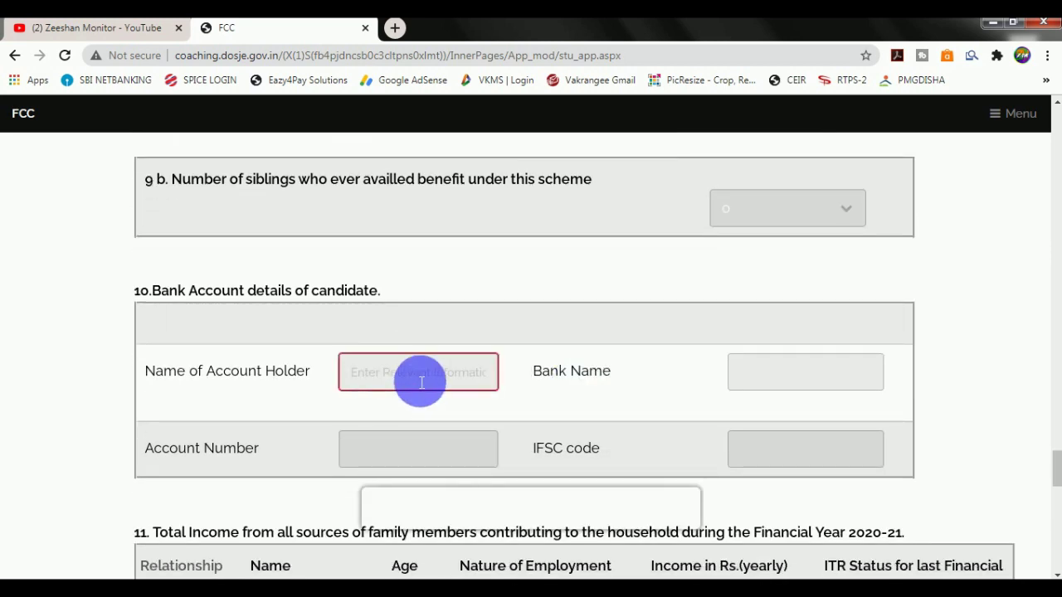
pyautogui.click(774, 371)
pyautogui.scroll(-1, 779, 372)
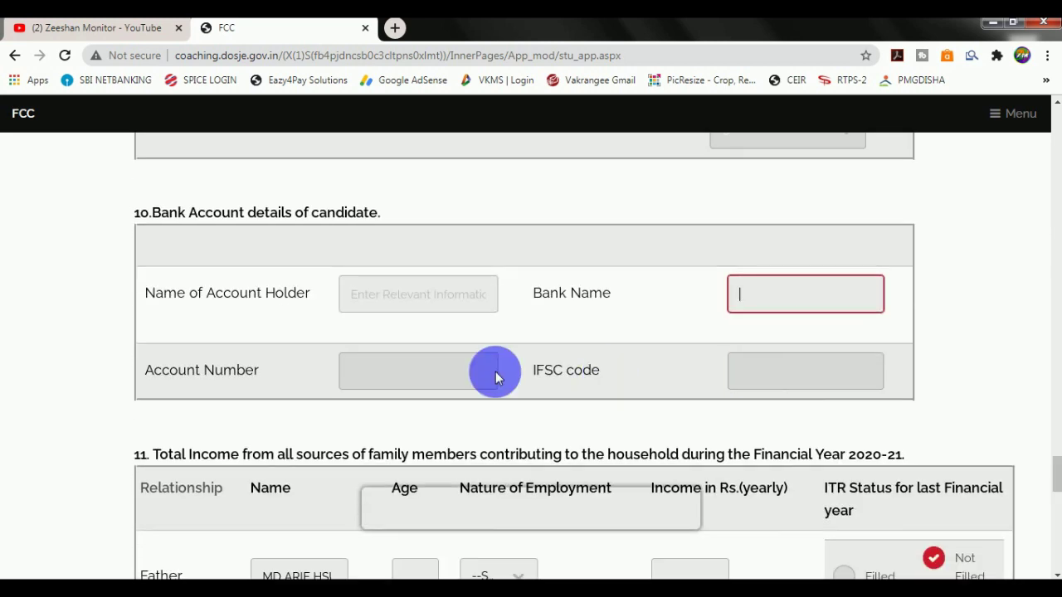
pyautogui.click(406, 373)
pyautogui.click(771, 370)
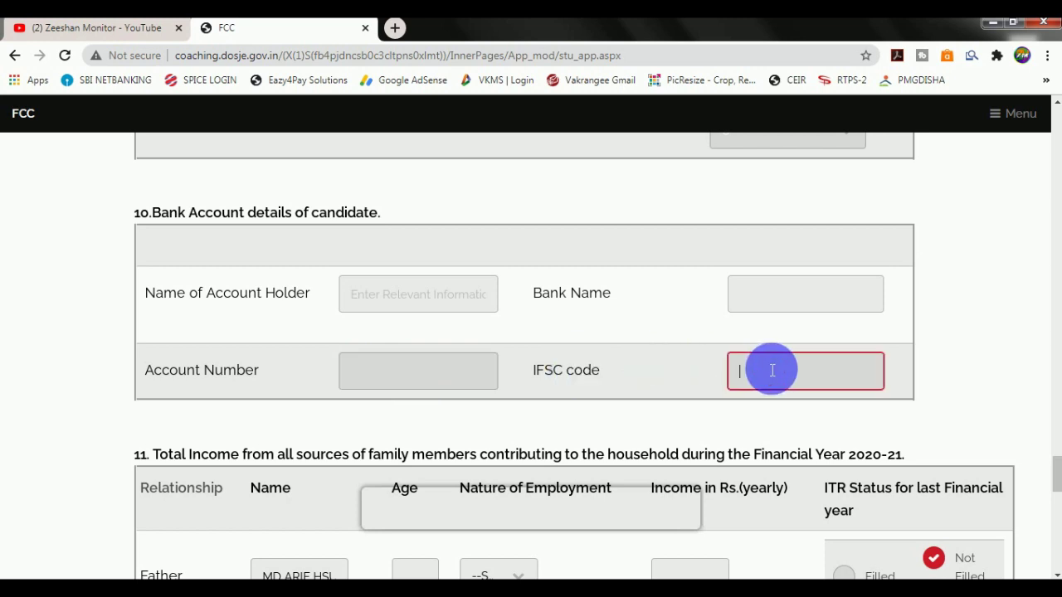
# Look through the father's name, age, nature of employment options and yearly income fields in the family income table.
pyautogui.scroll(-2, 771, 365)
pyautogui.scroll(-1, 418, 373)
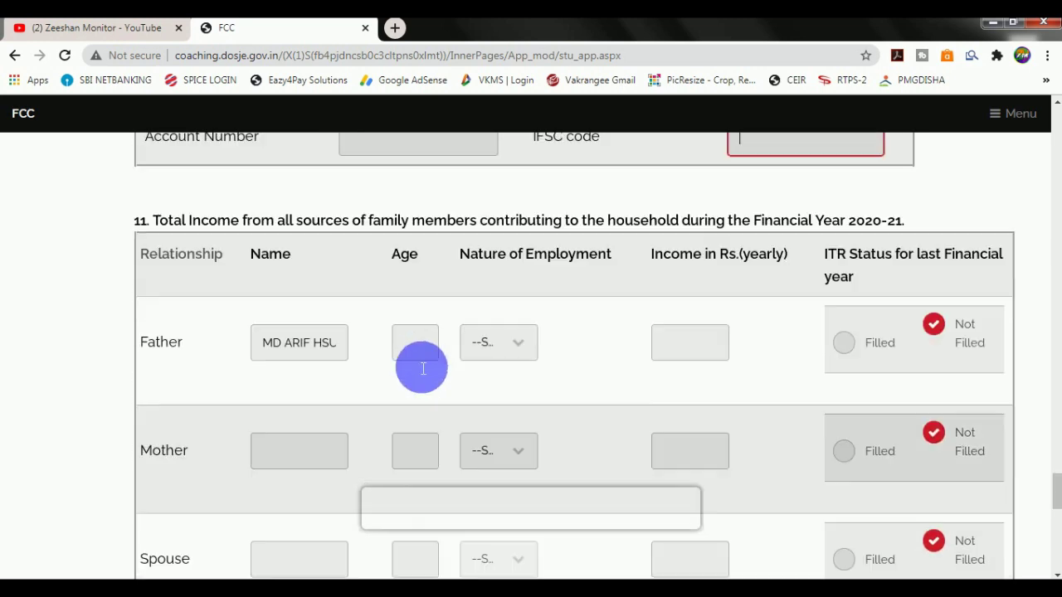
pyautogui.click(315, 344)
pyautogui.click(429, 342)
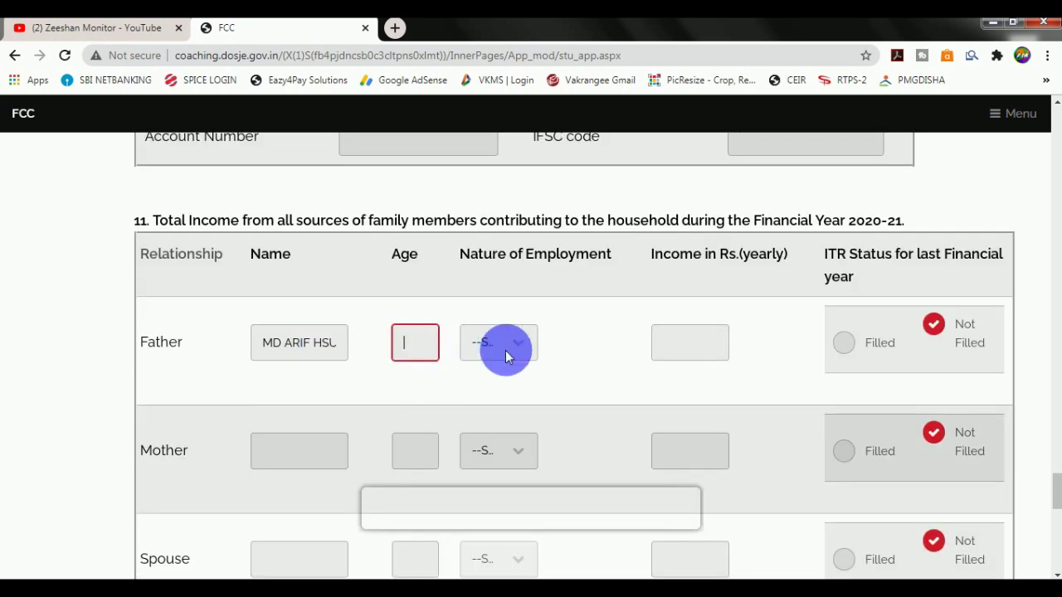
pyautogui.click(497, 344)
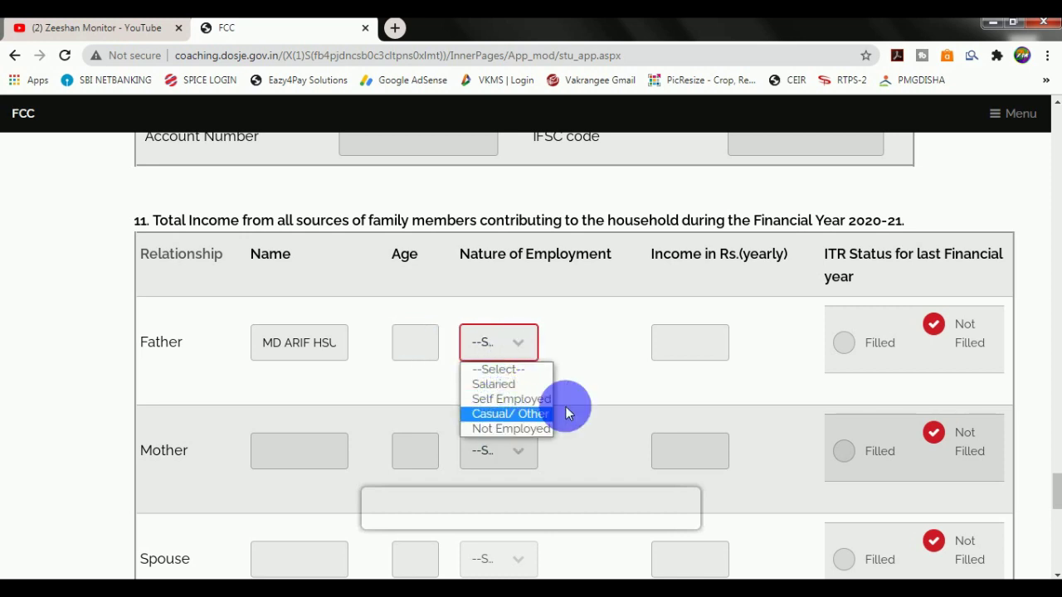
pyautogui.click(618, 383)
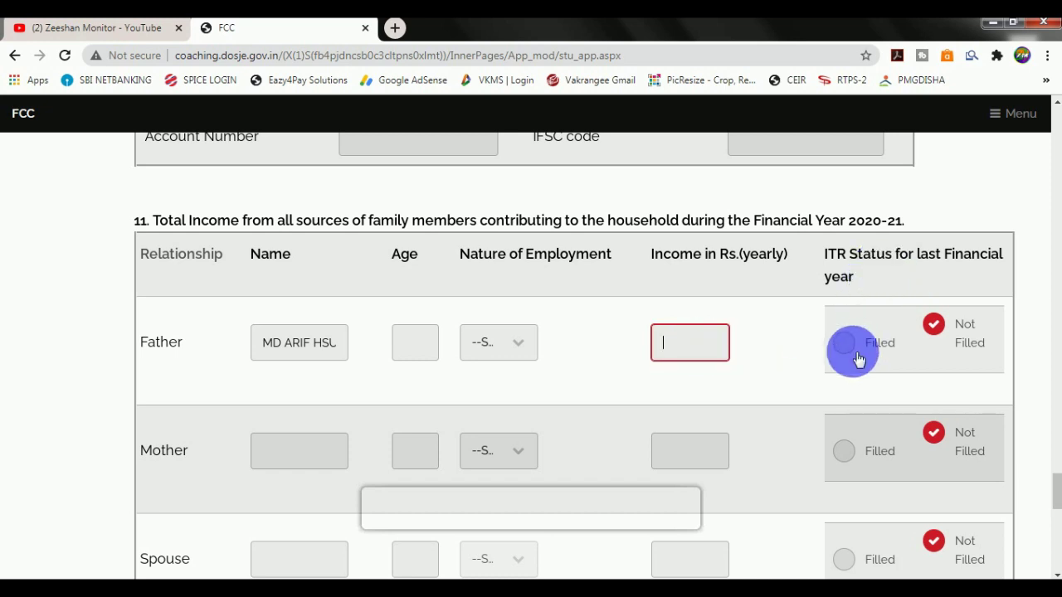
# Look through the mother, spouse and self rows of the family income table, including the nature of employment options for self.
pyautogui.scroll(-1, 962, 340)
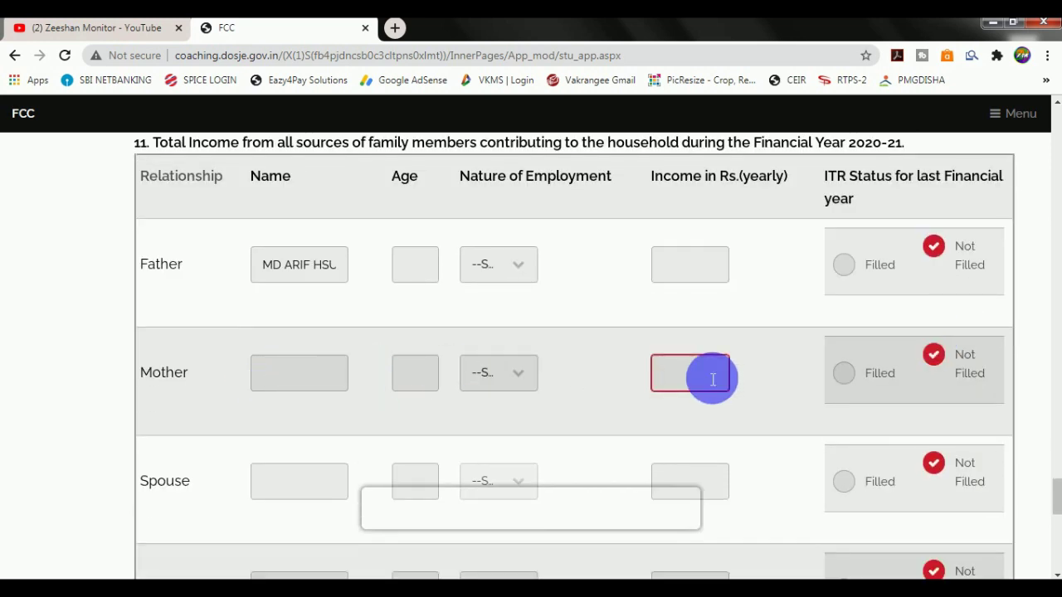
pyautogui.scroll(-1, 752, 278)
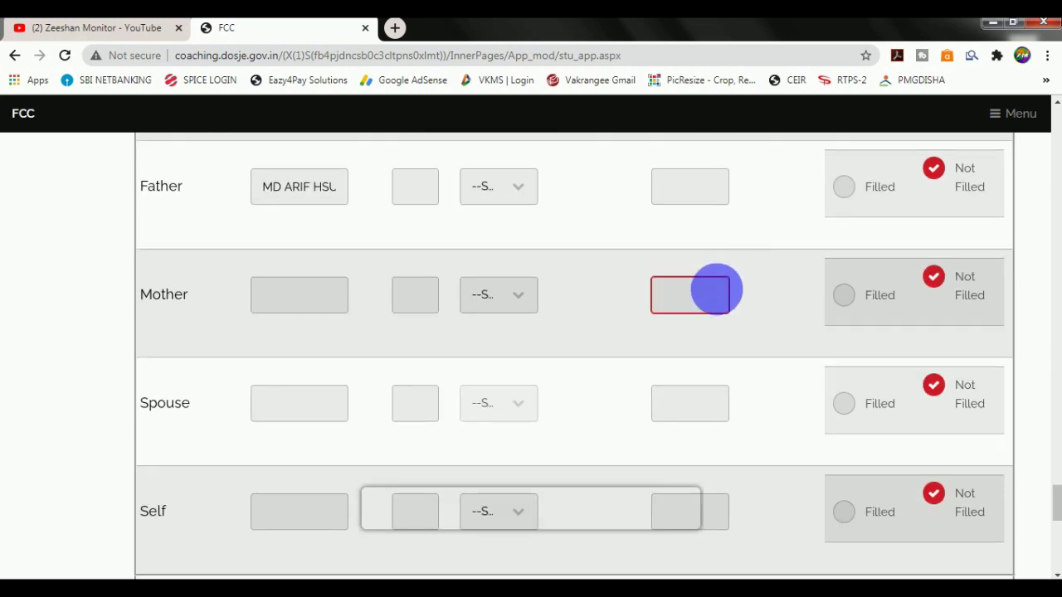
pyautogui.scroll(-2, 707, 298)
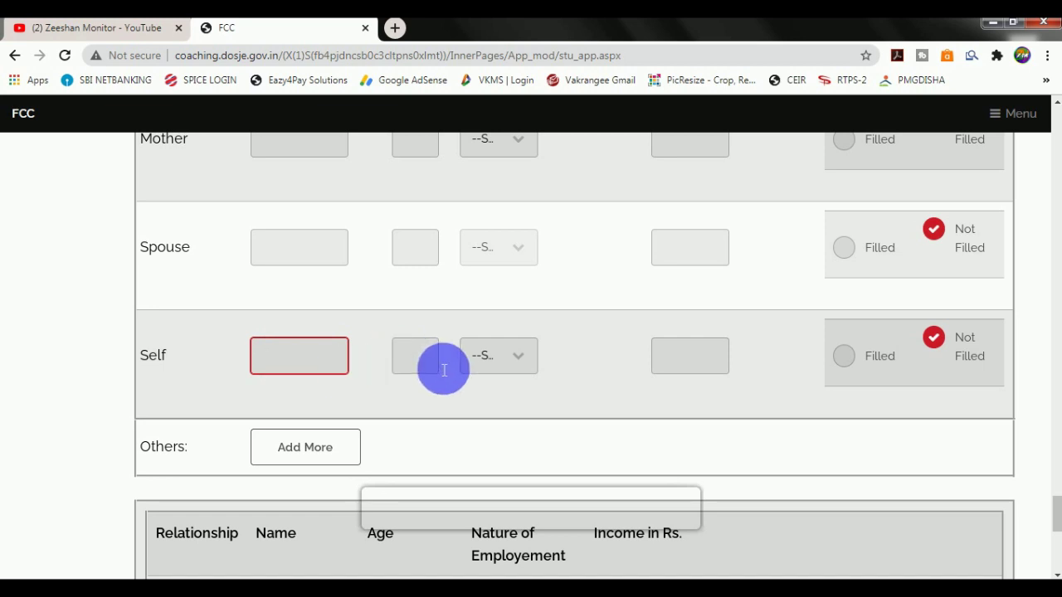
pyautogui.click(479, 363)
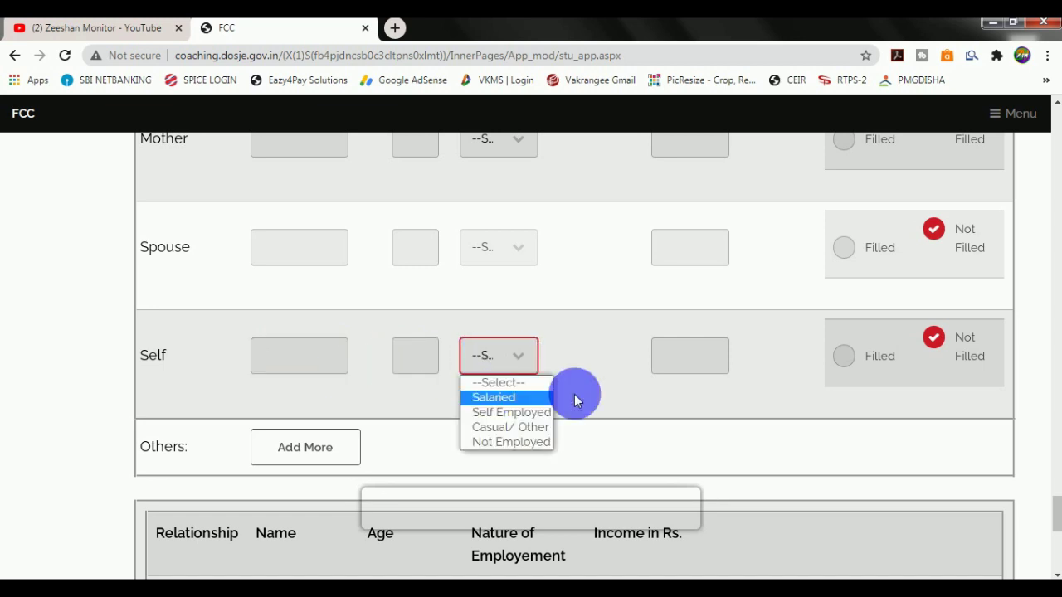
pyautogui.click(692, 367)
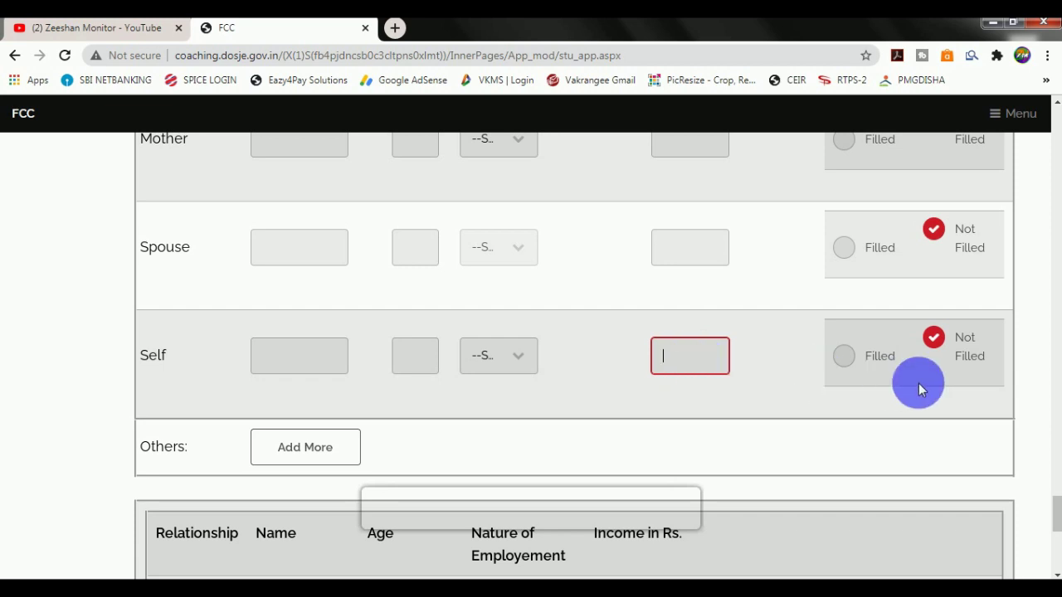
# Check the relationship options available for adding other family members to the income details.
pyautogui.scroll(-2, 901, 361)
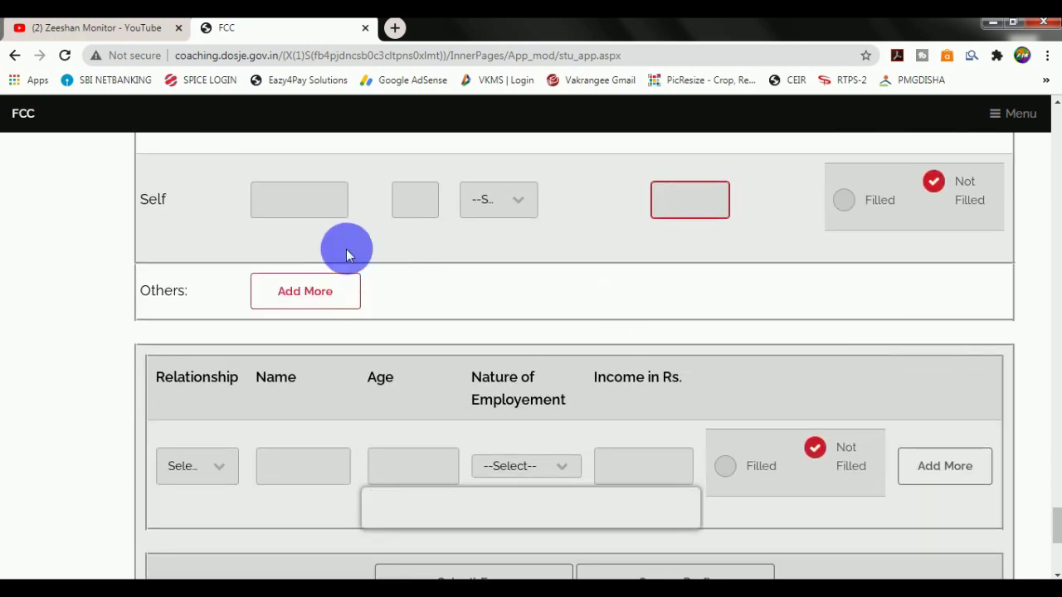
pyautogui.scroll(-2, 355, 307)
pyautogui.click(200, 327)
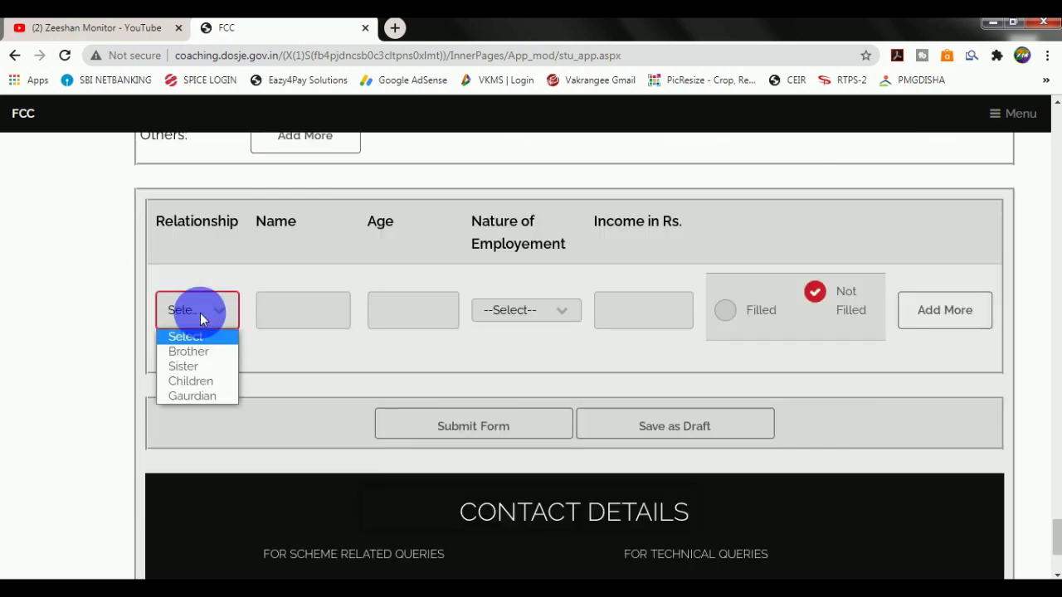
pyautogui.click(325, 354)
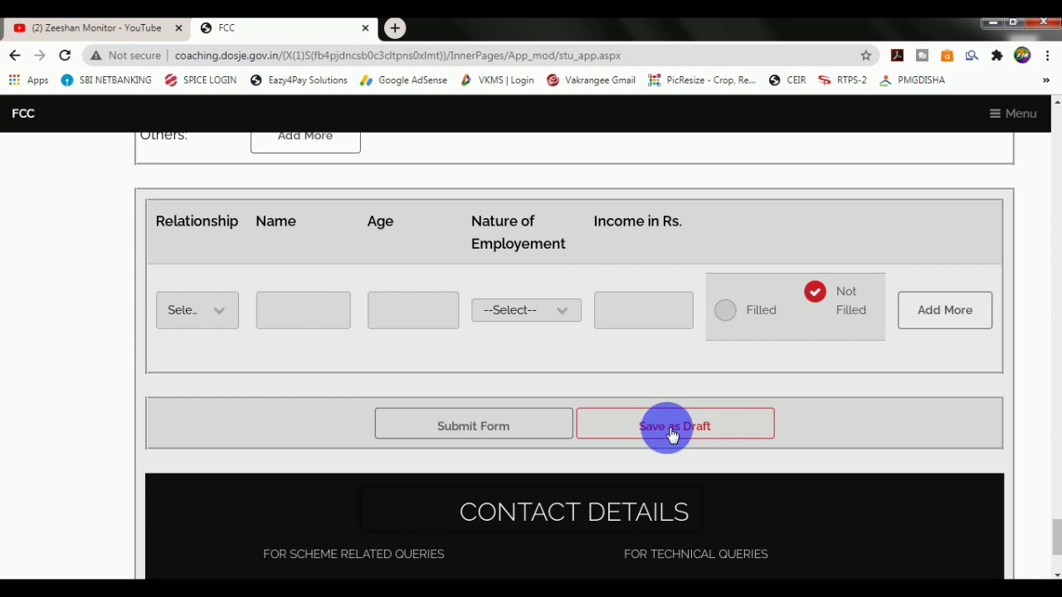
# Submit the application form to proceed to the document upload page.
pyautogui.click(484, 431)
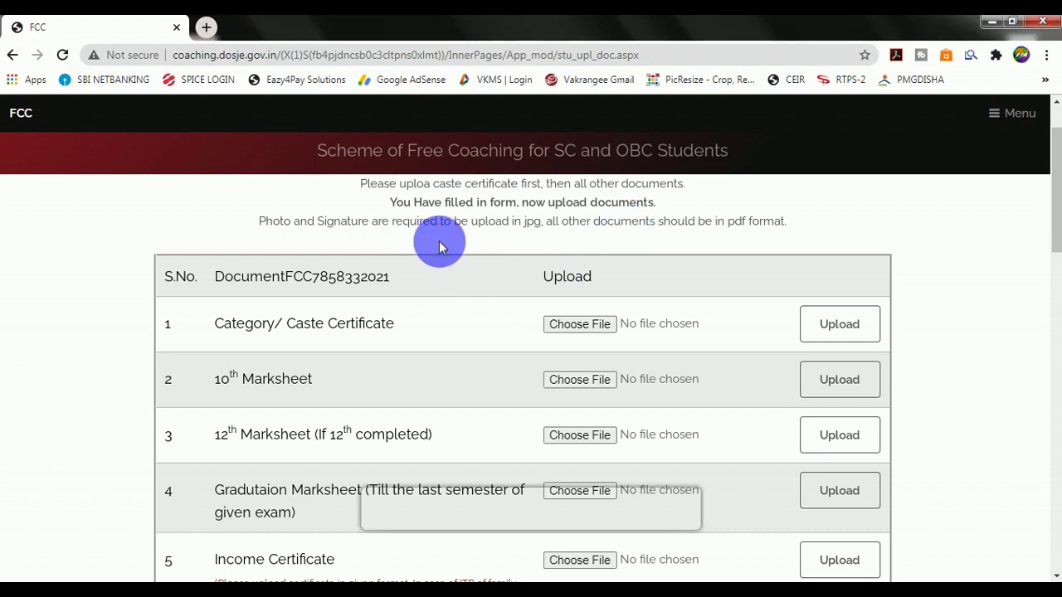
# Review the first document upload rows, from the category/caste certificate through the 10th, 12th and graduation marksheets.
pyautogui.scroll(-2, 420, 267)
pyautogui.scroll(1, 438, 283)
pyautogui.scroll(1, 414, 281)
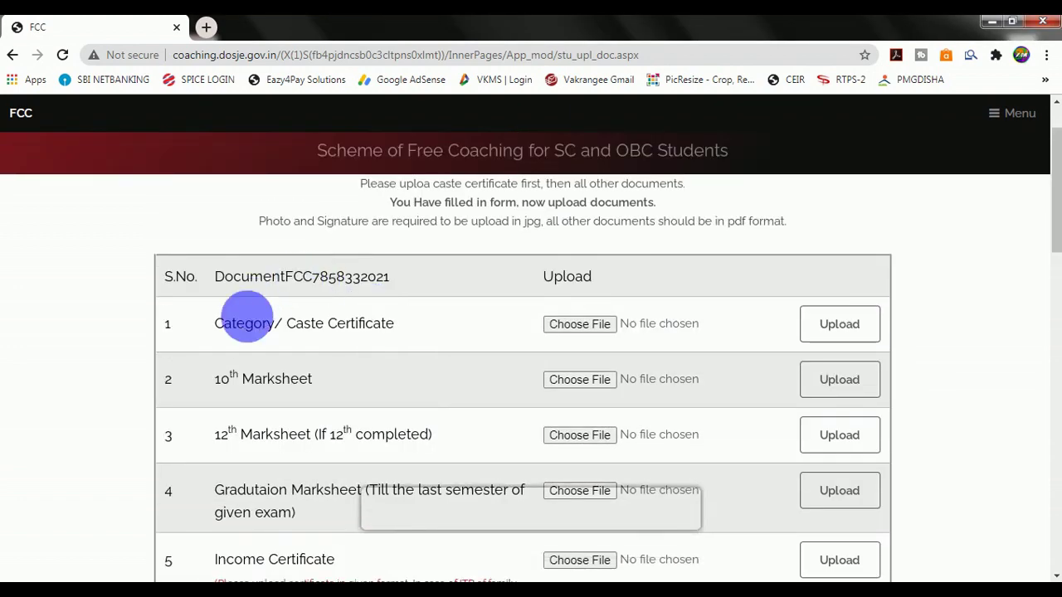
pyautogui.moveTo(246, 325); pyautogui.dragTo(385, 325)
pyautogui.moveTo(243, 379); pyautogui.dragTo(338, 382)
pyautogui.moveTo(274, 434); pyautogui.dragTo(365, 434)
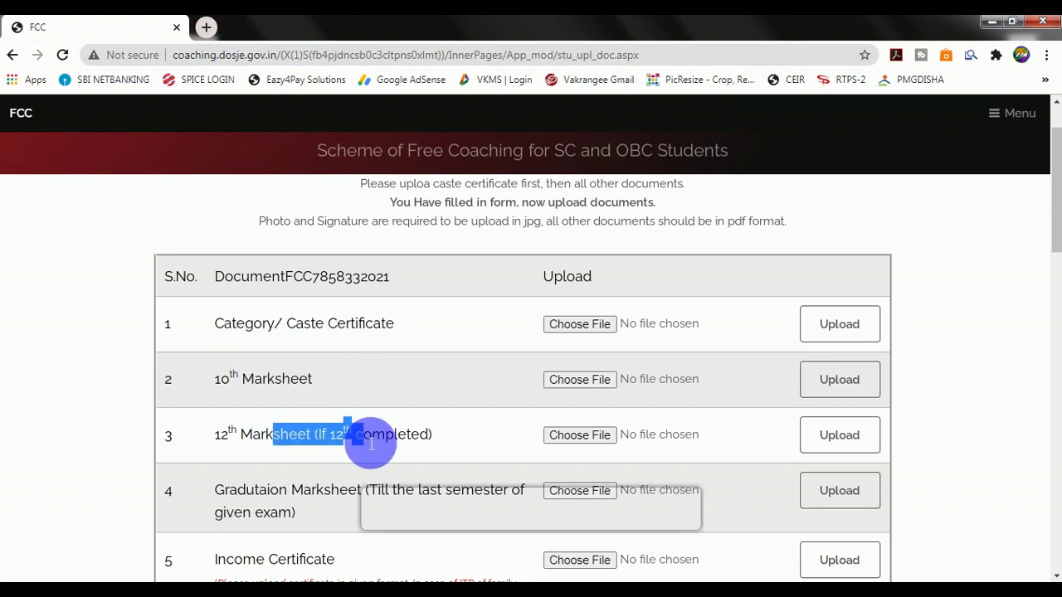
pyautogui.scroll(-2, 368, 443)
pyautogui.moveTo(248, 338); pyautogui.dragTo(315, 357)
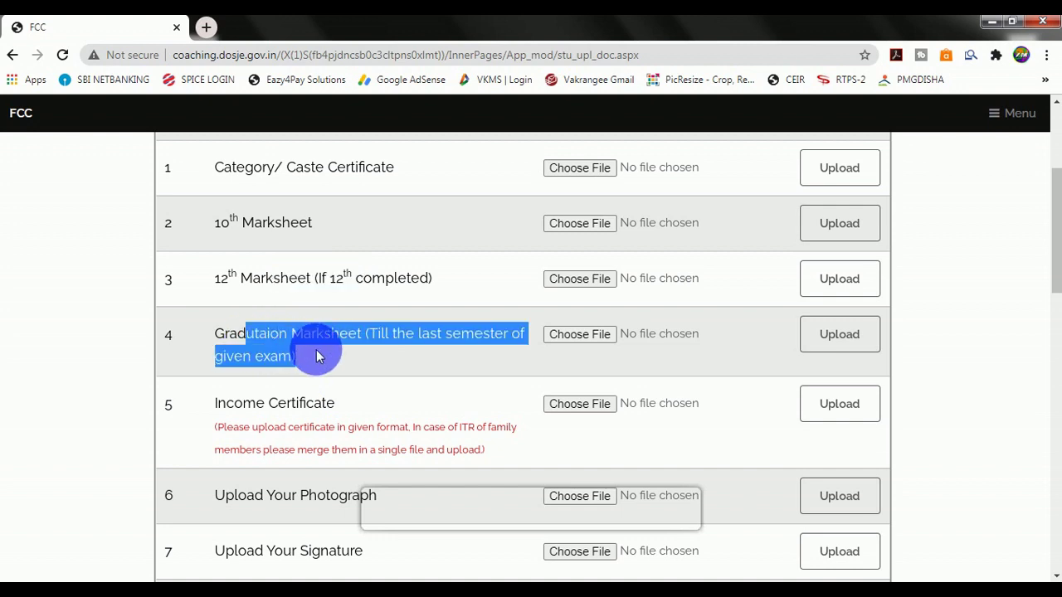
pyautogui.click(306, 344)
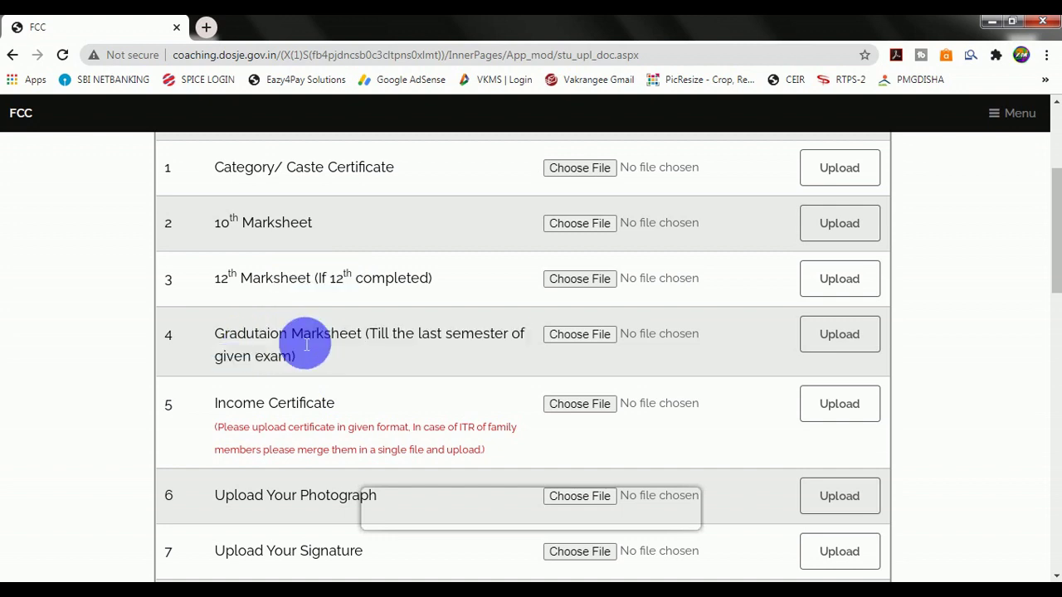
# Review the income certificate, photograph and signature rows in the document upload list.
pyautogui.scroll(-1, 383, 343)
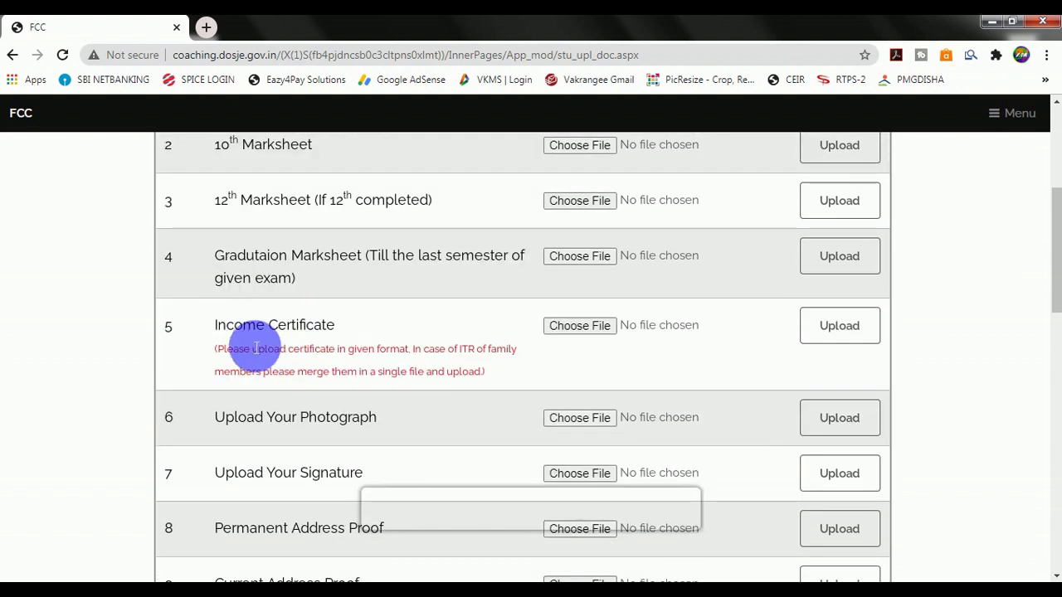
pyautogui.moveTo(243, 326); pyautogui.dragTo(334, 341)
pyautogui.click(348, 340)
pyautogui.scroll(-1, 351, 338)
pyautogui.moveTo(238, 340); pyautogui.dragTo(367, 343)
pyautogui.moveTo(249, 403); pyautogui.dragTo(368, 407)
pyautogui.scroll(-1, 367, 406)
# Review the permanent and current address proof, disability certificate and affidavit rows in the document upload list.
pyautogui.click(275, 382)
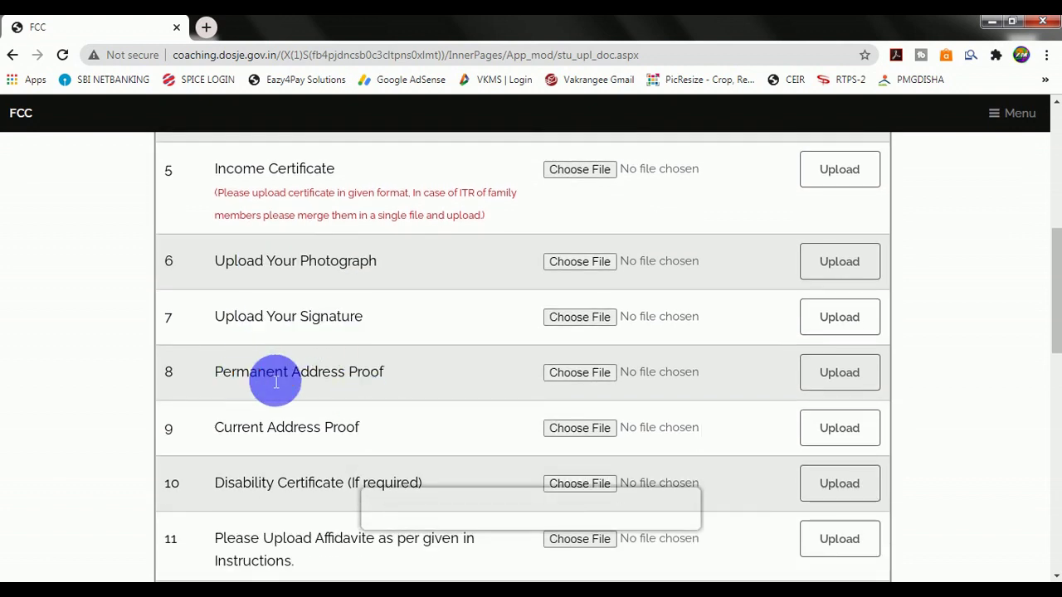
pyautogui.moveTo(238, 375); pyautogui.dragTo(403, 380)
pyautogui.scroll(-1, 526, 384)
pyautogui.moveTo(267, 350); pyautogui.dragTo(391, 351)
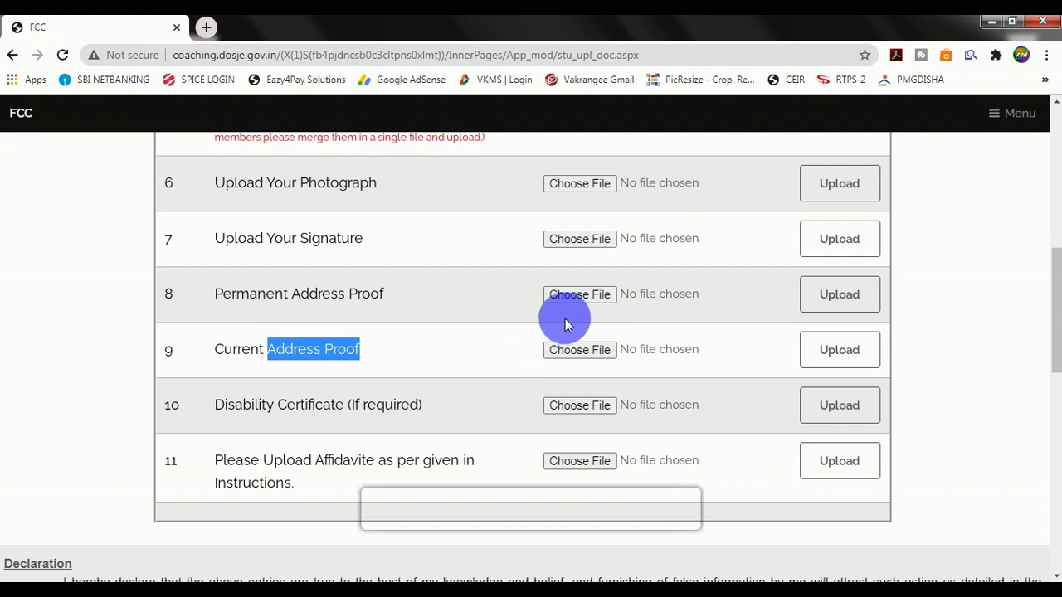
pyautogui.scroll(-1, 545, 304)
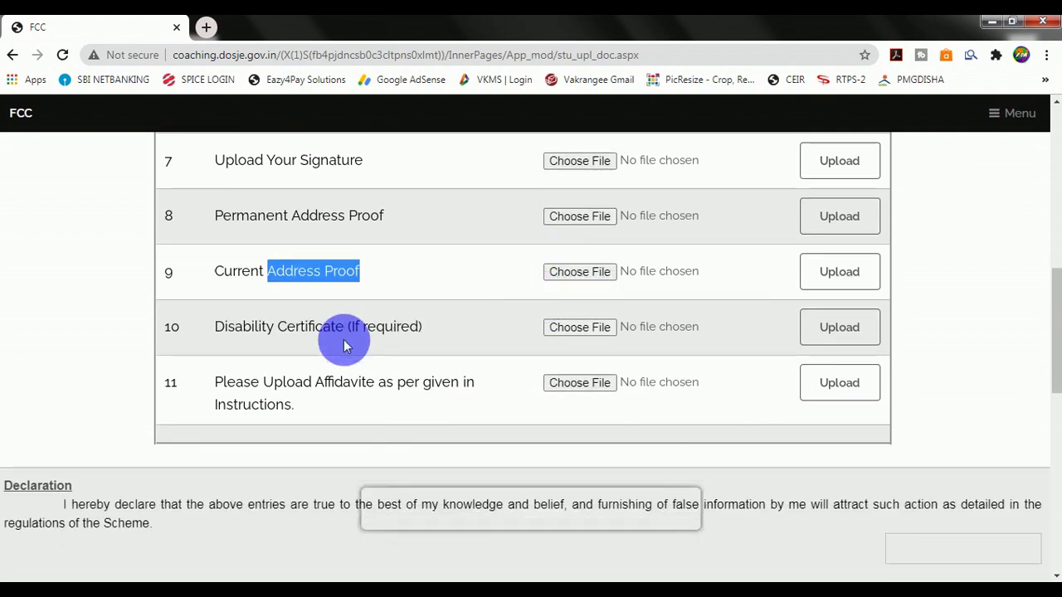
pyautogui.moveTo(226, 326); pyautogui.dragTo(386, 343)
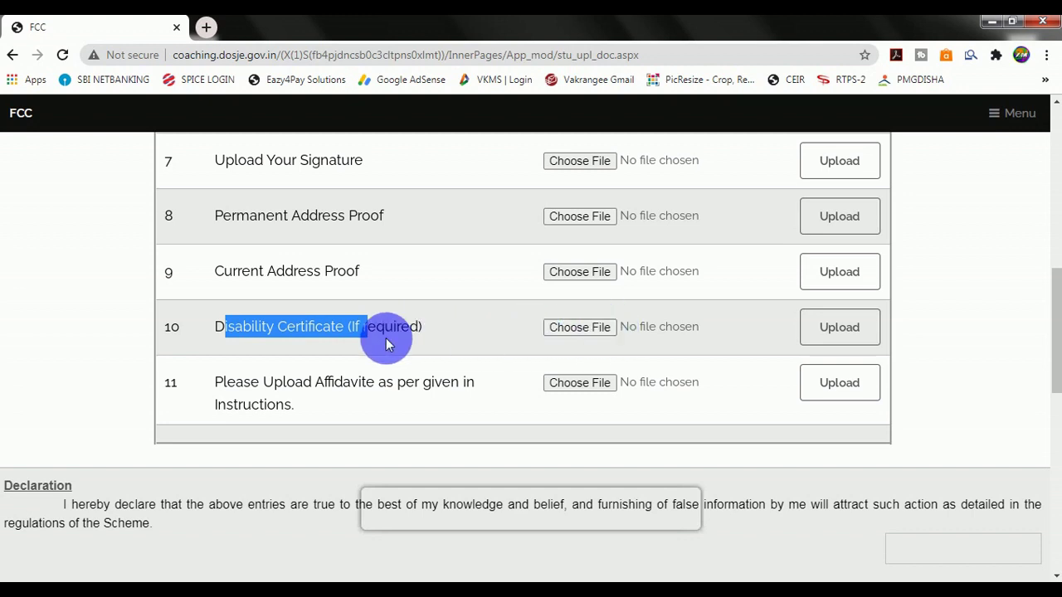
pyautogui.click(374, 339)
pyautogui.moveTo(231, 388); pyautogui.dragTo(313, 410)
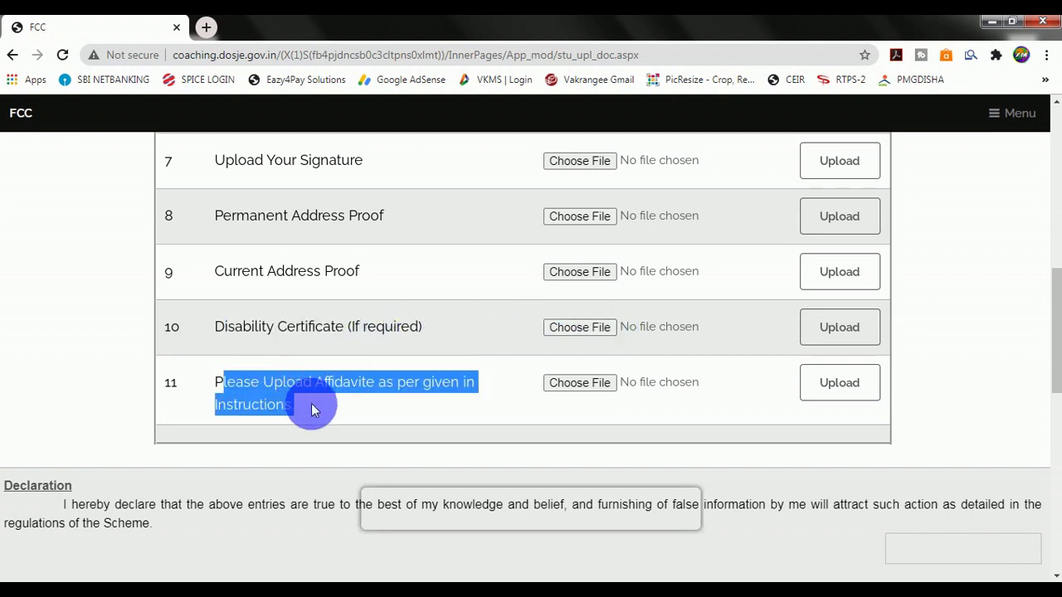
pyautogui.click(377, 405)
# Upload EWS SDO.pdf as the category/caste certificate.
pyautogui.scroll(7, 615, 385)
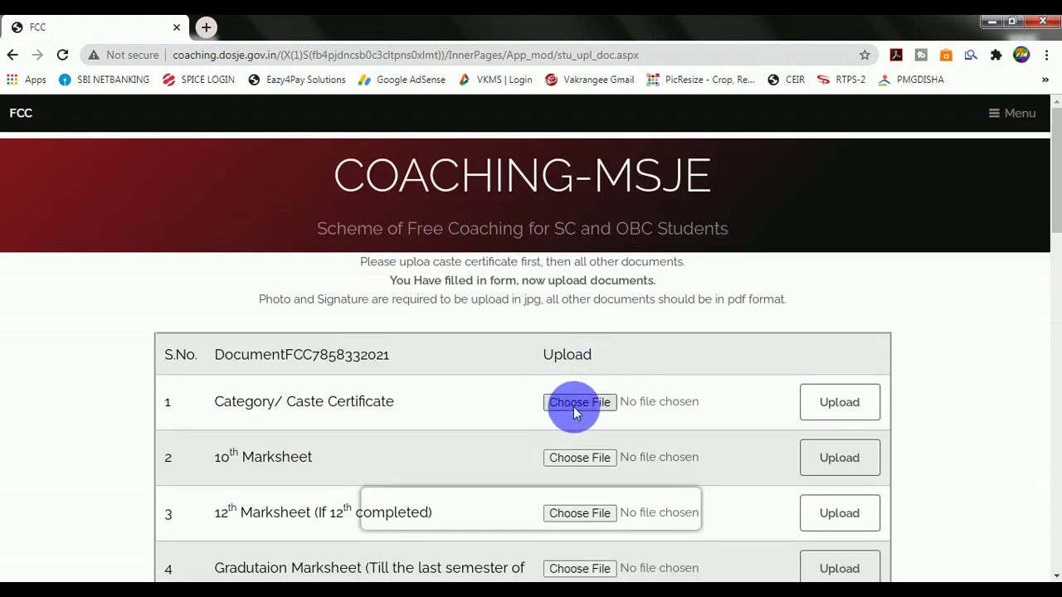
pyautogui.click(578, 403)
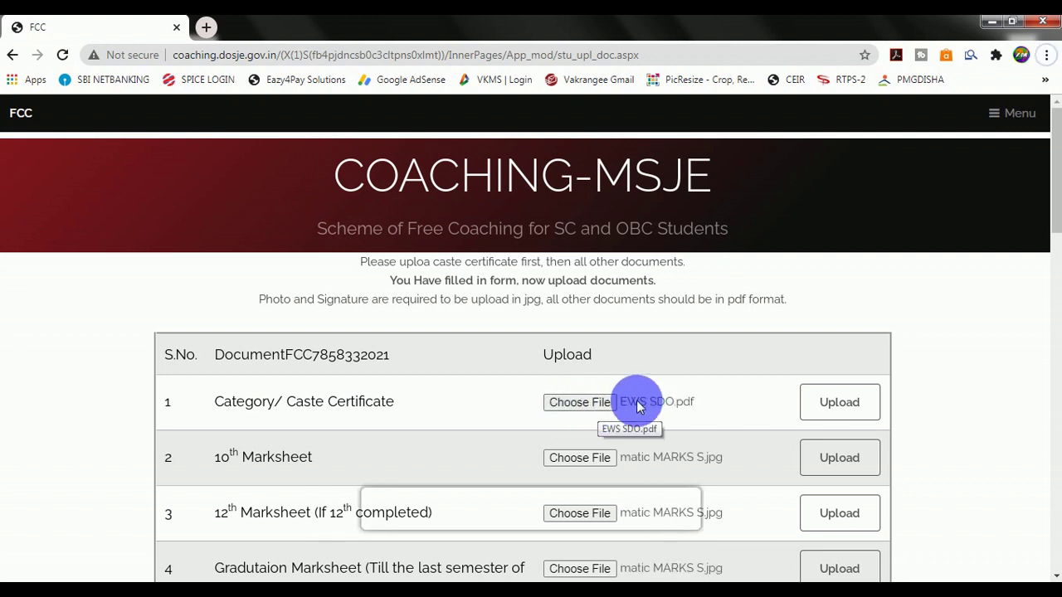
pyautogui.click(853, 406)
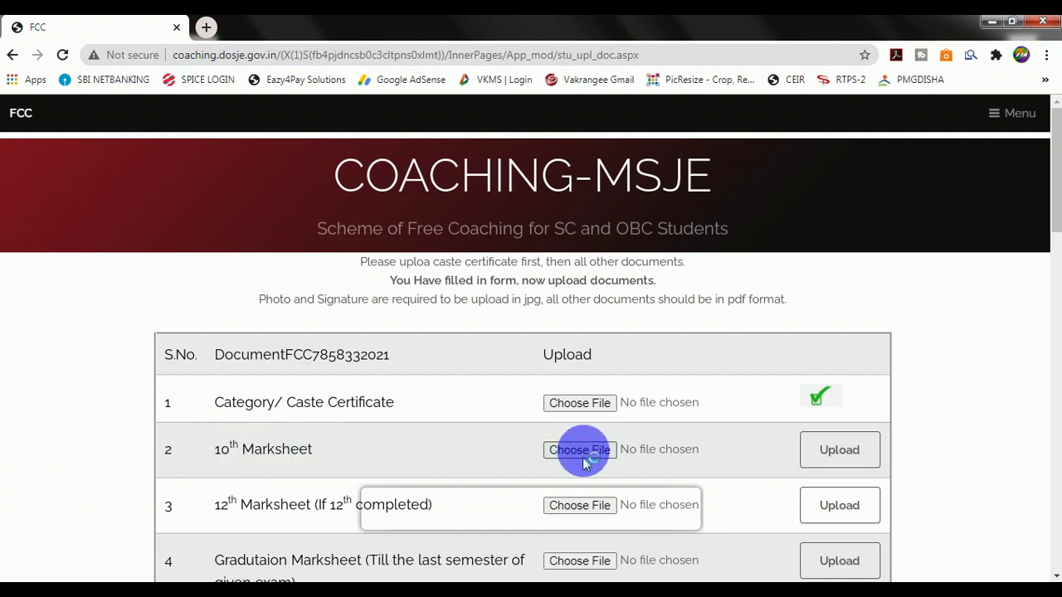
# Try to upload the JPG file matic MARKS S.jpg as the 10th marksheet.
pyautogui.click(583, 452)
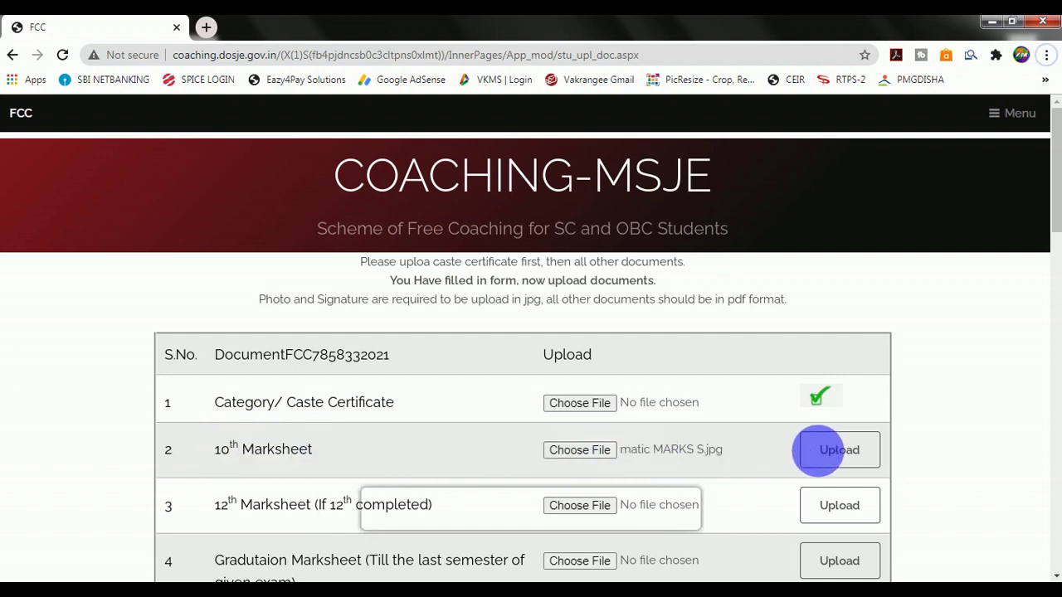
pyautogui.click(840, 449)
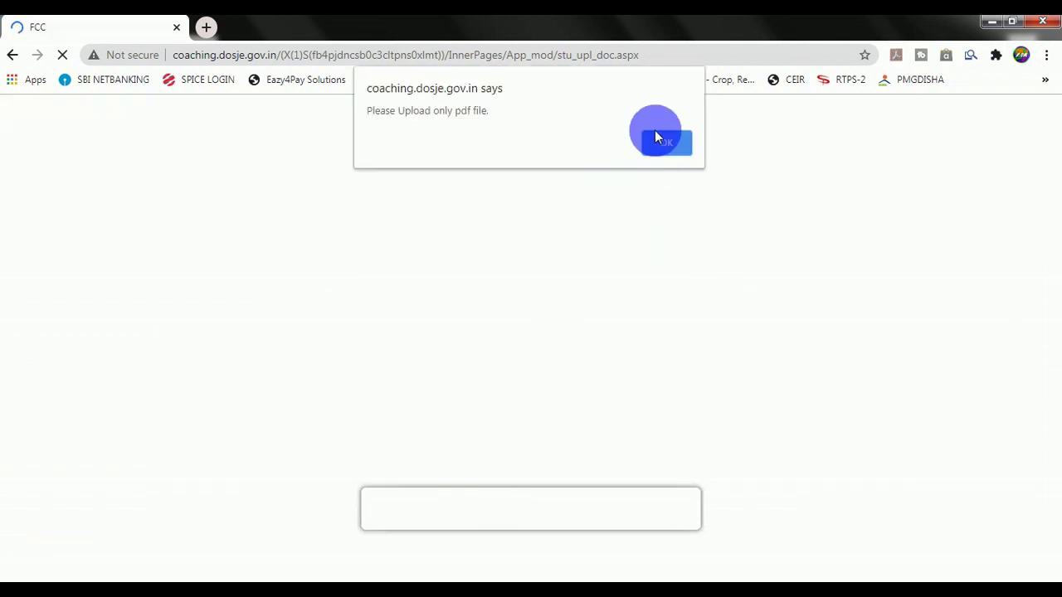
pyautogui.moveTo(372, 113); pyautogui.dragTo(508, 127)
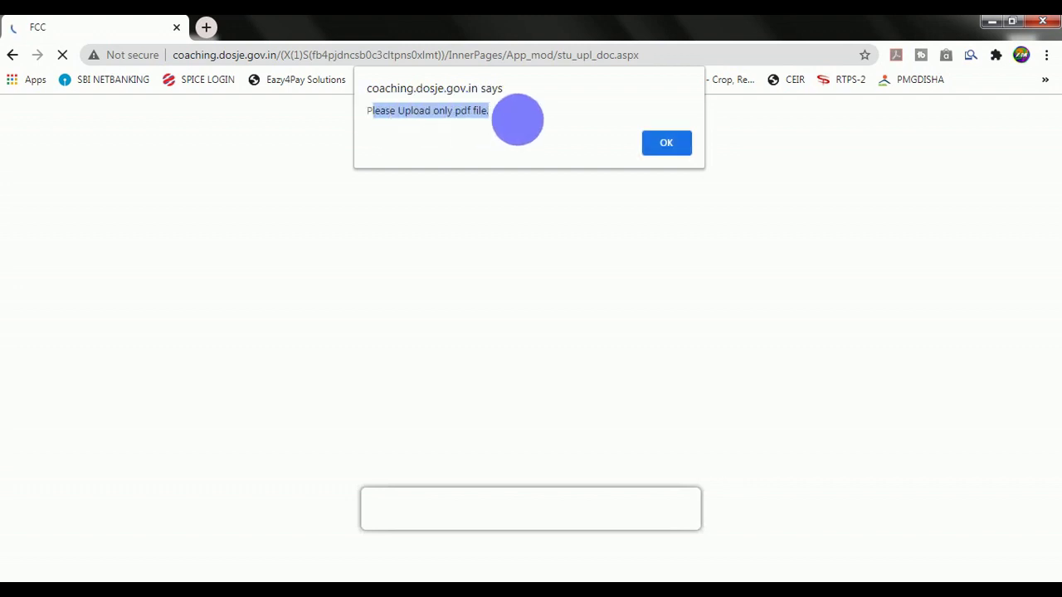
pyautogui.click(671, 144)
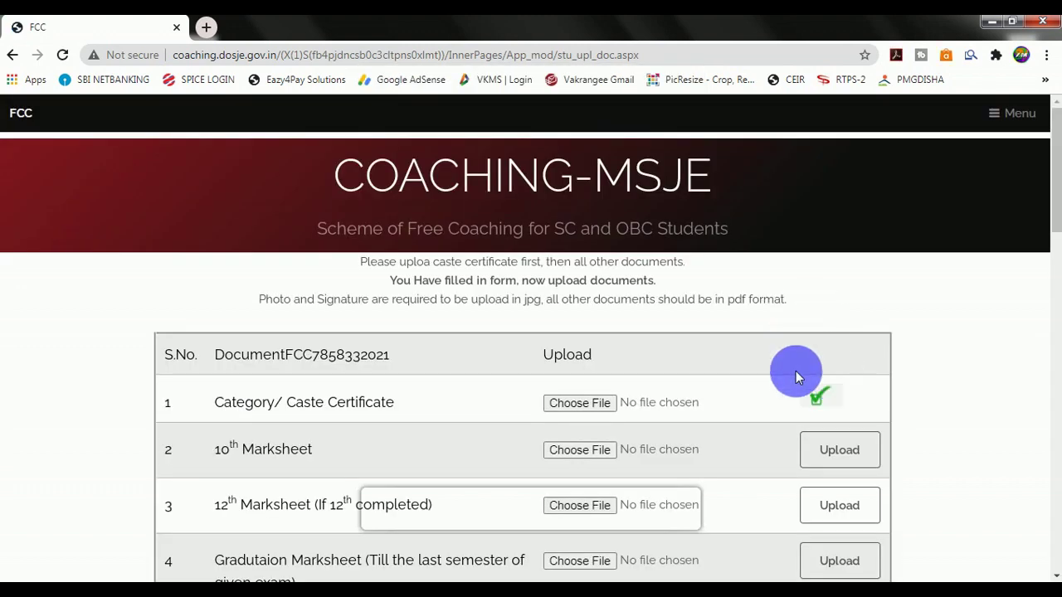
# Choose and upload the candidate's photograph in the photograph row of the document list.
pyautogui.scroll(-3, 796, 370)
pyautogui.scroll(-2, 657, 331)
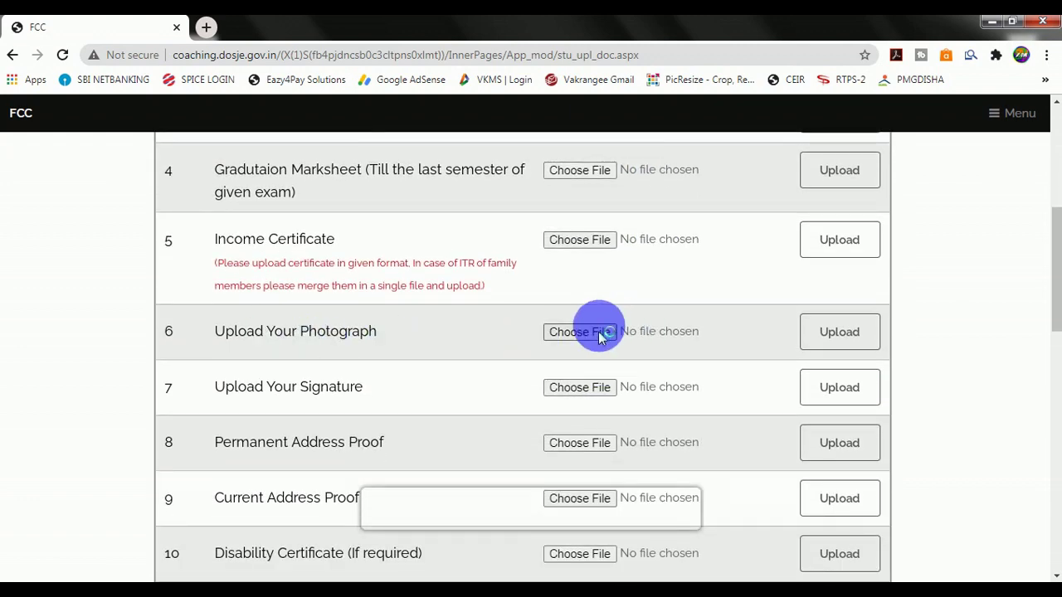
pyautogui.click(601, 333)
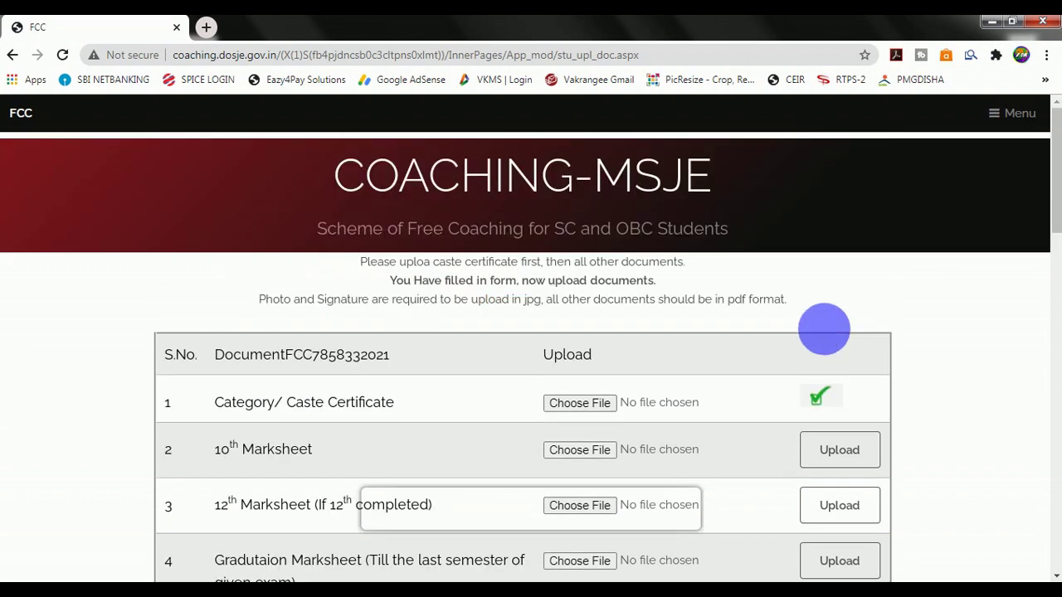
# Choose and upload the candidate's signature in the signature row of the document list.
pyautogui.scroll(-3, 752, 311)
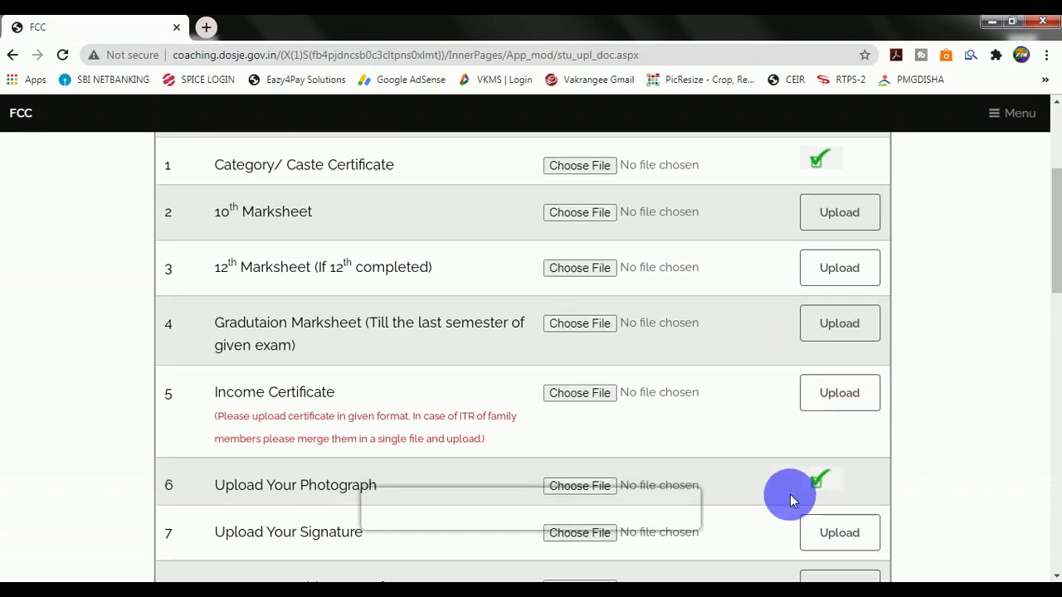
pyautogui.scroll(-1, 790, 494)
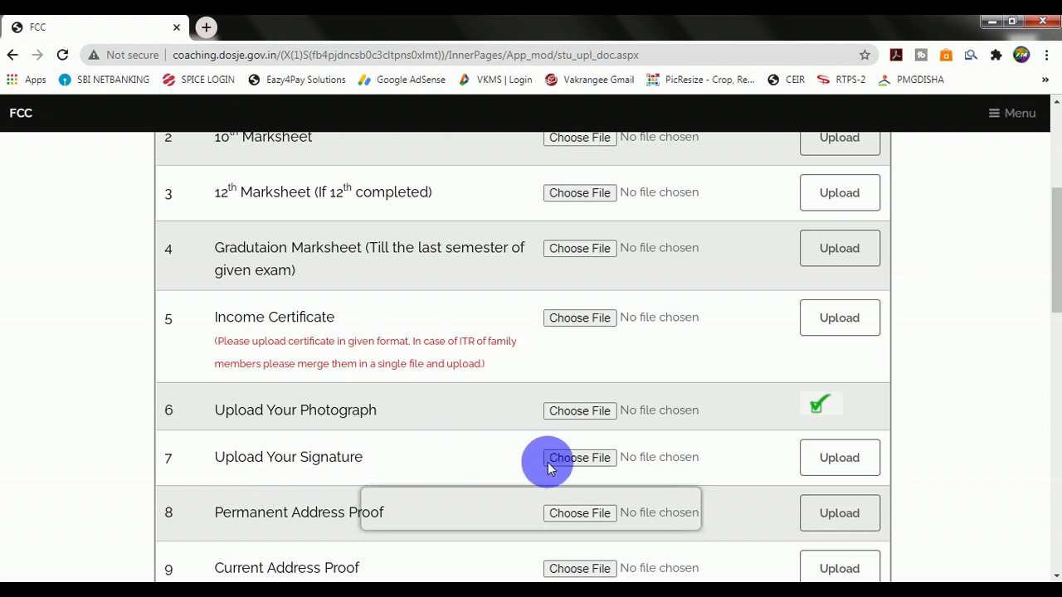
pyautogui.click(839, 455)
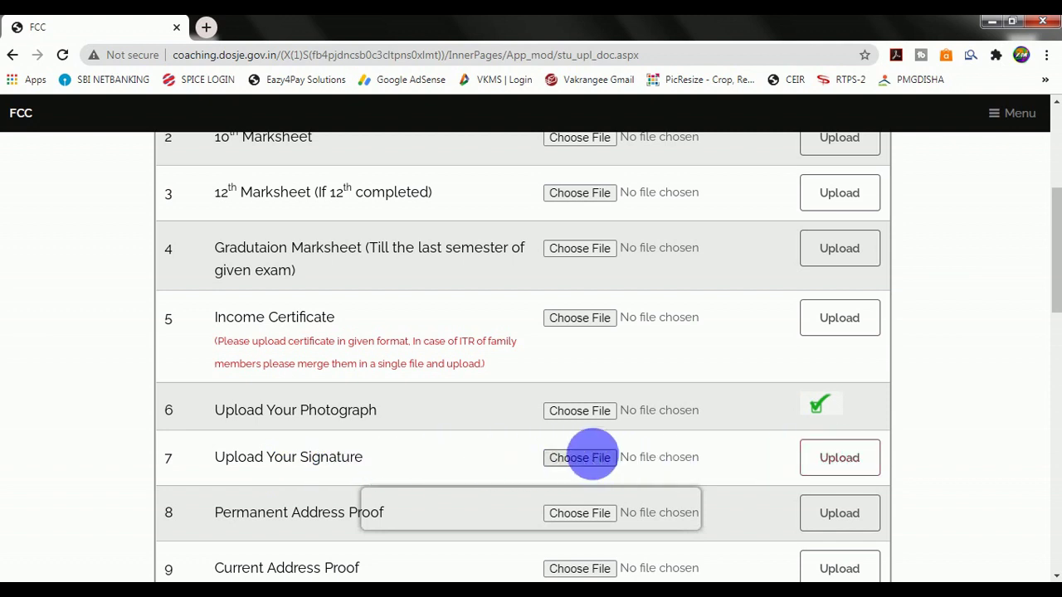
pyautogui.scroll(-2, 759, 432)
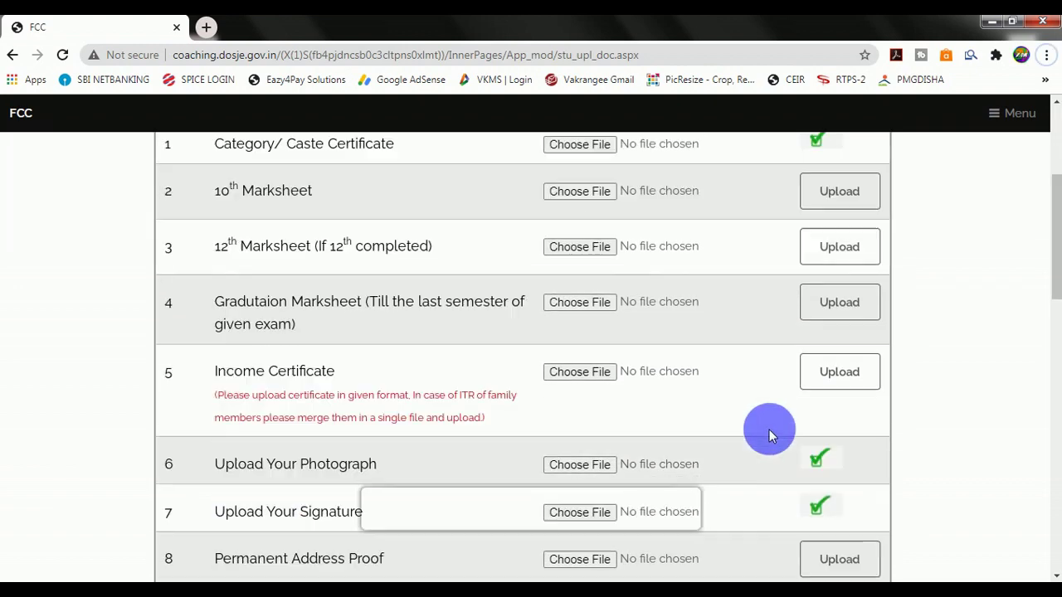
# Check the upload status of every document row and the declaration section down to the form submission area.
pyautogui.scroll(-2, 780, 430)
pyautogui.scroll(2, 809, 429)
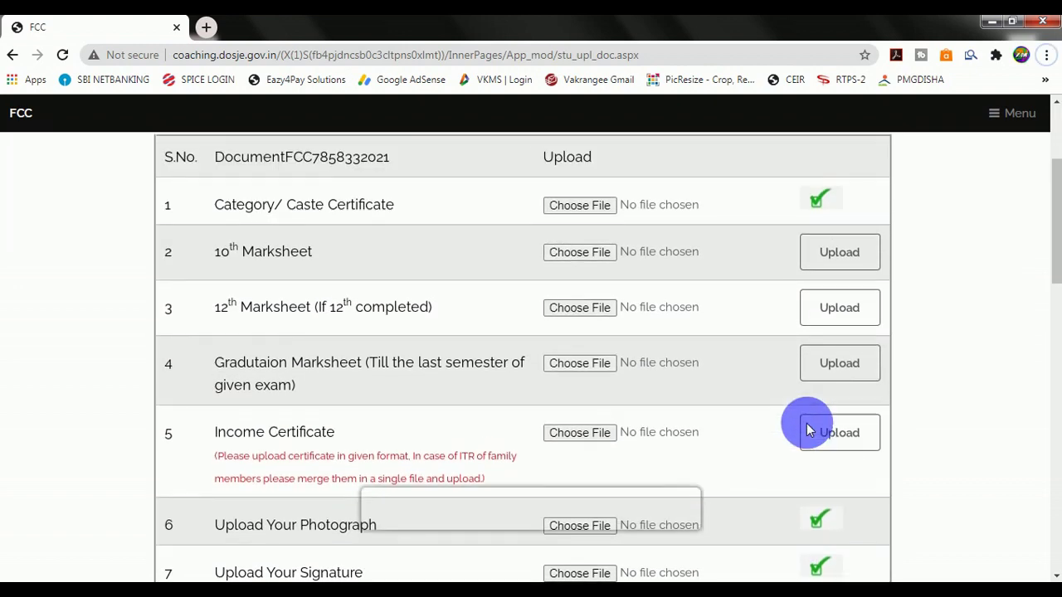
pyautogui.scroll(1, 809, 429)
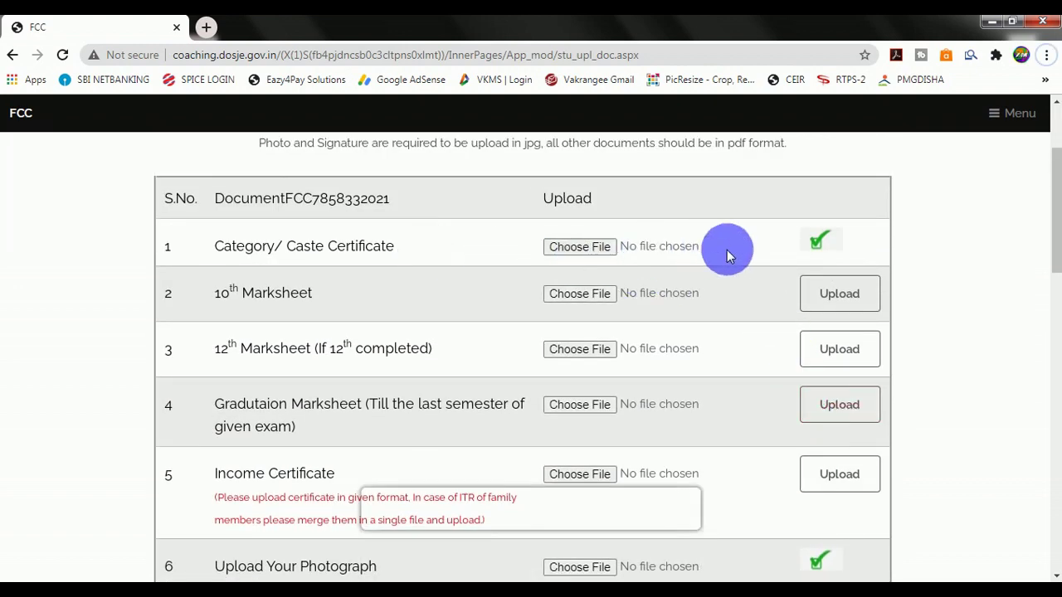
pyautogui.click(812, 302)
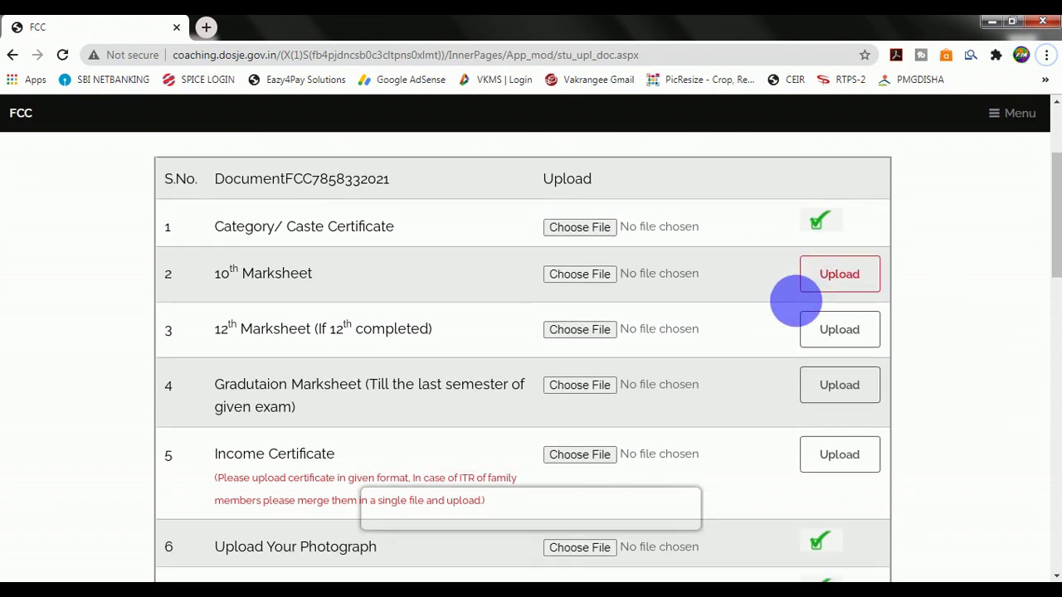
pyautogui.scroll(-6, 771, 302)
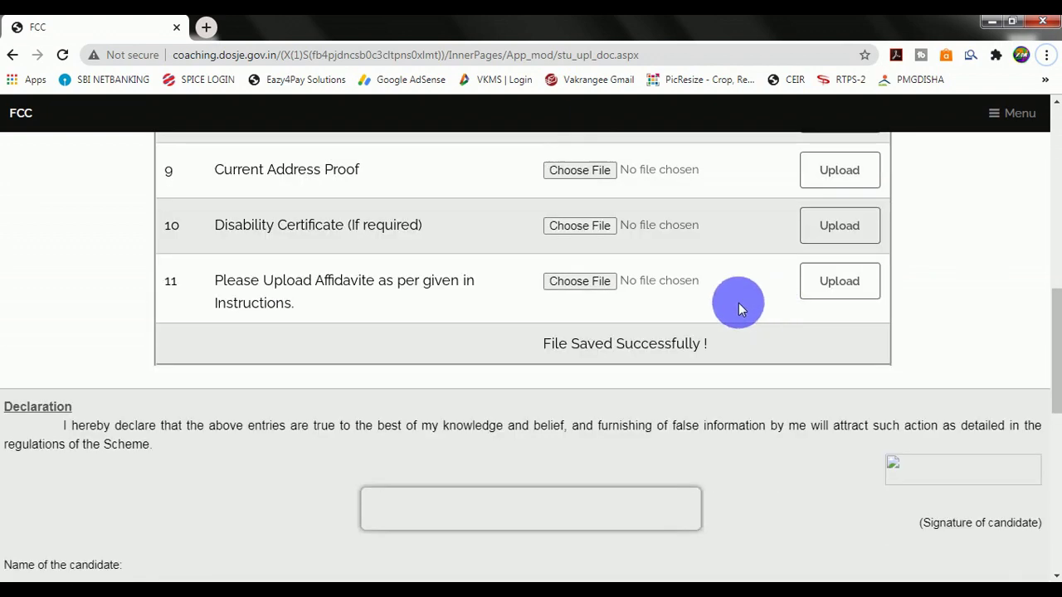
pyautogui.scroll(-3, 739, 308)
pyautogui.scroll(-3, 735, 307)
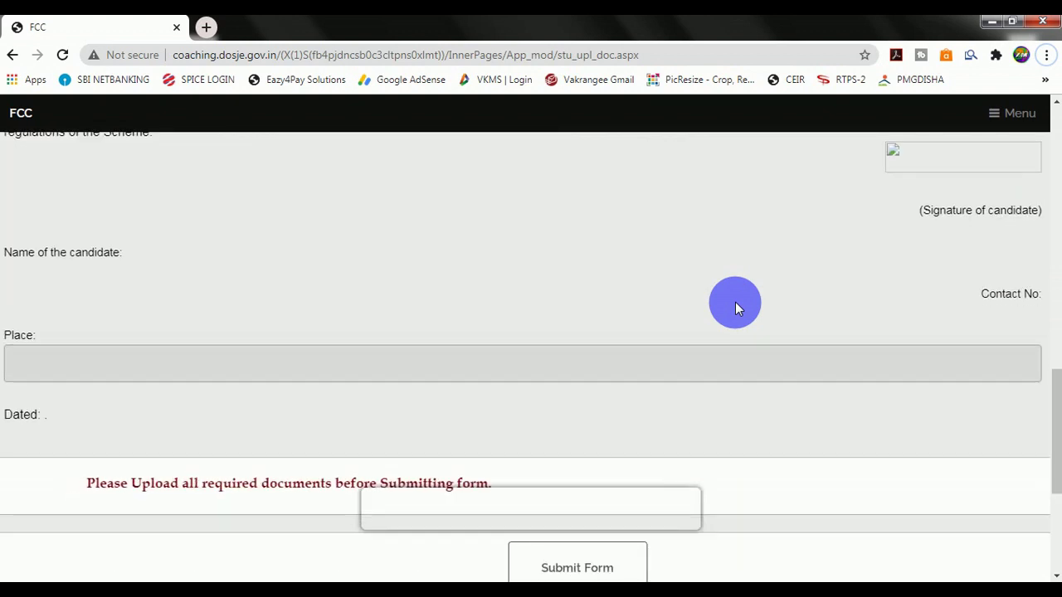
pyautogui.scroll(8, 735, 308)
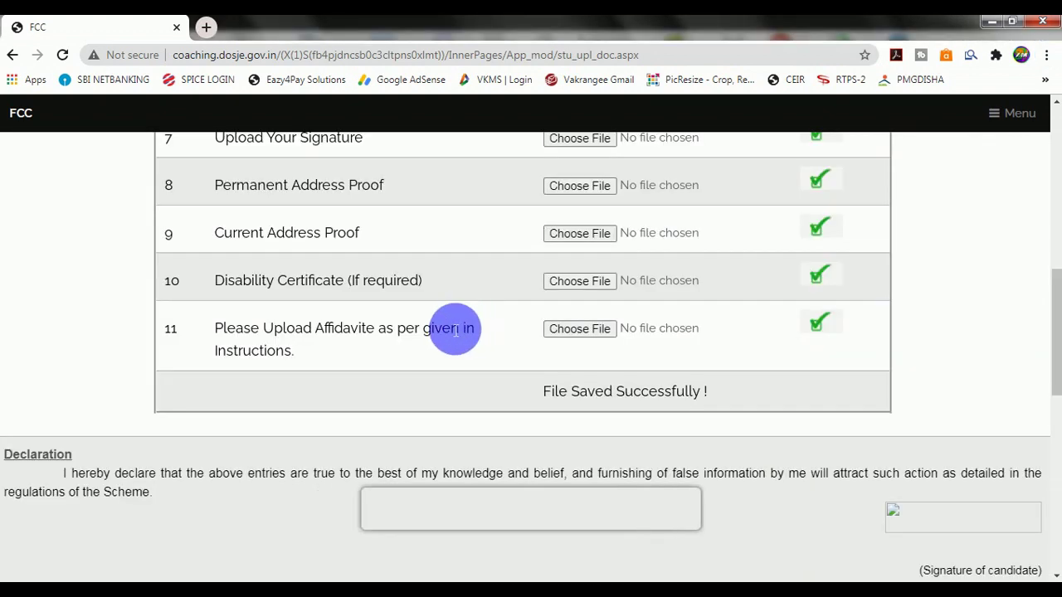
# Enter MADHEPURA as the place in the declaration and submit the form.
pyautogui.scroll(-3, 456, 330)
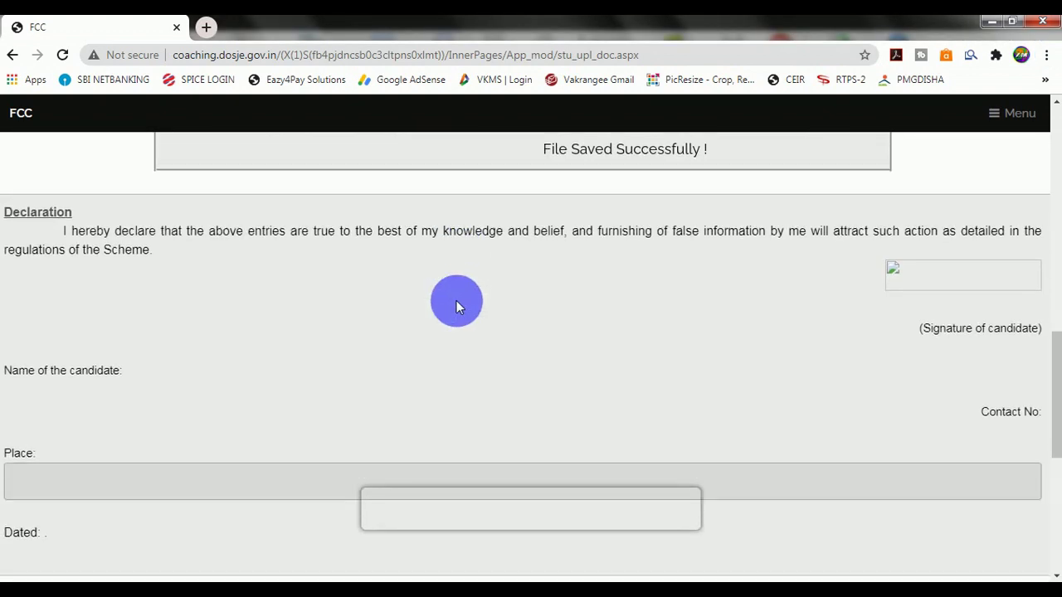
pyautogui.scroll(-2, 456, 307)
pyautogui.click(116, 339)
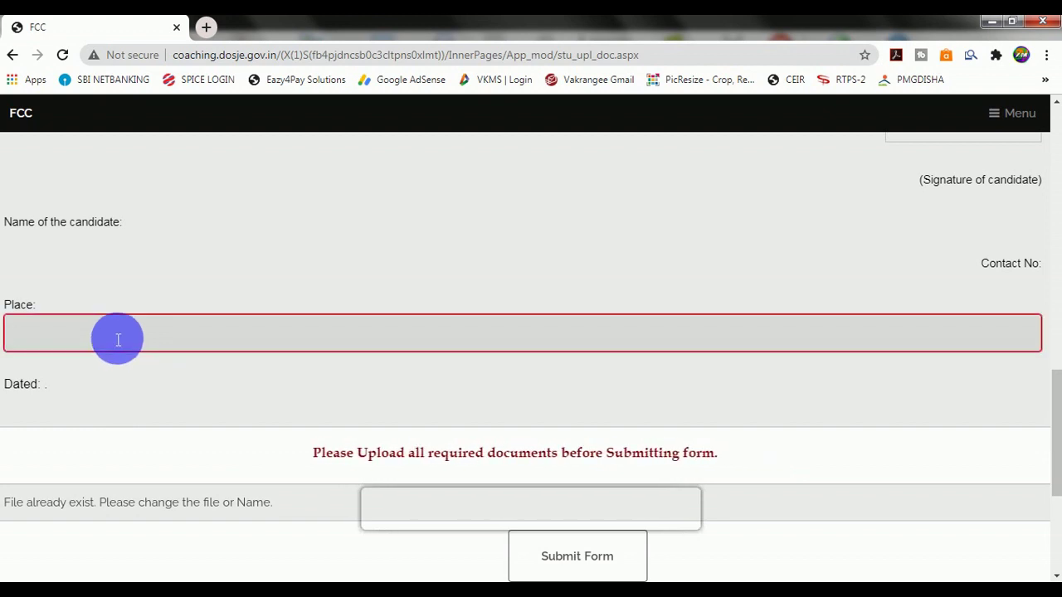
pyautogui.write('MADHEPURA')
pyautogui.scroll(-1, 316, 353)
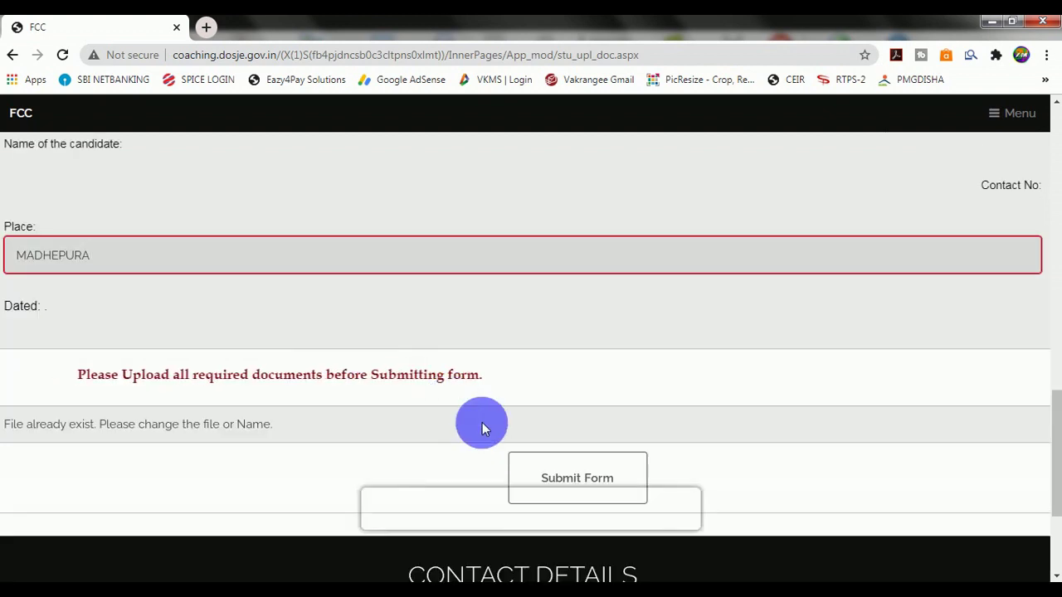
pyautogui.click(569, 479)
# Read the notices about required documents and file naming beside the form submission area.
pyautogui.moveTo(180, 376); pyautogui.dragTo(716, 381)
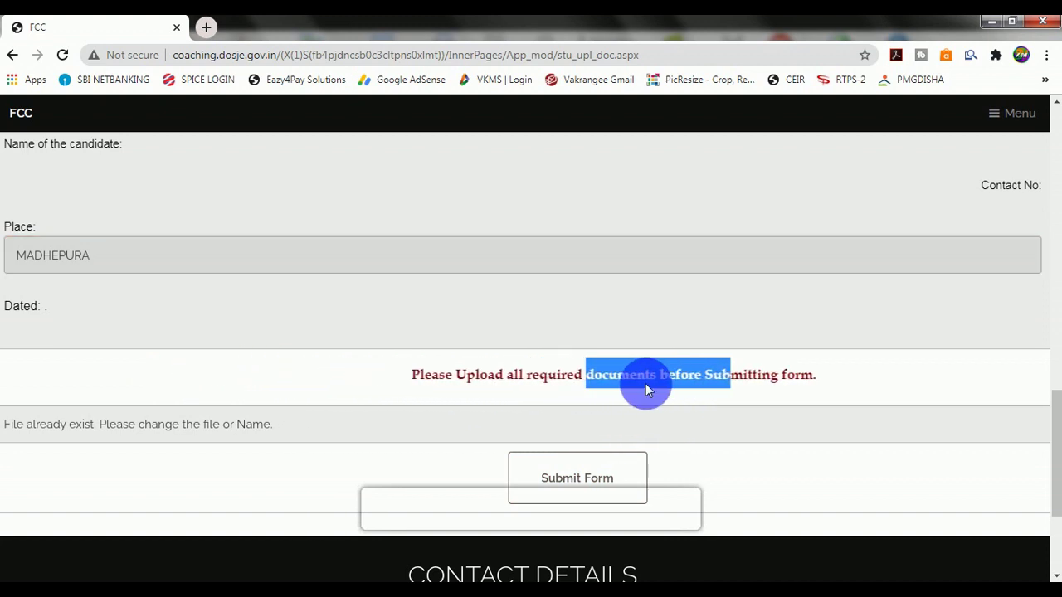
pyautogui.moveTo(646, 390); pyautogui.dragTo(628, 383)
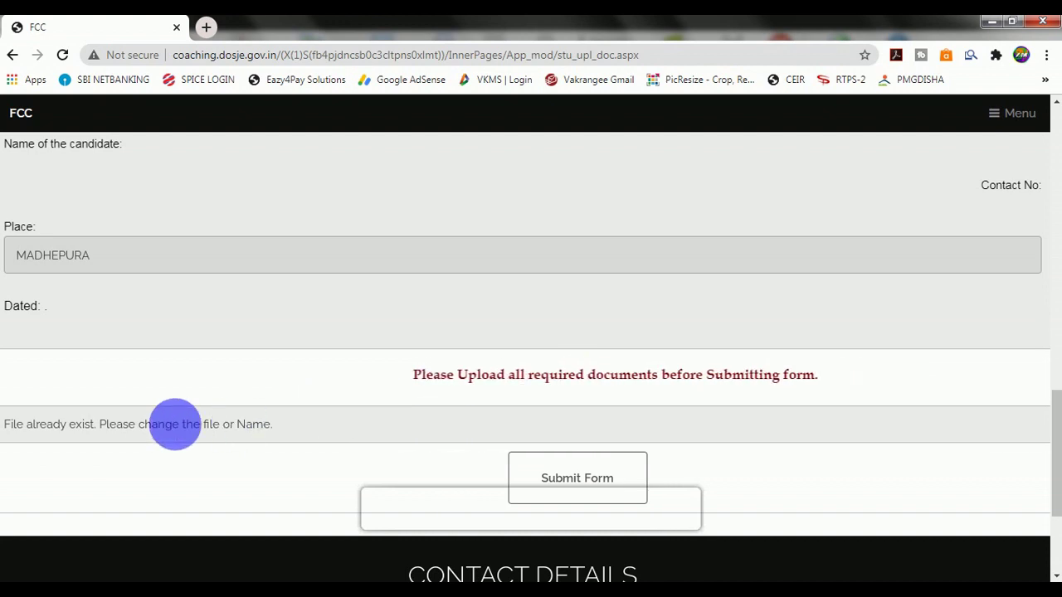
pyautogui.moveTo(16, 427); pyautogui.dragTo(243, 424)
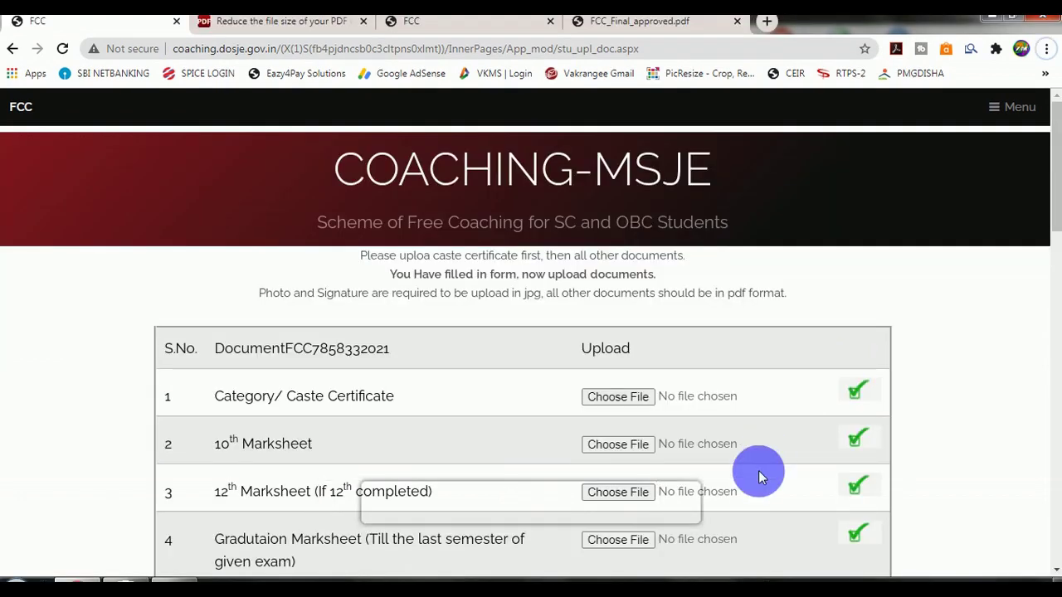
# Check the upload status of all eleven document rows, from the caste certificate to the affidavit.
pyautogui.scroll(-2, 757, 473)
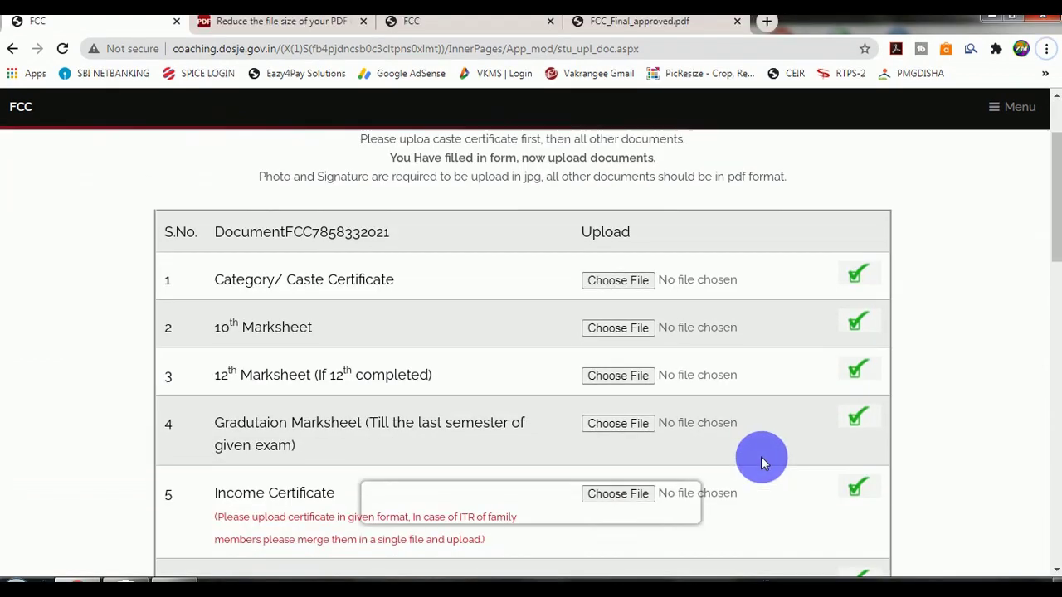
pyautogui.scroll(-5, 779, 373)
pyautogui.scroll(-2, 799, 278)
pyautogui.scroll(2, 799, 278)
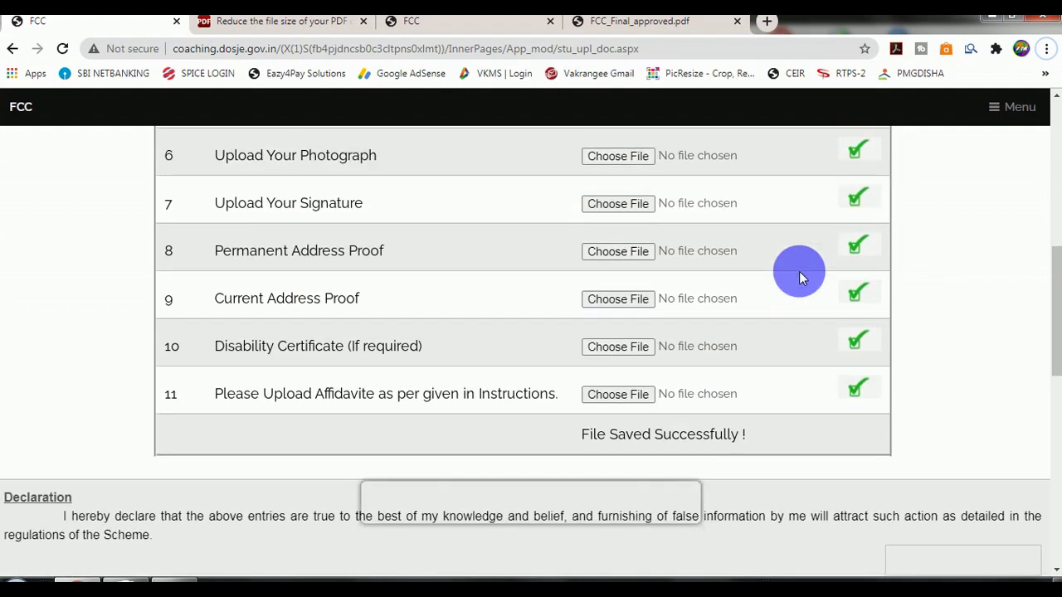
pyautogui.scroll(4, 799, 271)
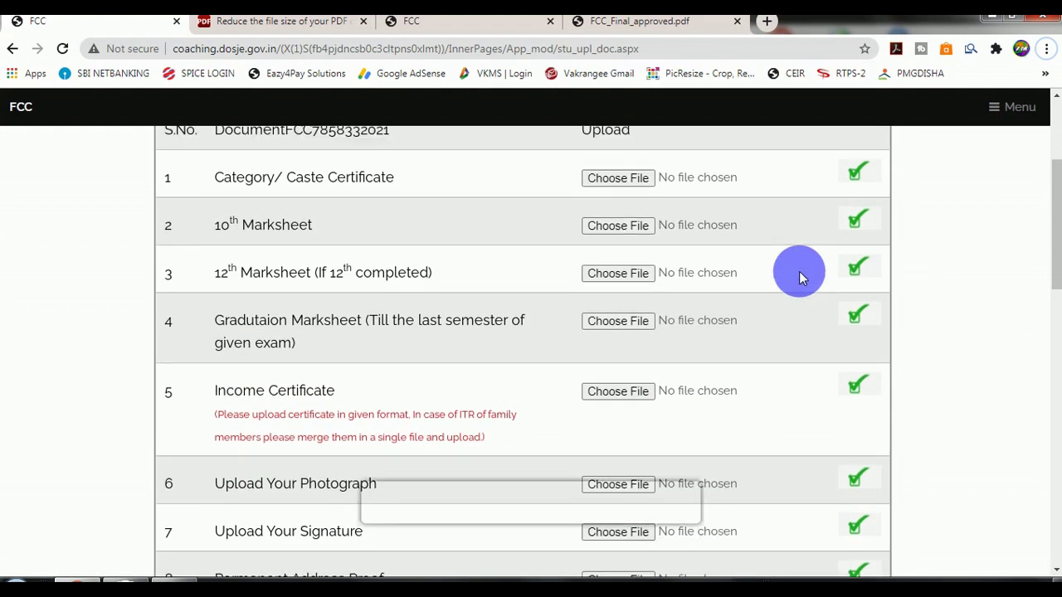
pyautogui.scroll(3, 799, 271)
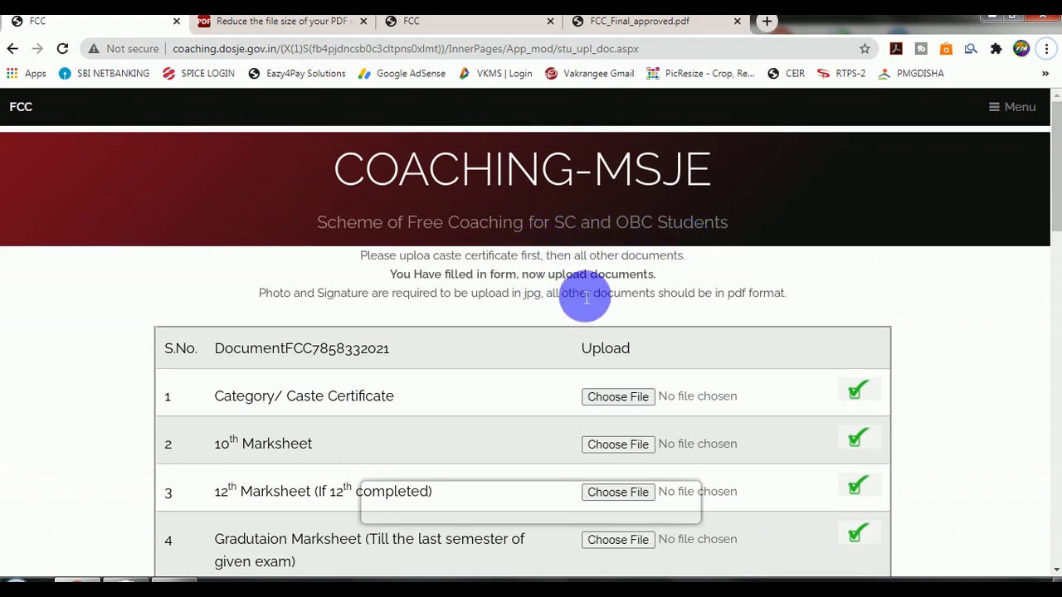
# Reopen the Upload Documents page and recheck the uploaded document rows.
pyautogui.click(1027, 112)
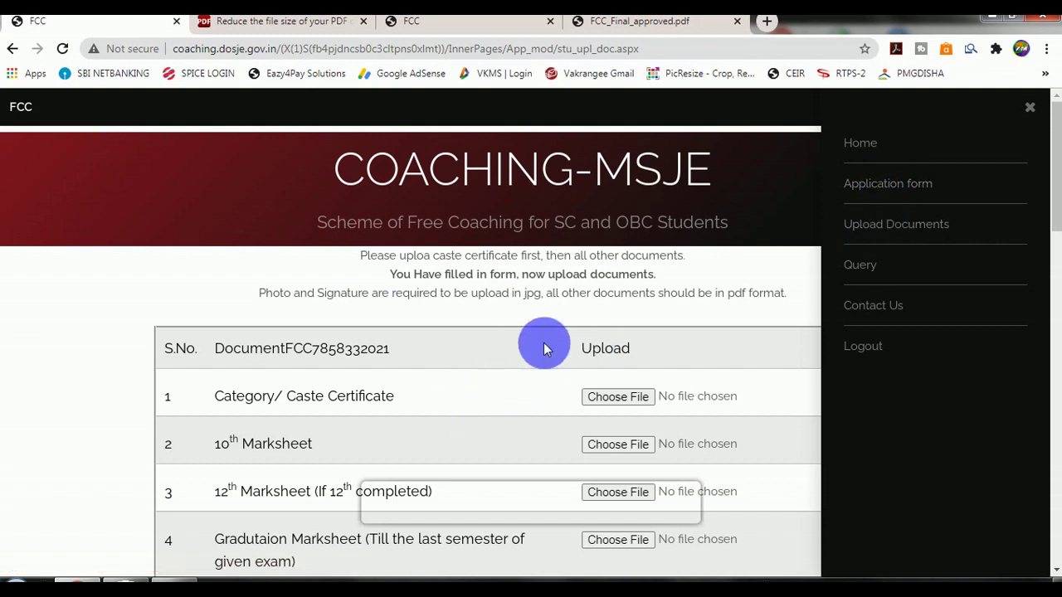
pyautogui.click(869, 226)
pyautogui.scroll(-1, 702, 328)
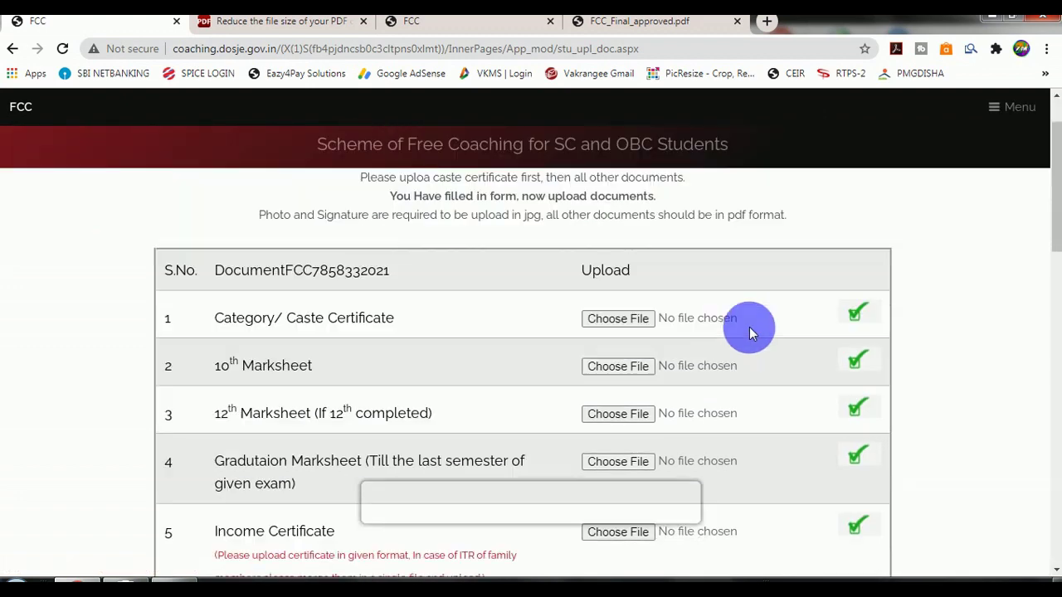
pyautogui.scroll(-2, 809, 286)
pyautogui.scroll(2, 802, 365)
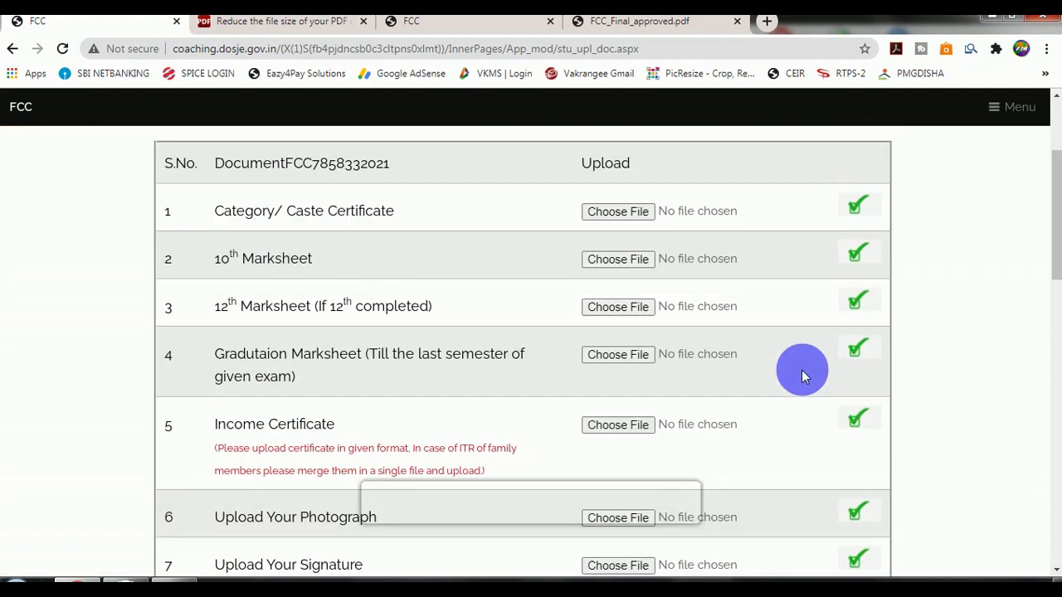
pyautogui.scroll(-1, 694, 301)
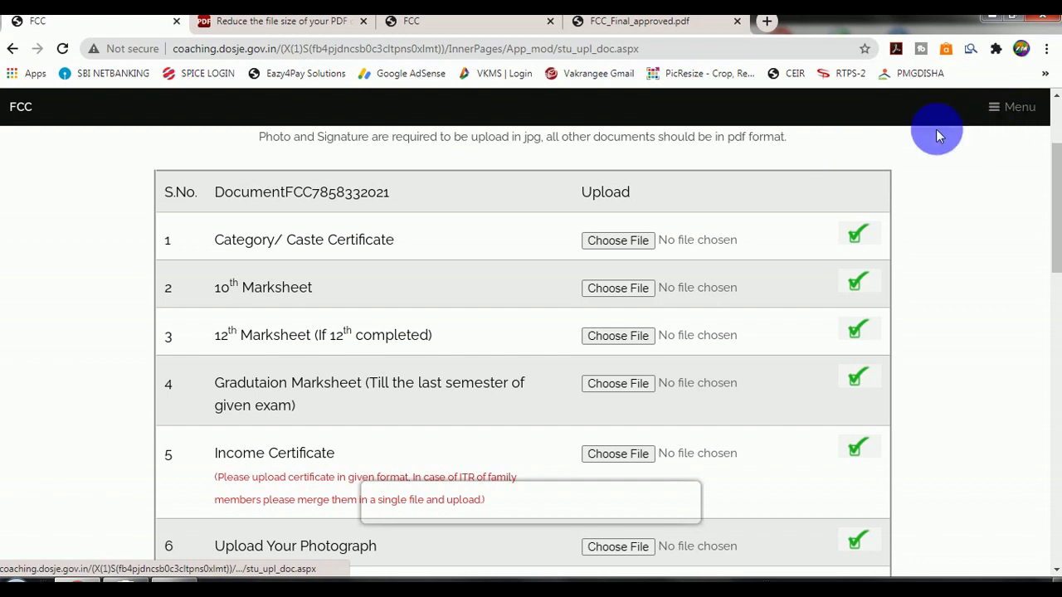
# Go to the place field in the declaration below the document list and submit the form.
pyautogui.click(1017, 106)
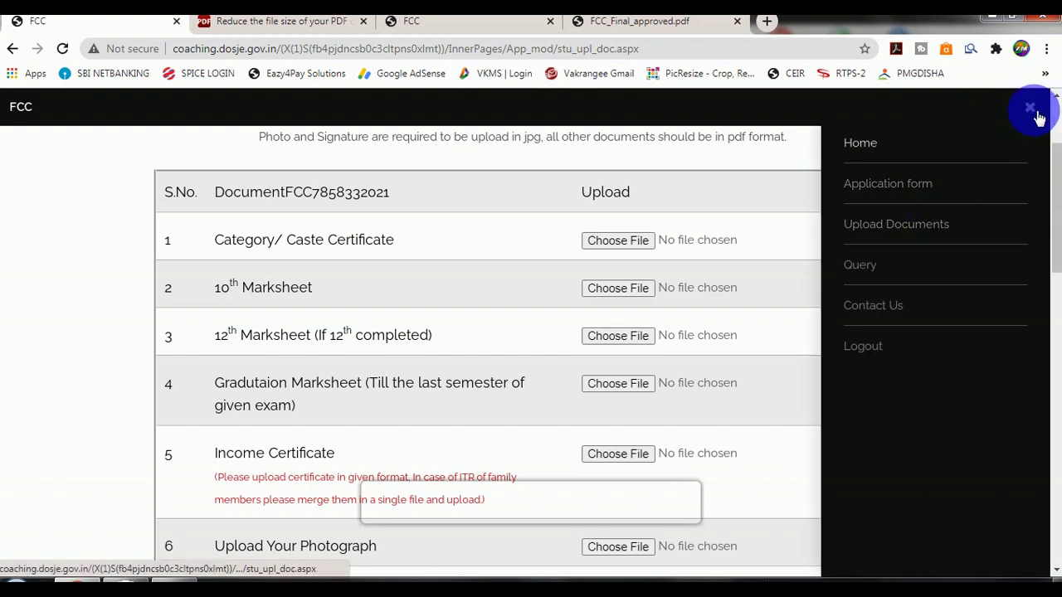
pyautogui.click(1034, 112)
pyautogui.scroll(-2, 647, 208)
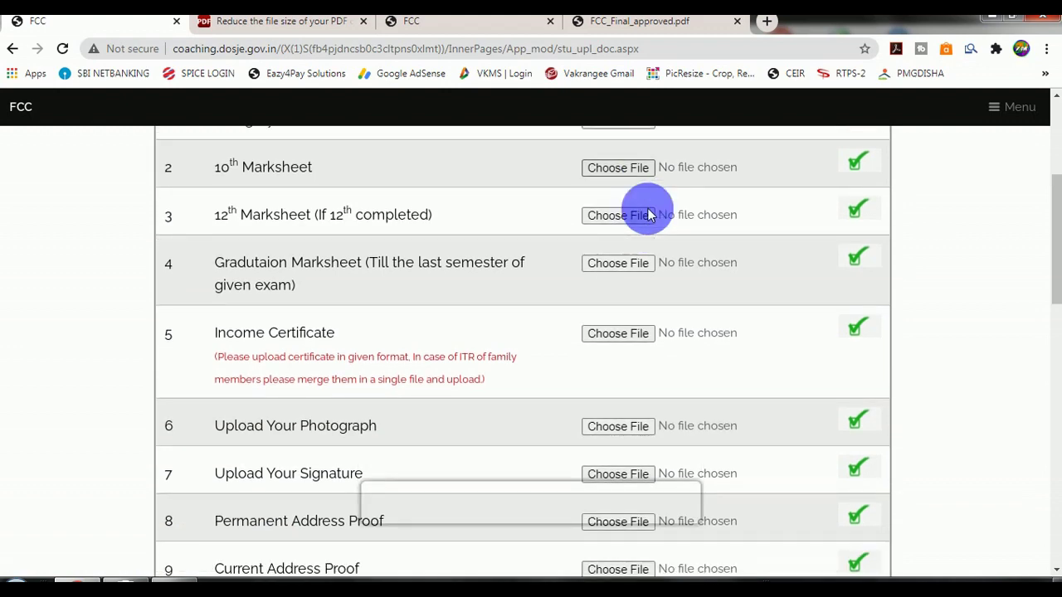
pyautogui.scroll(-7, 649, 215)
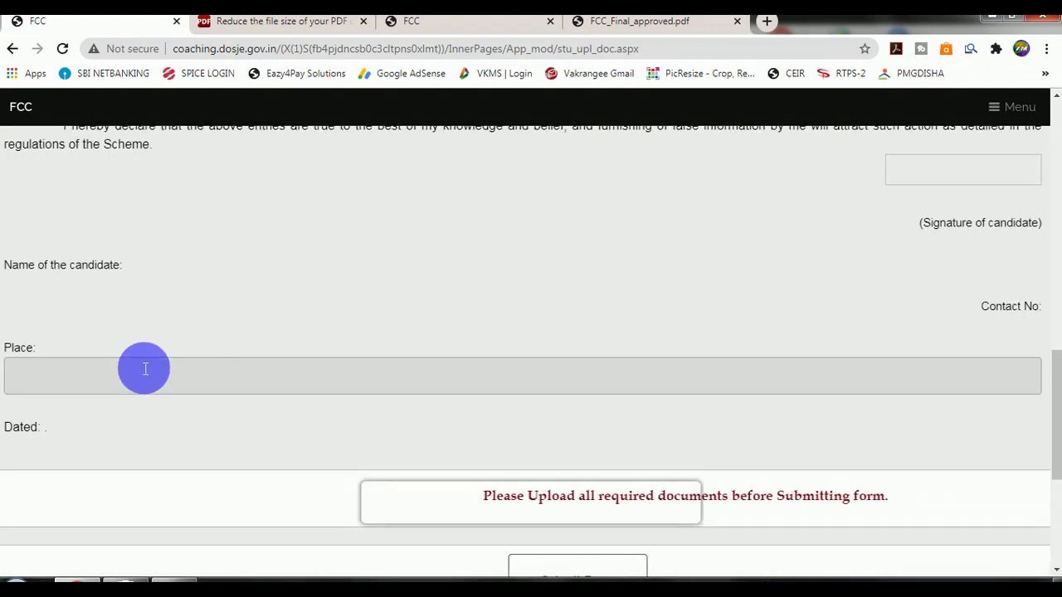
pyautogui.click(114, 376)
pyautogui.scroll(-3, 632, 454)
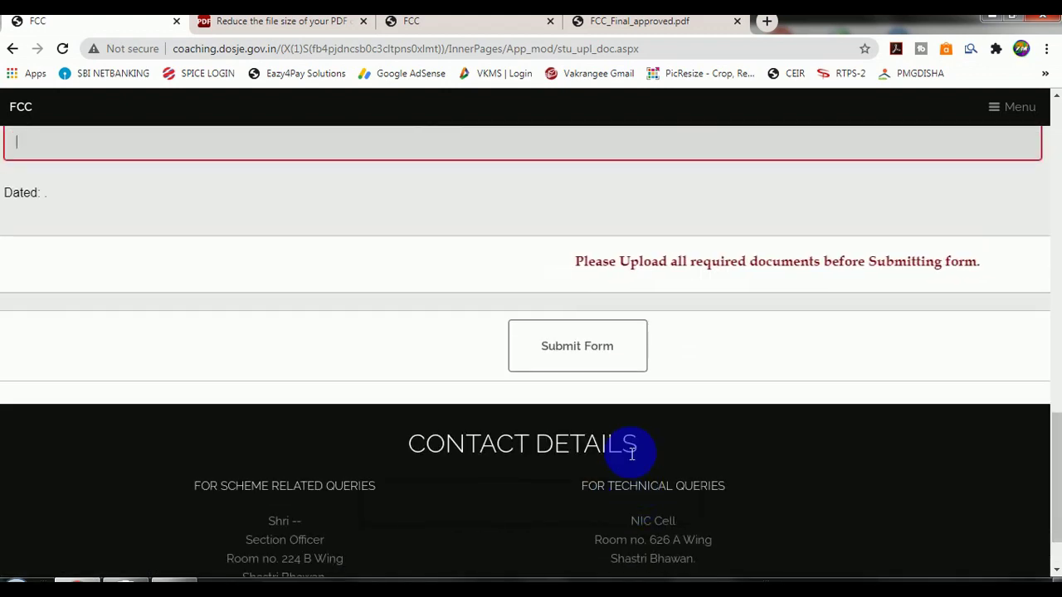
pyautogui.click(588, 351)
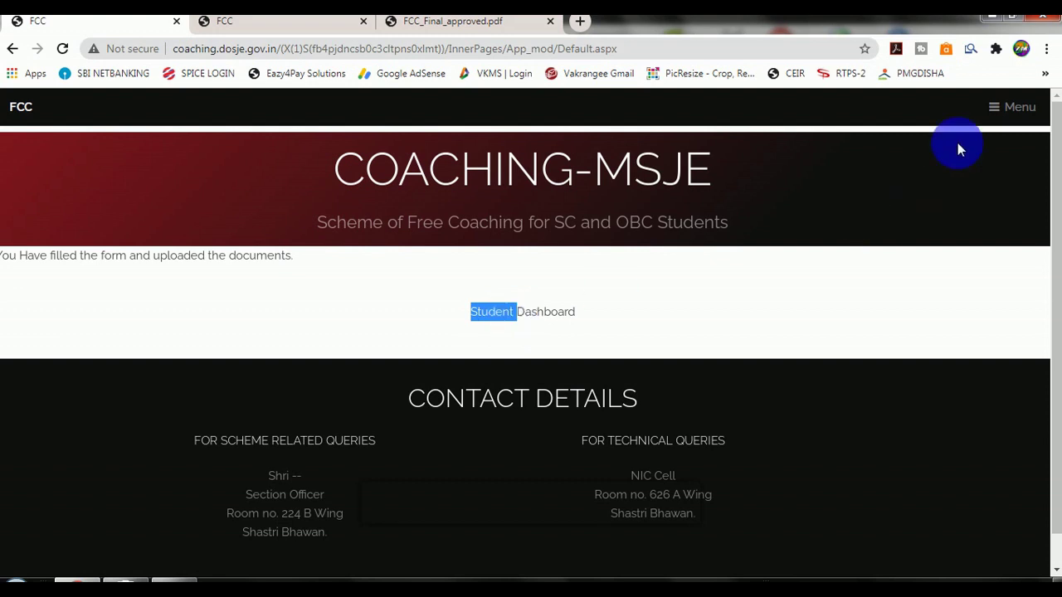
# Return to the student dashboard's home page, then look through the public Free Coaching Scheme page down to the guidelines link.
pyautogui.click(1012, 110)
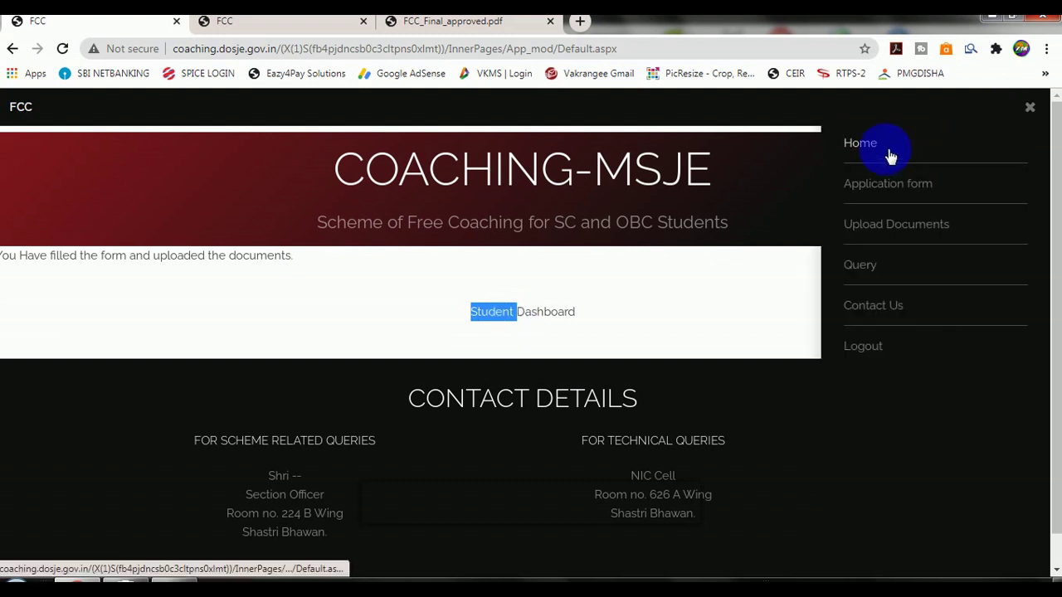
pyautogui.click(879, 150)
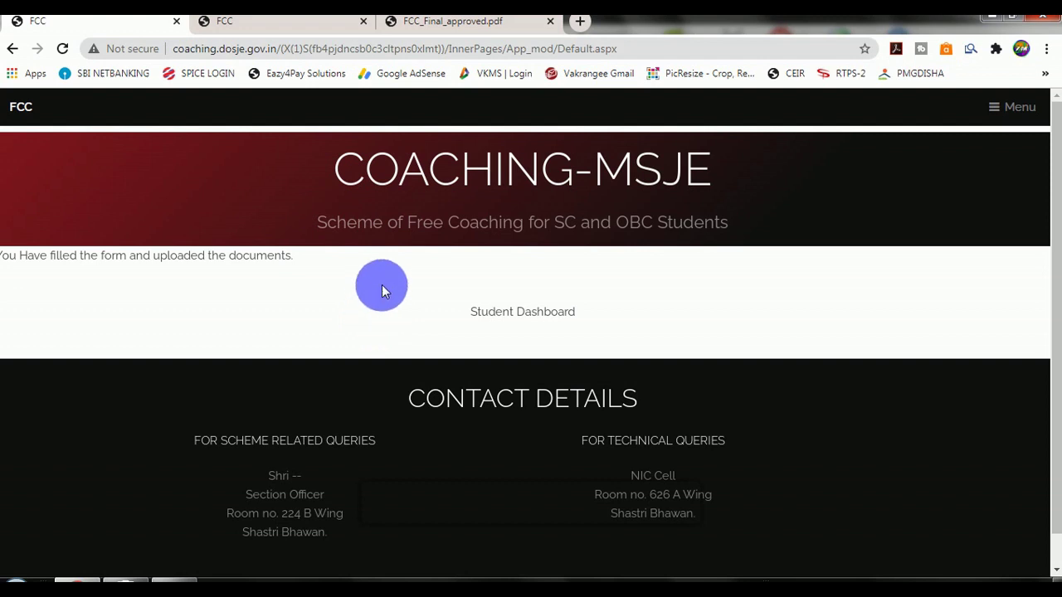
pyautogui.hotkey('ctrl', 'Tab')
pyautogui.scroll(1, 304, 296)
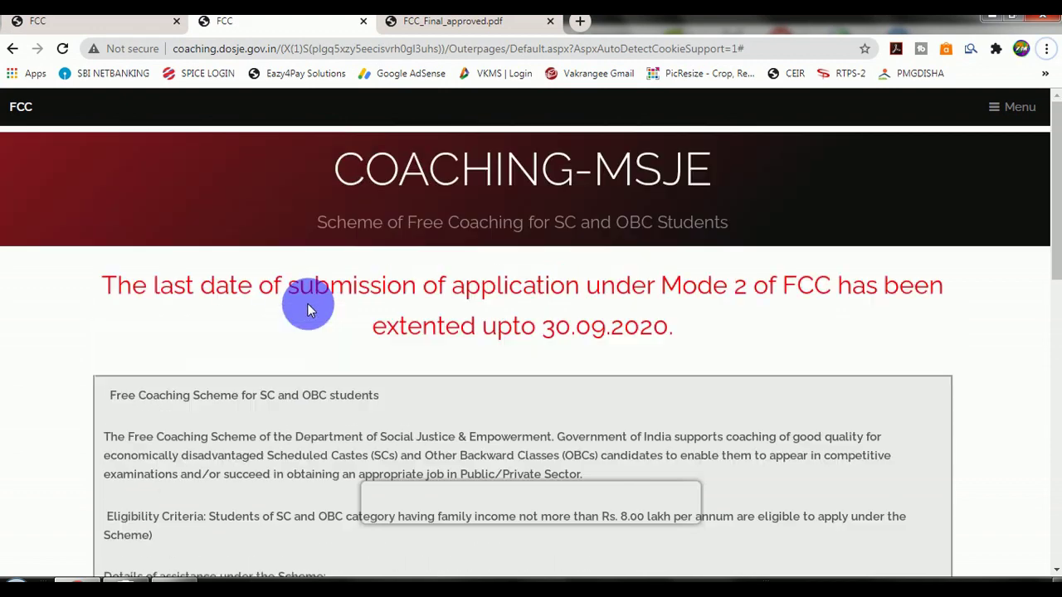
pyautogui.scroll(-3, 305, 303)
pyautogui.scroll(-5, 308, 308)
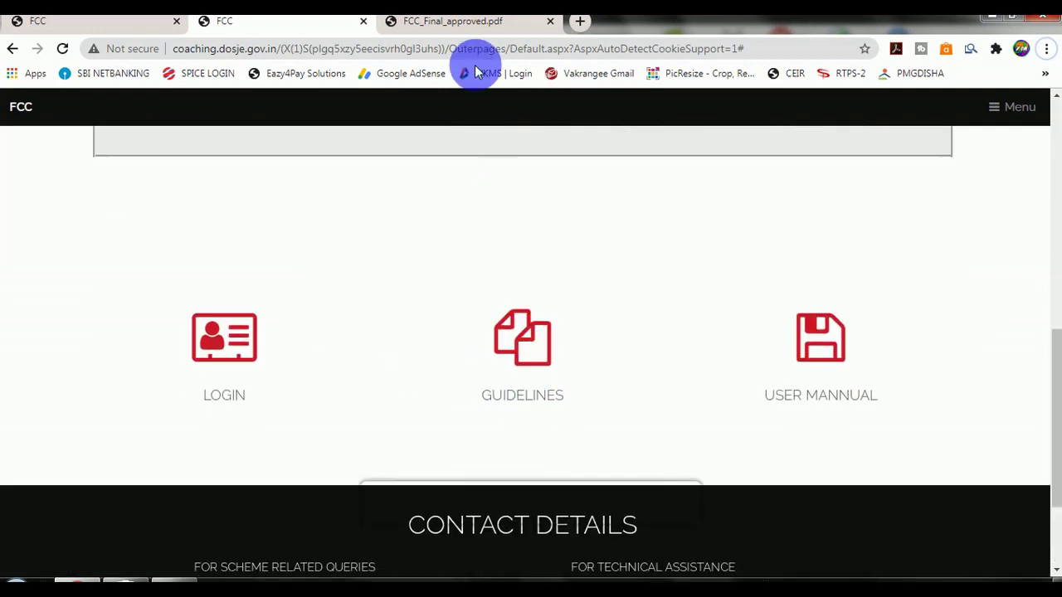
# Switch to FCC_Final_approved.pdf and examine the maximum fee and minimum duration for the Civil Services Exam in Annexure-1.
pyautogui.click(480, 23)
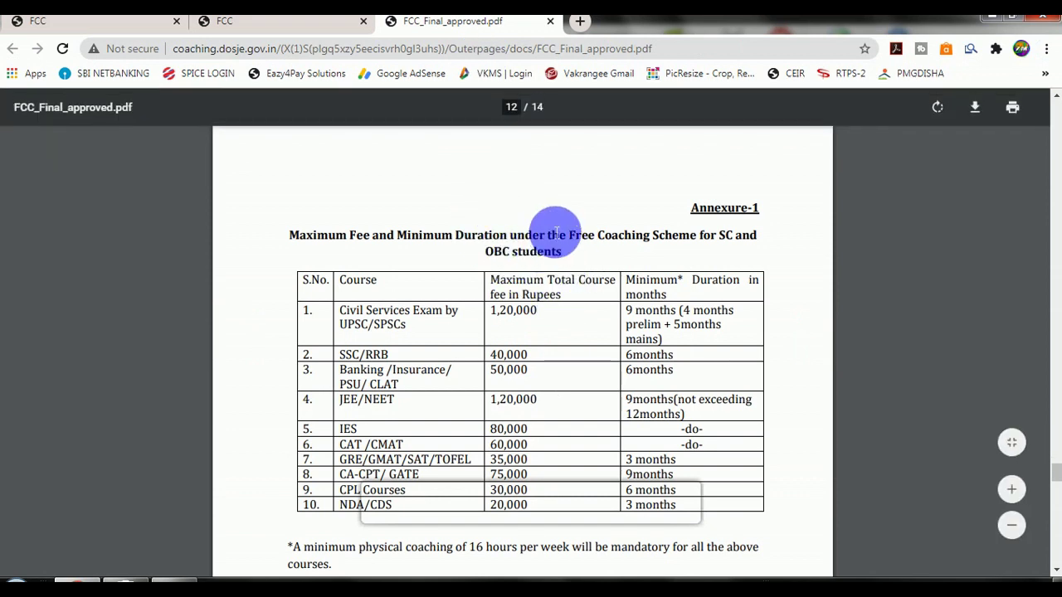
pyautogui.moveTo(365, 311); pyautogui.dragTo(406, 331)
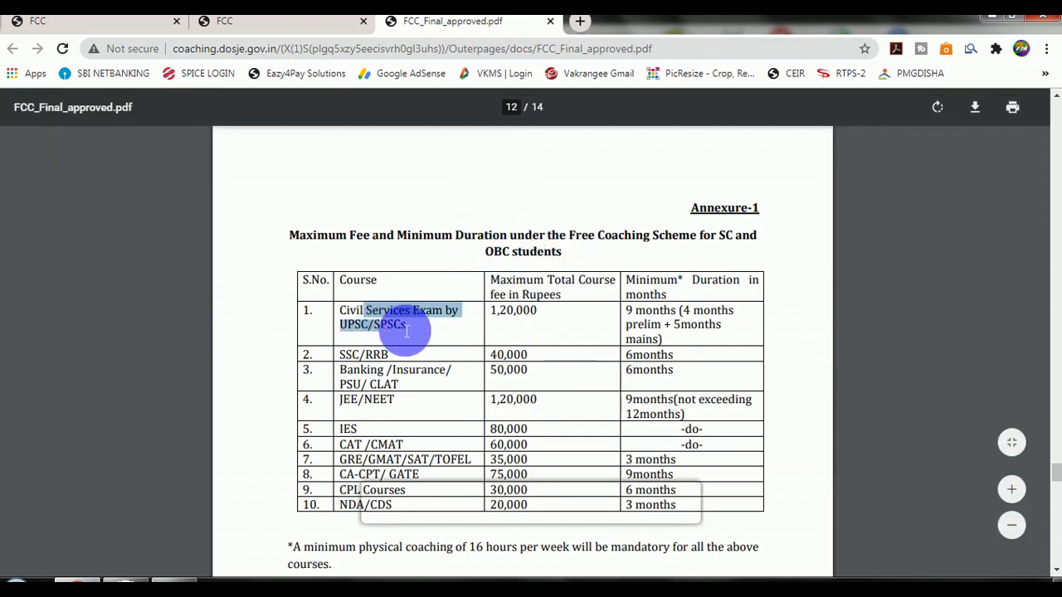
pyautogui.click(431, 343)
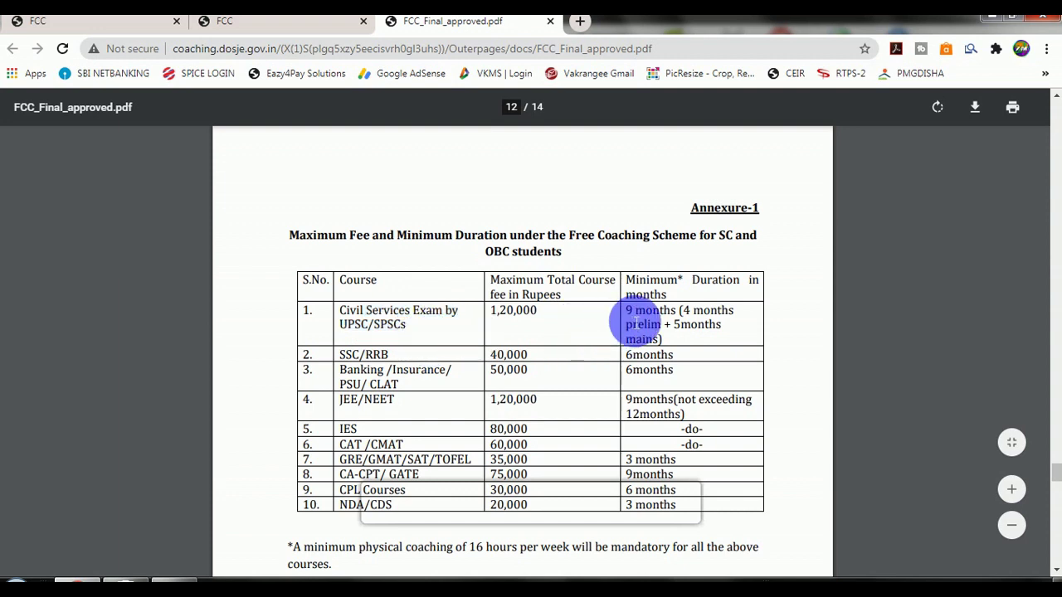
pyautogui.moveTo(633, 324); pyautogui.dragTo(623, 315)
pyautogui.moveTo(342, 309); pyautogui.dragTo(405, 330)
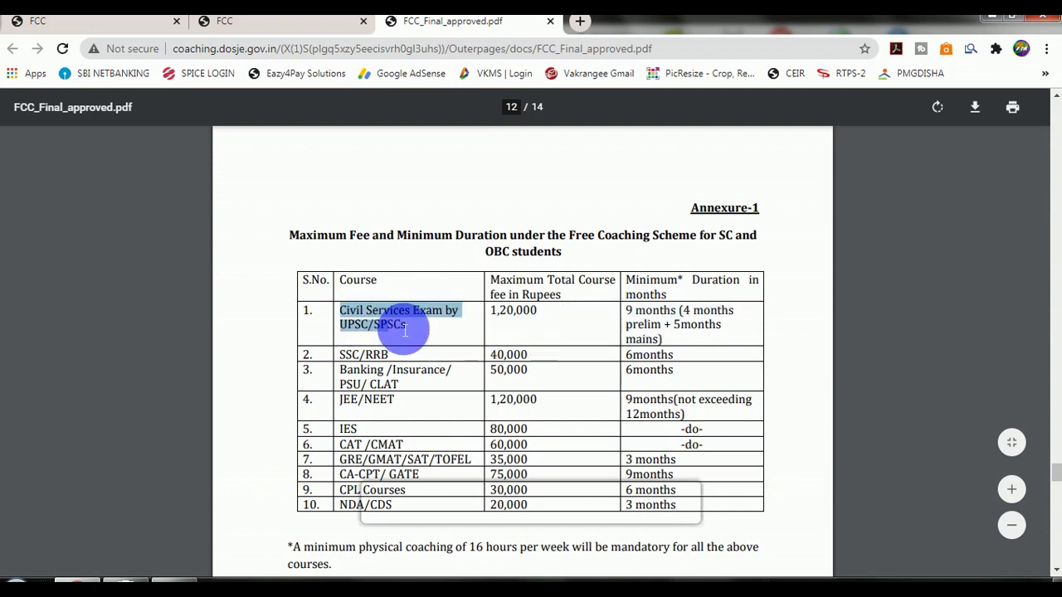
pyautogui.click(420, 333)
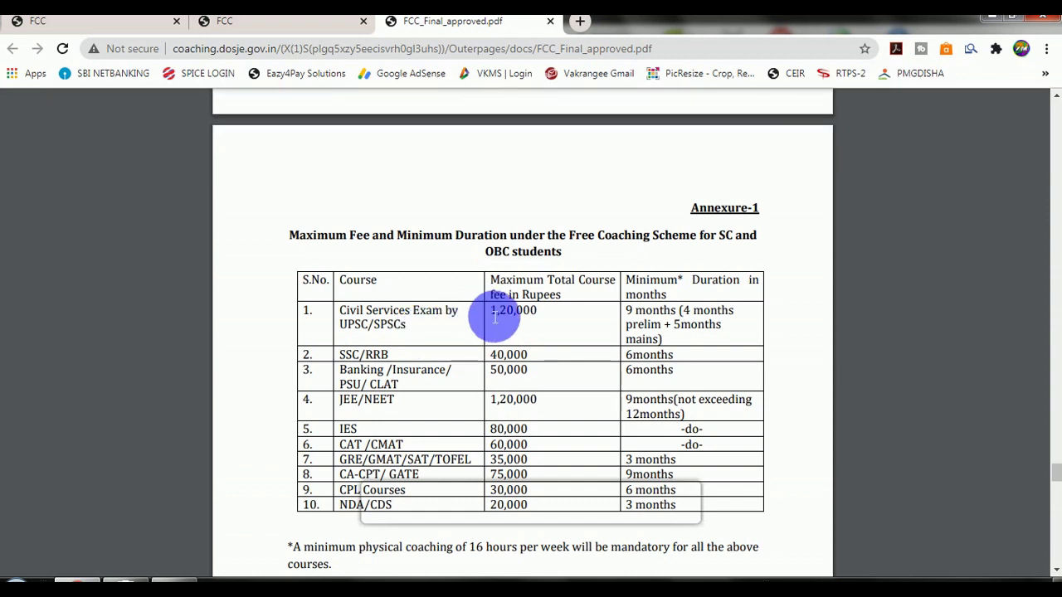
pyautogui.moveTo(501, 318); pyautogui.dragTo(543, 317)
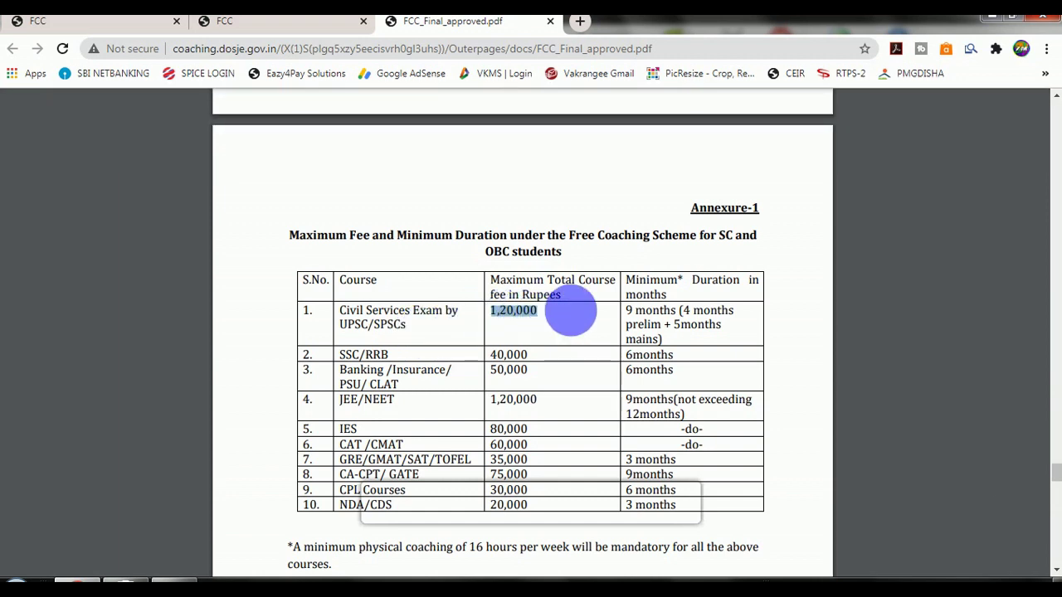
pyautogui.moveTo(637, 315); pyautogui.dragTo(698, 325)
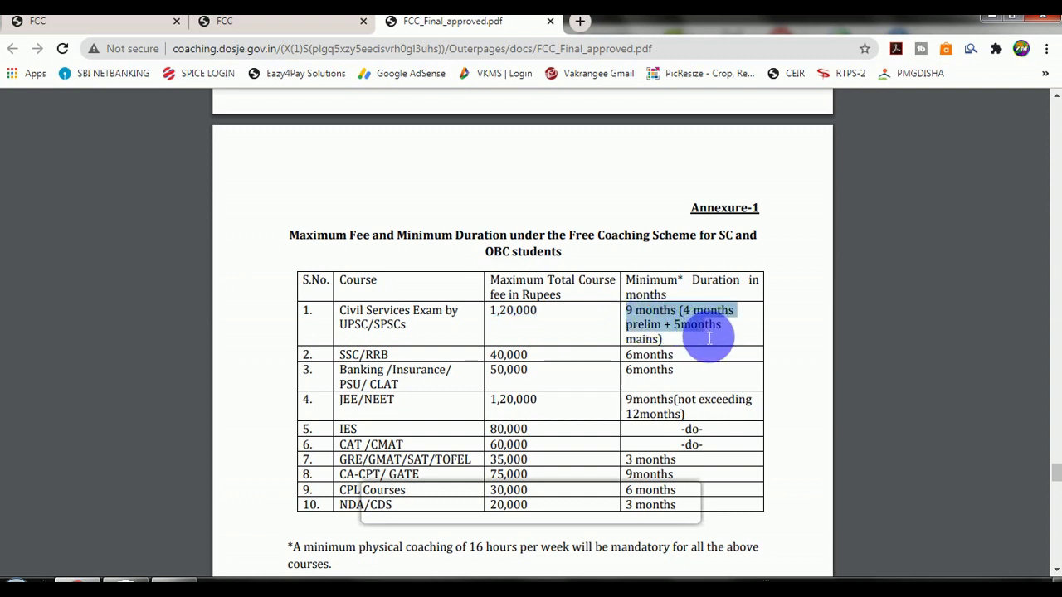
pyautogui.click(668, 324)
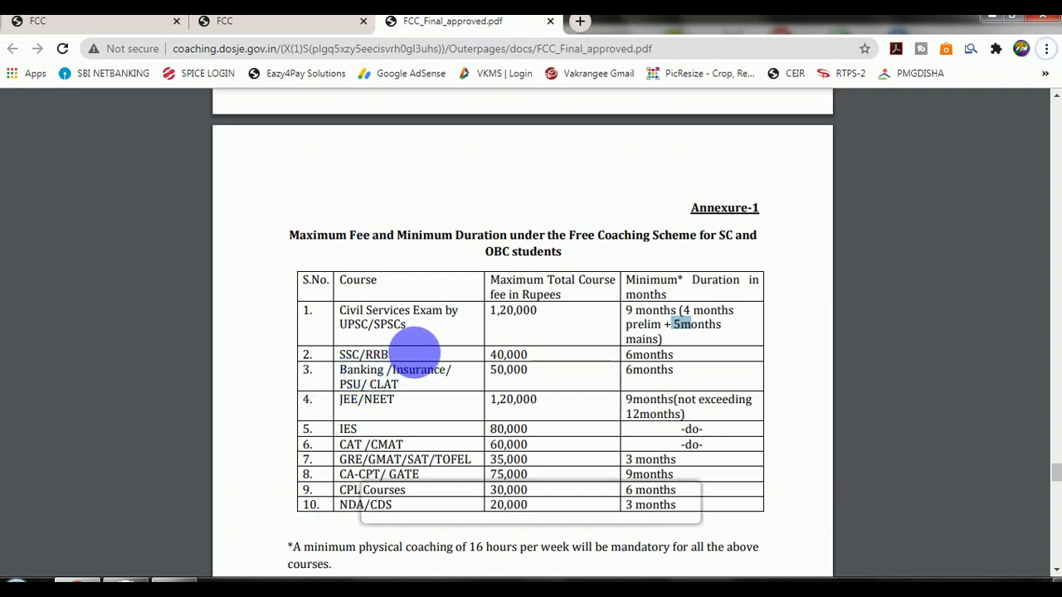
# Examine the maximum fee and minimum duration for SSC/RRB and the fee for Banking/Insurance/PSU/CLAT.
pyautogui.moveTo(488, 355); pyautogui.dragTo(531, 361)
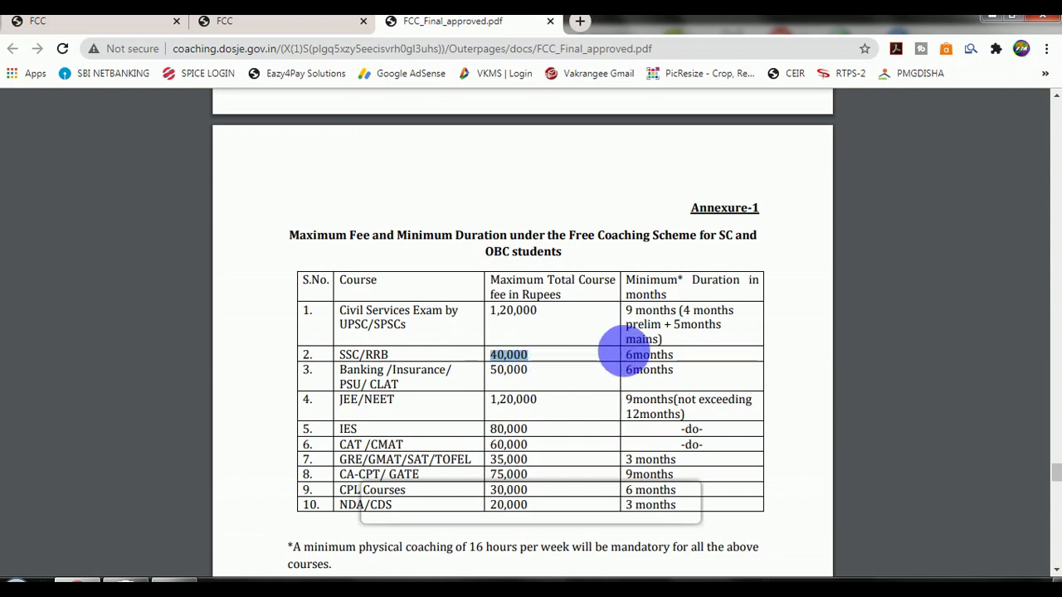
pyautogui.click(660, 362)
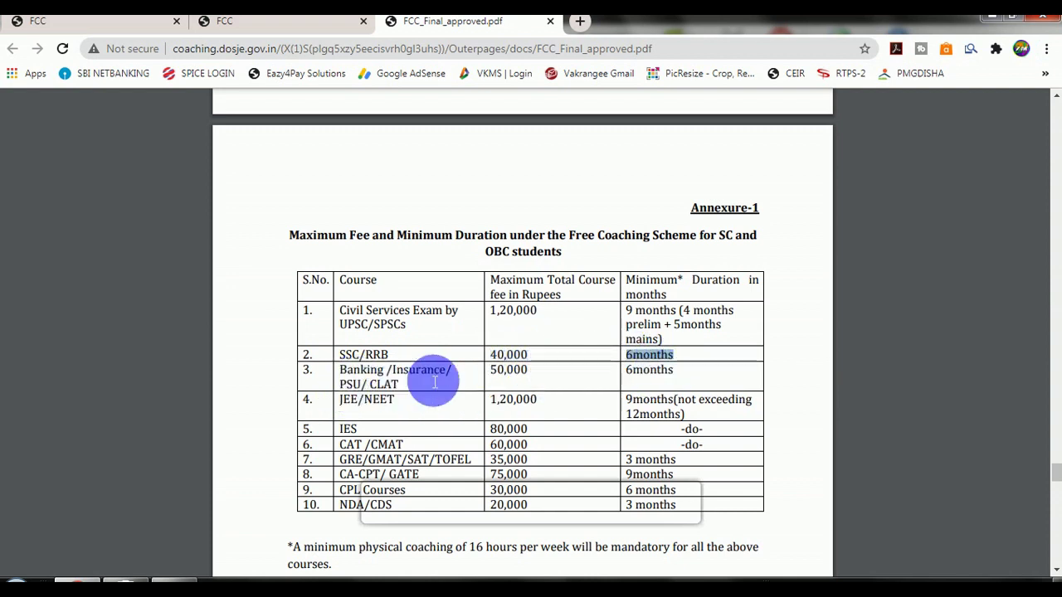
pyautogui.moveTo(511, 370); pyautogui.dragTo(528, 370)
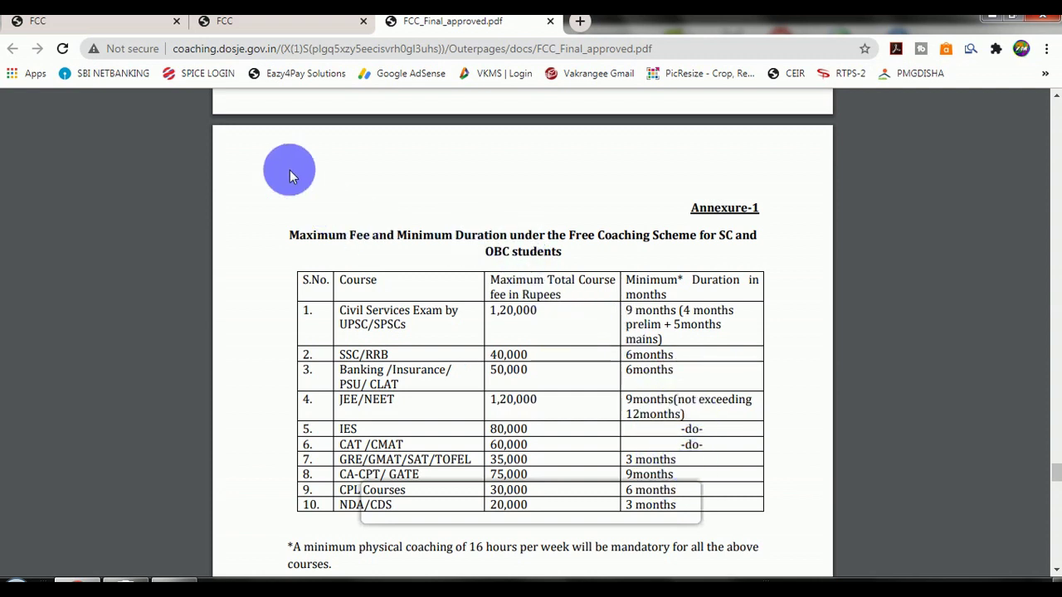
# Return to the student portal and open the application form at the coaching institute and coaching class details.
pyautogui.click(243, 30)
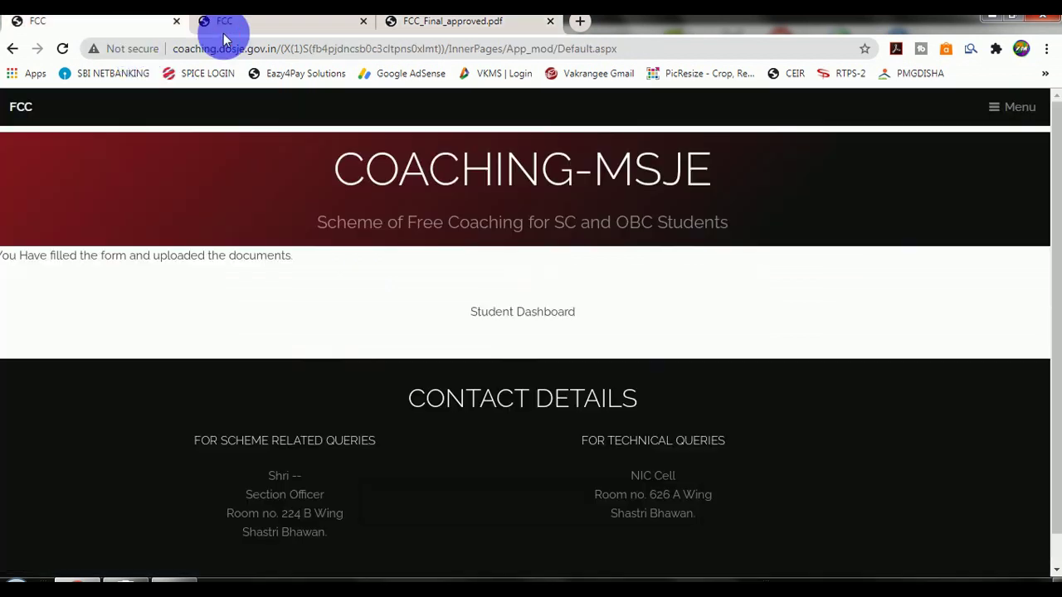
pyautogui.click(1001, 105)
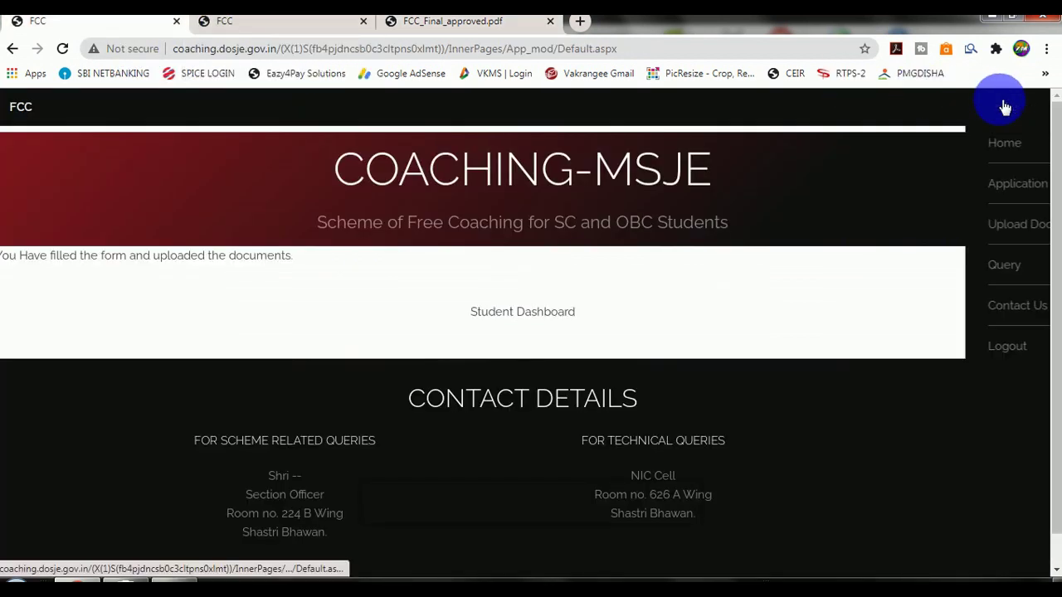
pyautogui.click(909, 190)
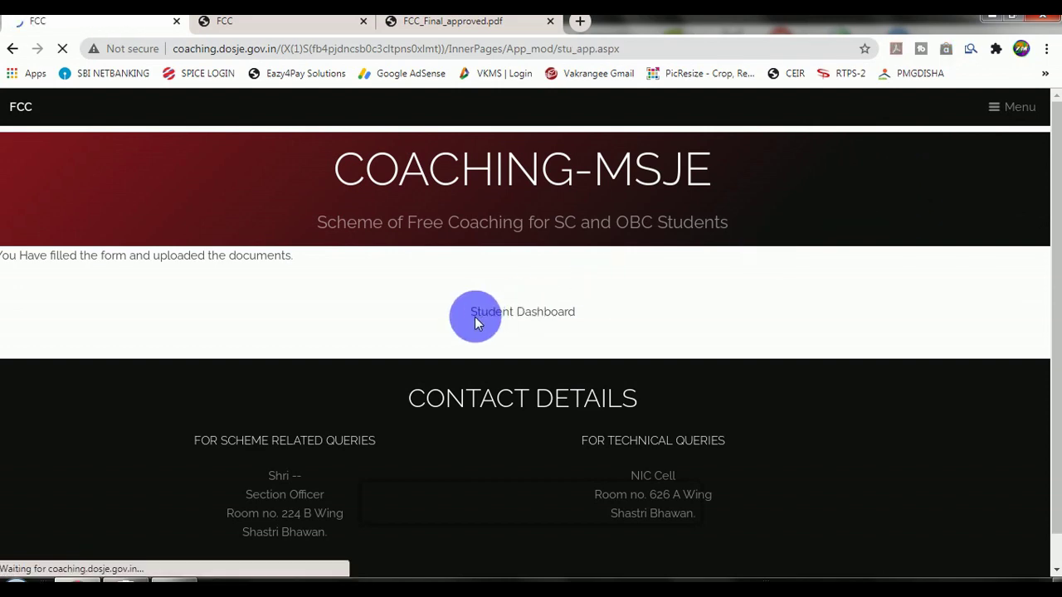
pyautogui.scroll(-1, 474, 325)
pyautogui.scroll(-20, 473, 332)
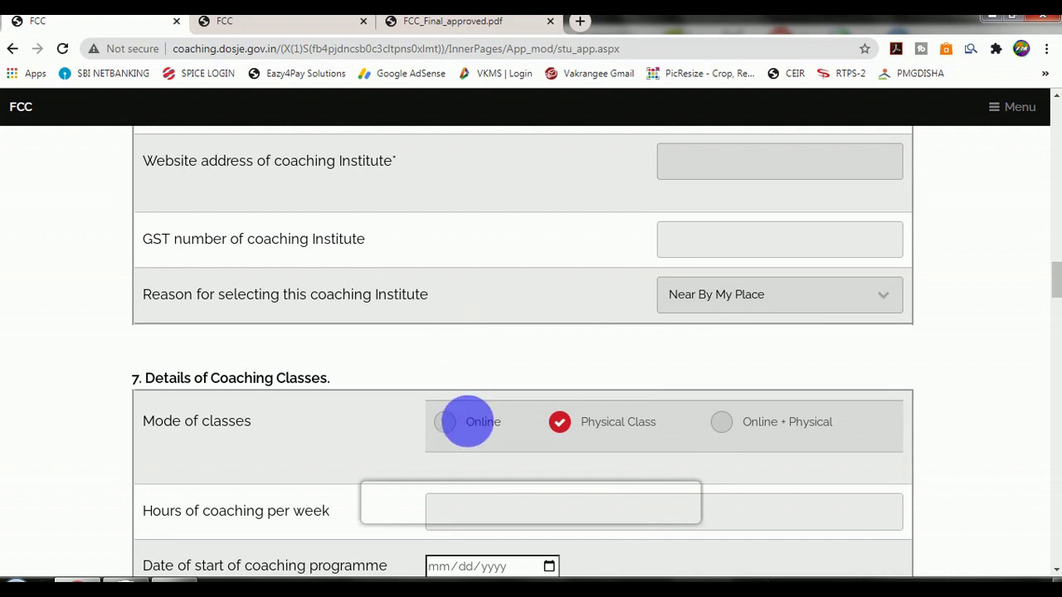
# Examine the coaching institute section's address, registration number, website, GST number and selection reason fields, placing the cursor in the GST number field.
pyautogui.click(785, 238)
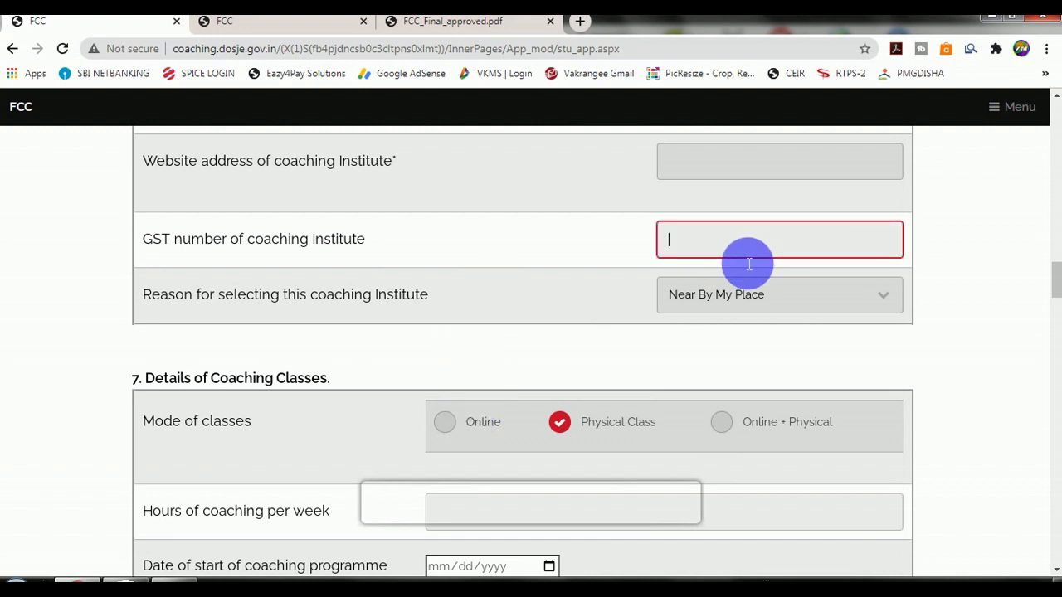
pyautogui.press('BackSpace')
pyautogui.press('BackSpace')
pyautogui.press('BackSpace')
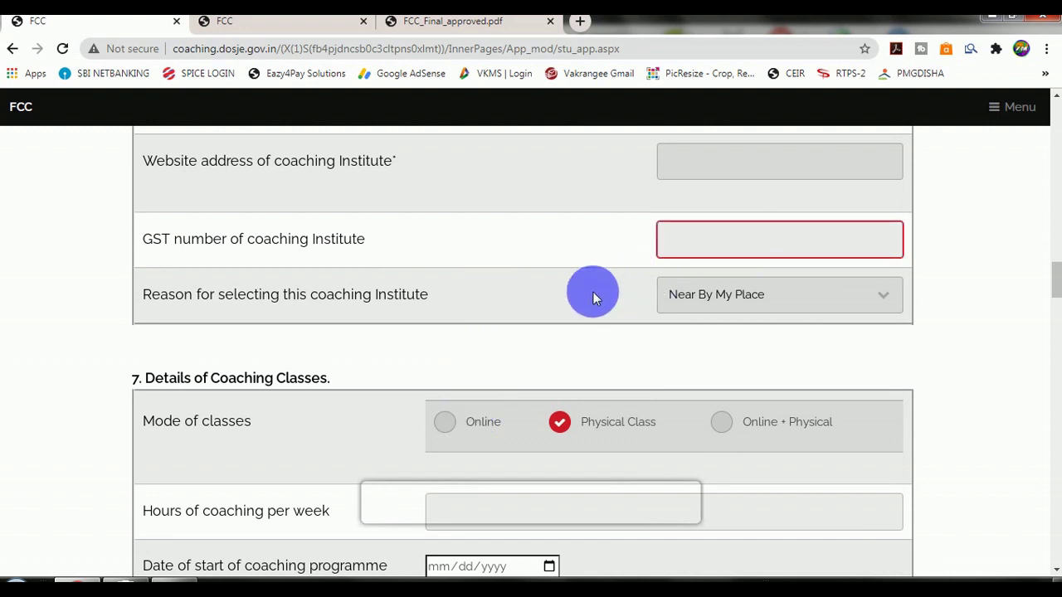
pyautogui.scroll(-4, 592, 291)
pyautogui.scroll(-2, 584, 303)
pyautogui.scroll(7, 584, 302)
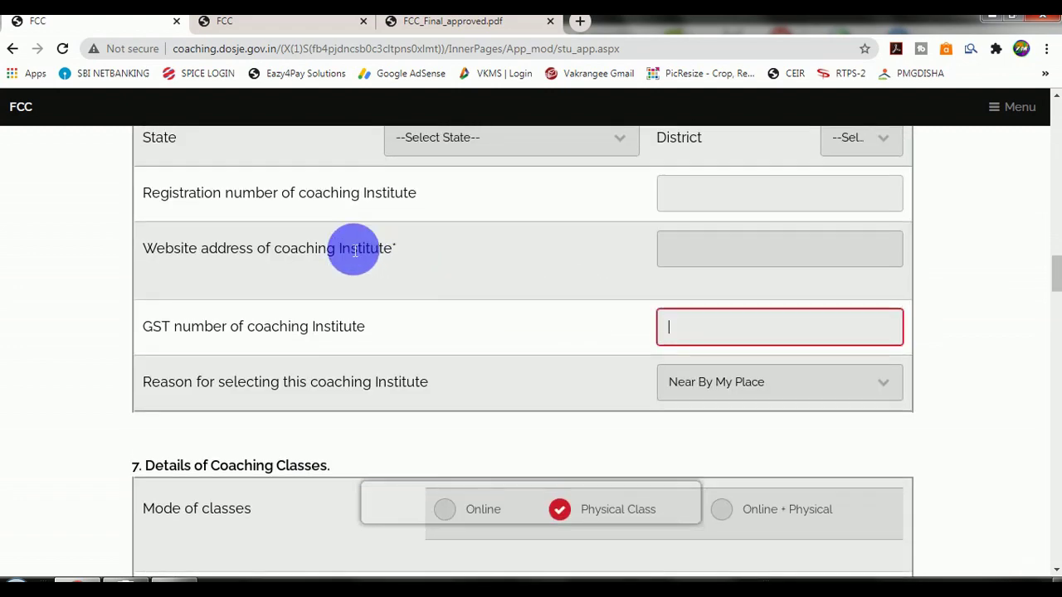
pyautogui.scroll(2, 432, 278)
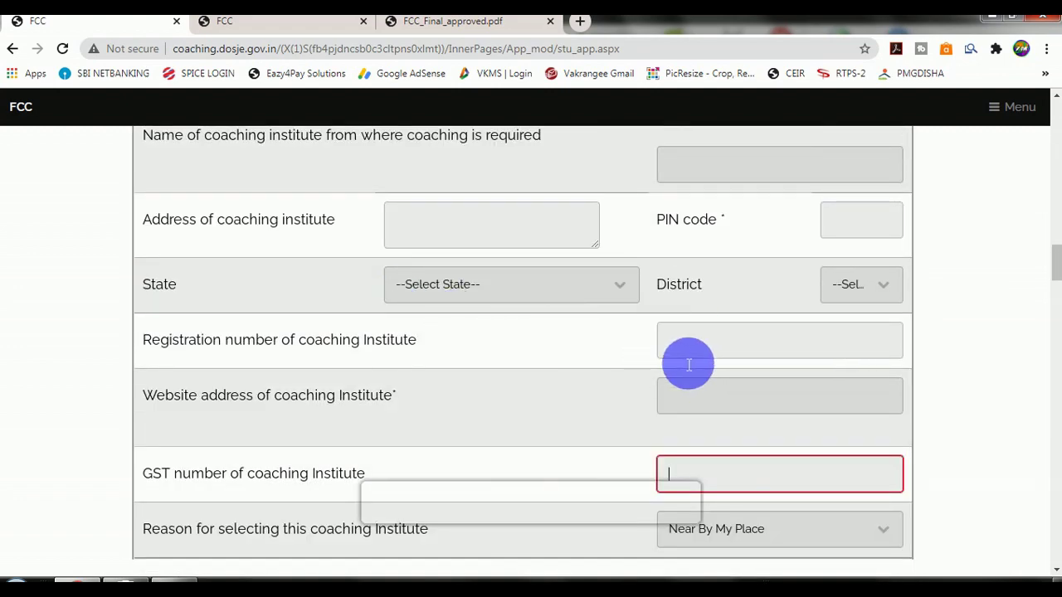
pyautogui.scroll(-1, 689, 364)
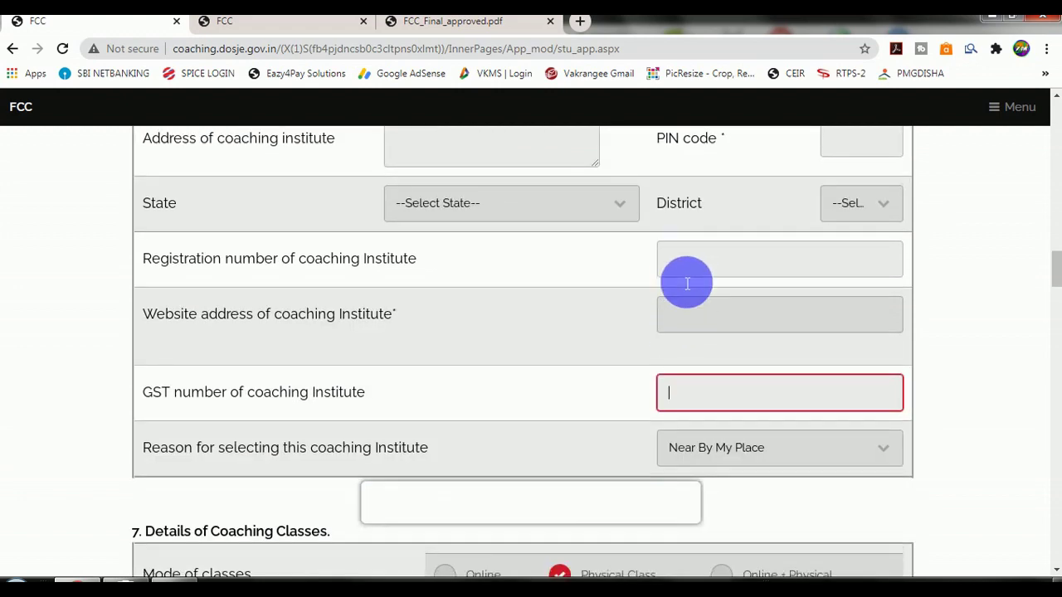
# Look through the coaching dates and fee, qualifying, intermediate and high school examination sections down to the scheme benefit questions 9 a and 9 b.
pyautogui.scroll(-7, 681, 279)
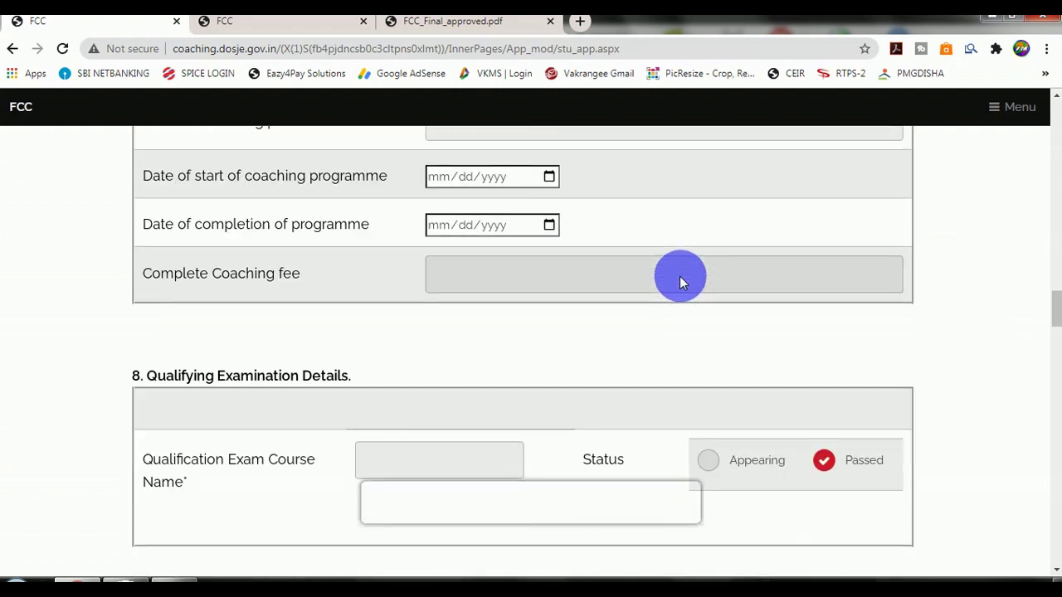
pyautogui.scroll(-5, 679, 282)
pyautogui.scroll(-2, 679, 282)
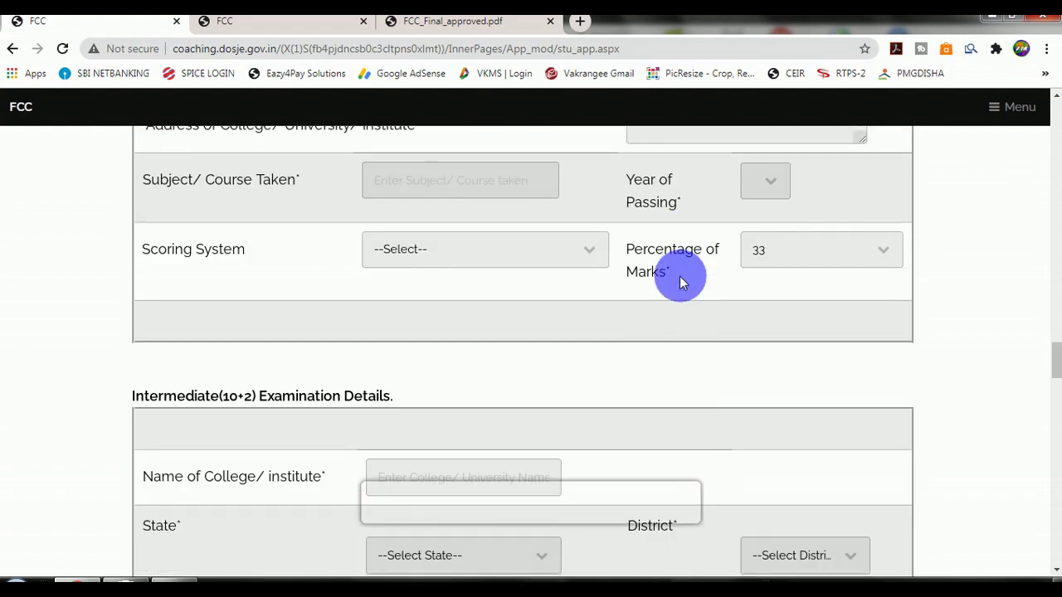
pyautogui.scroll(-3, 680, 282)
pyautogui.scroll(-10, 680, 278)
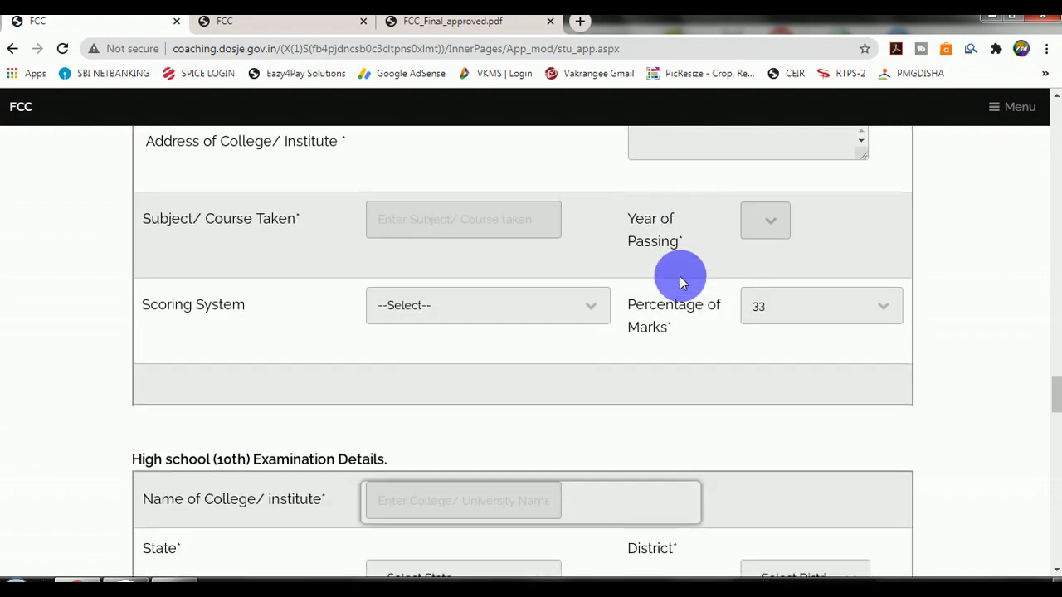
pyautogui.scroll(-1, 679, 277)
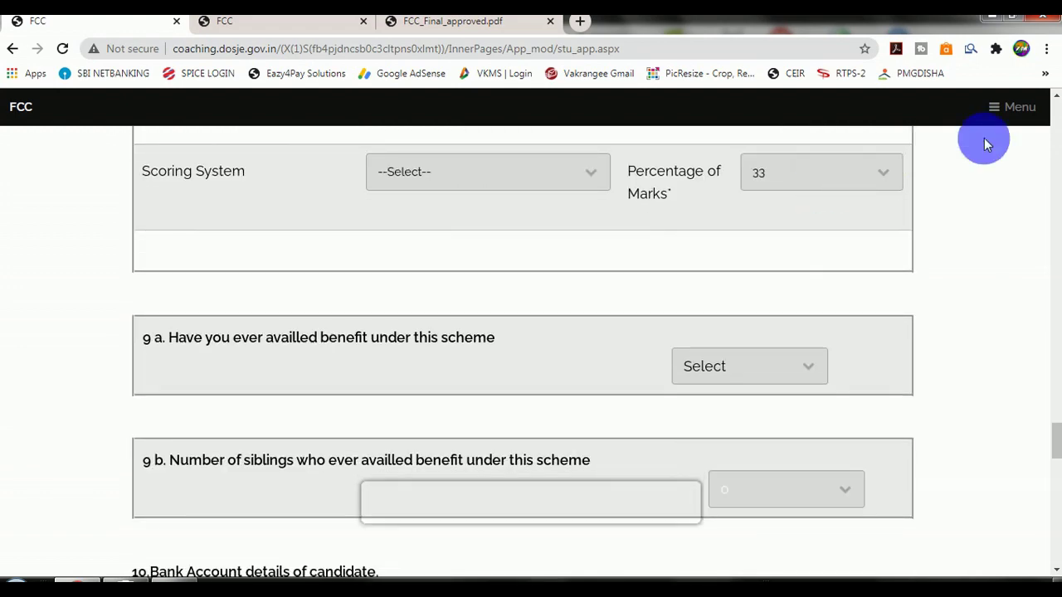
# Open the student portal's navigation options from the application form.
pyautogui.click(1014, 107)
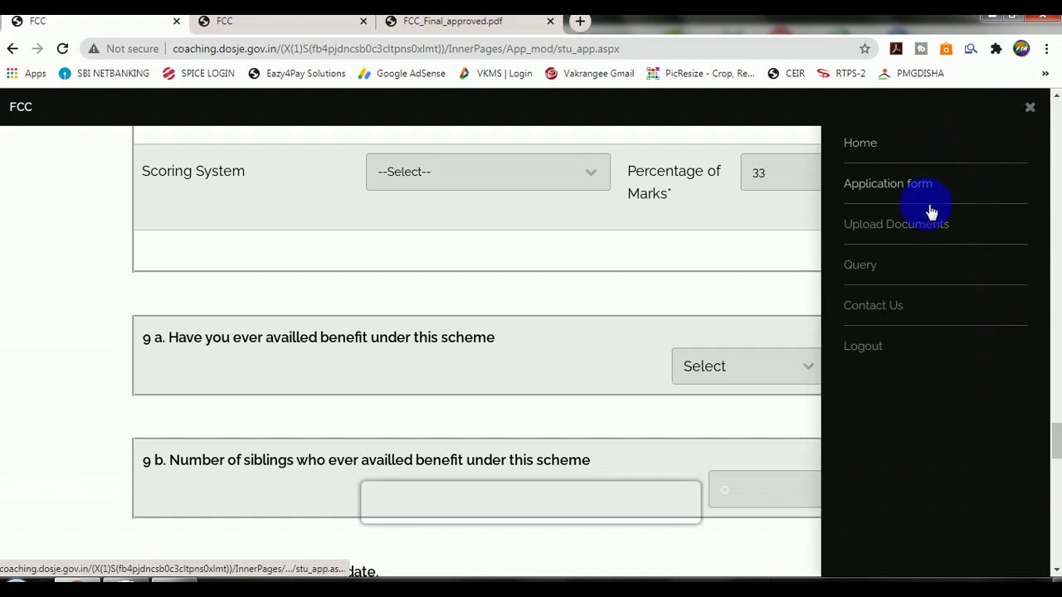